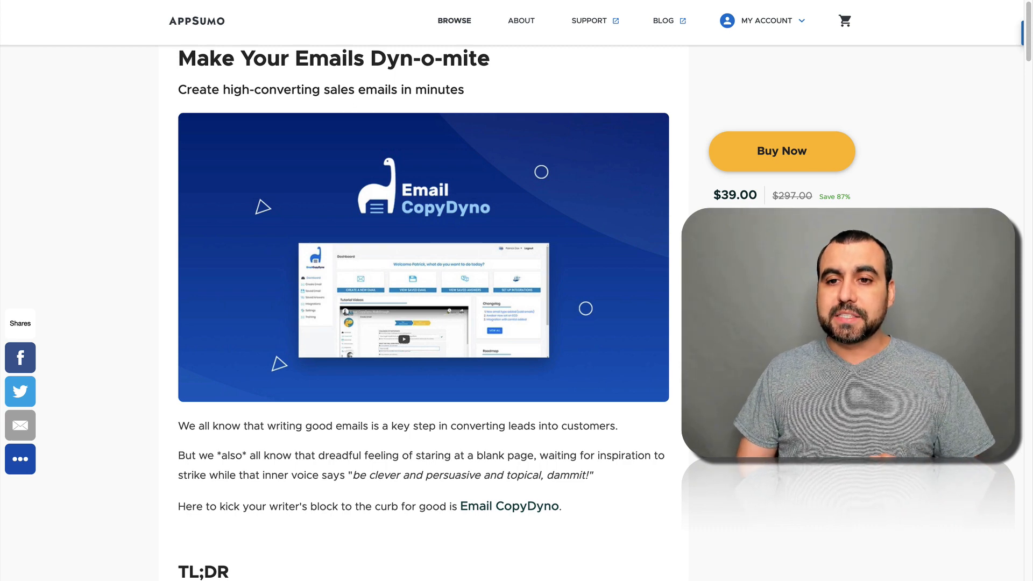
Step: Scroll through the AppSumo deal page to review the Email CopyDyno Premium Plan features
{"action": "scroll", "coordinate": [425, 291], "scroll_direction": "down", "scroll_amount": 15}
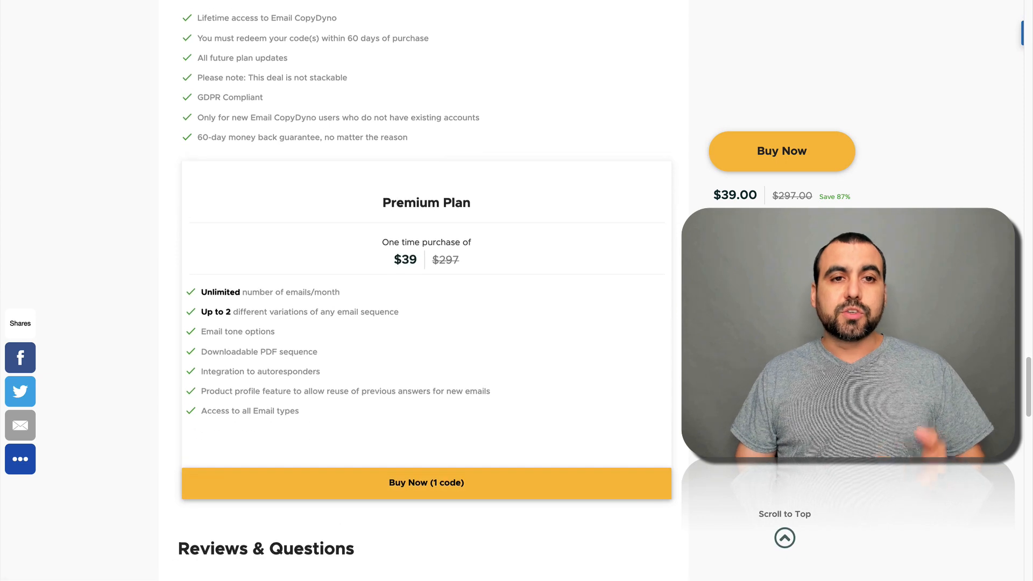
{"action": "scroll", "coordinate": [398, 331], "scroll_direction": "up", "scroll_amount": 1}
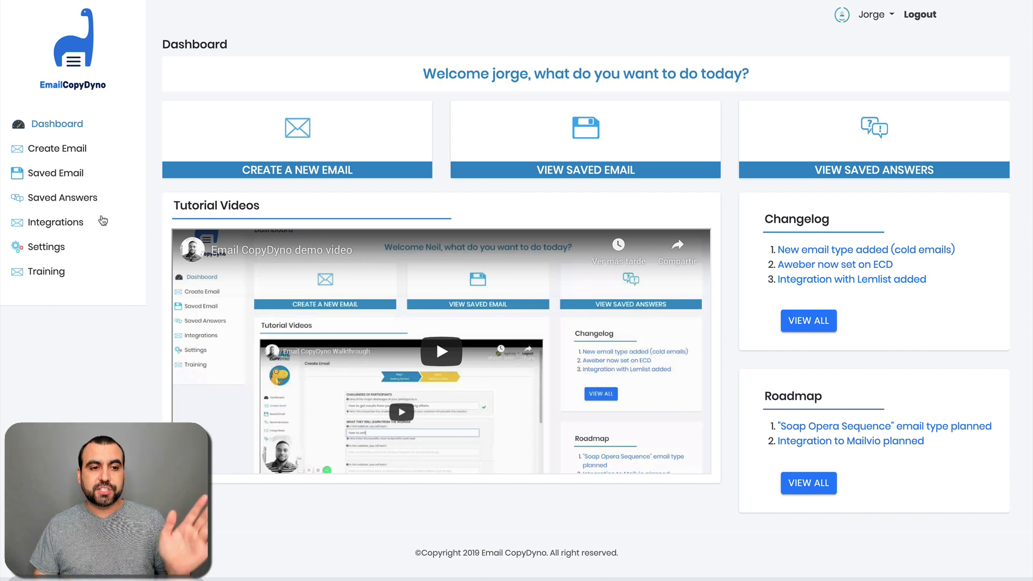
{"action": "left_click", "coordinate": [54, 223]}
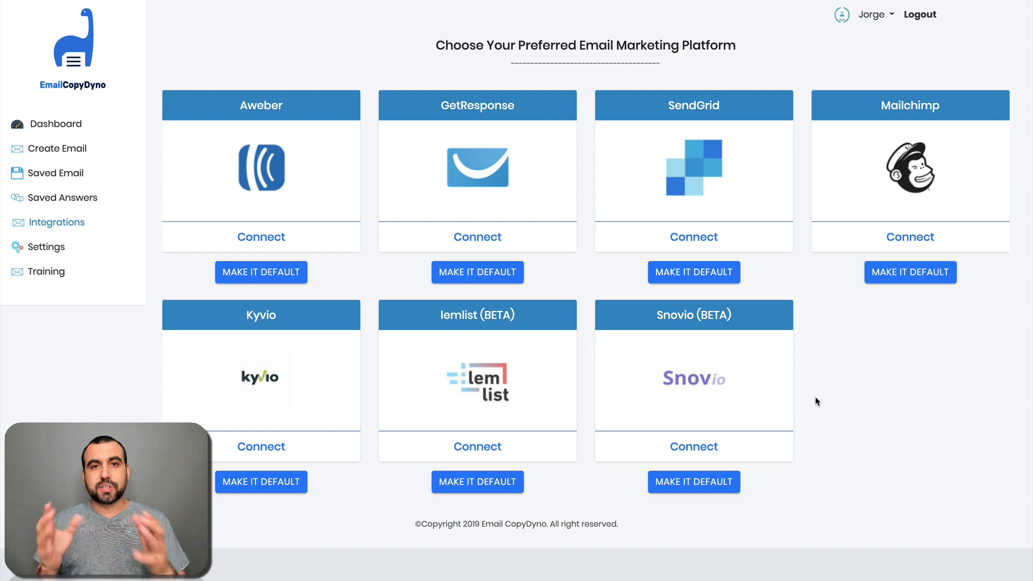
{"action": "left_click", "coordinate": [66, 119]}
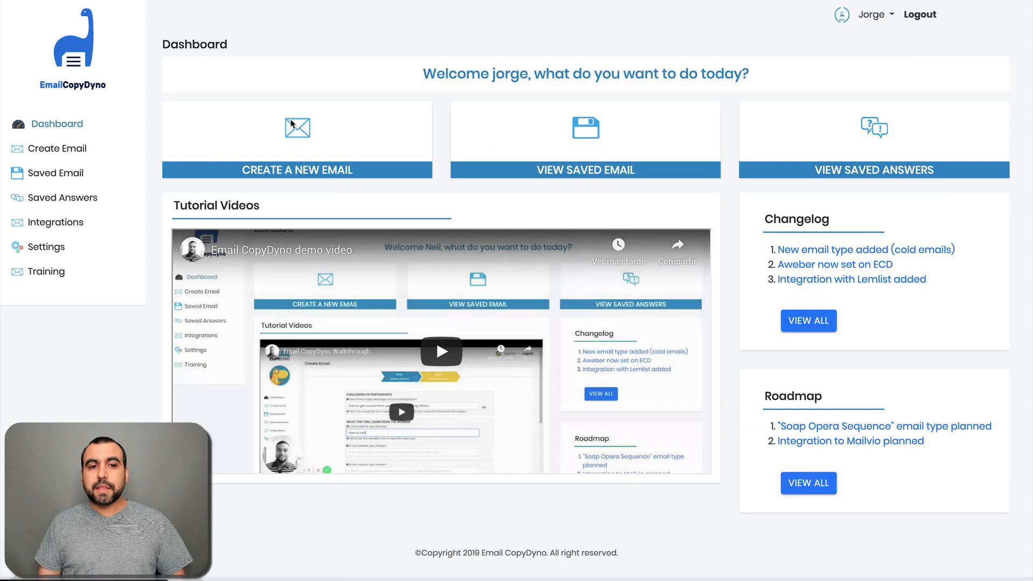
Step: Start a new email and pick Product Launch as the email type
{"action": "left_click", "coordinate": [391, 171]}
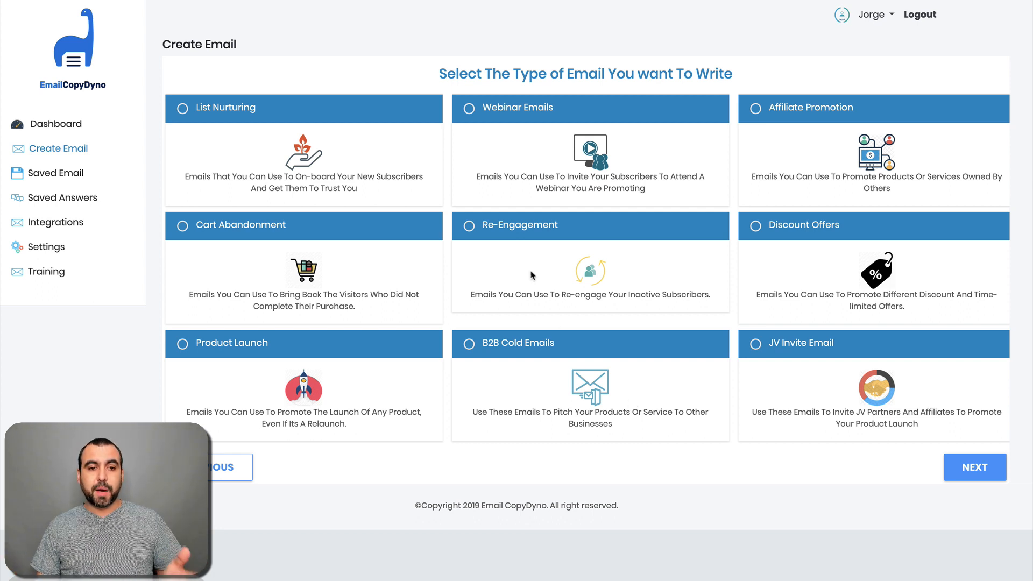
{"action": "left_click", "coordinate": [183, 347]}
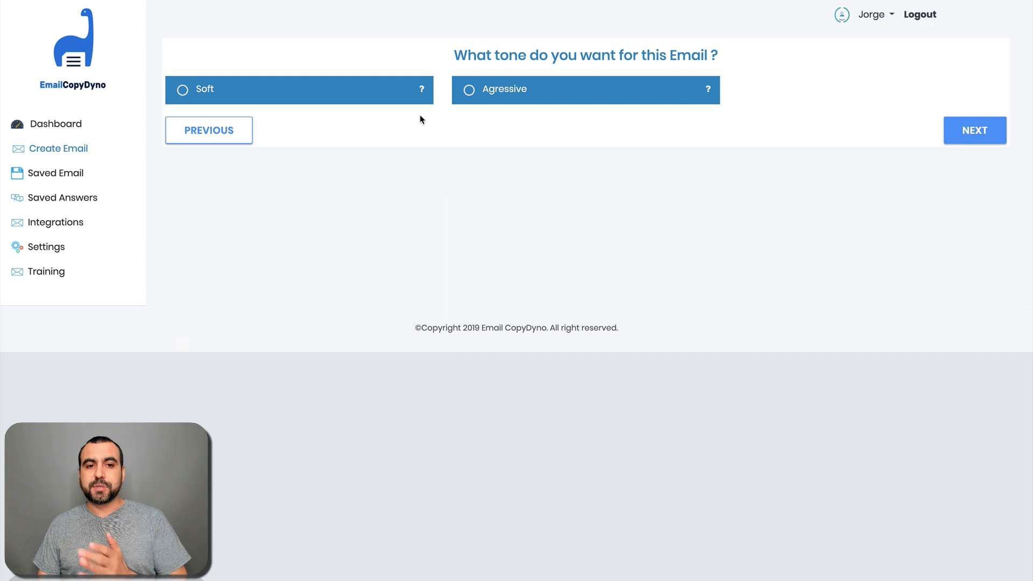
Step: Choose the Soft tone after reading the tone tips, and continue to Step 1
{"action": "mouse_move", "coordinate": [421, 92]}
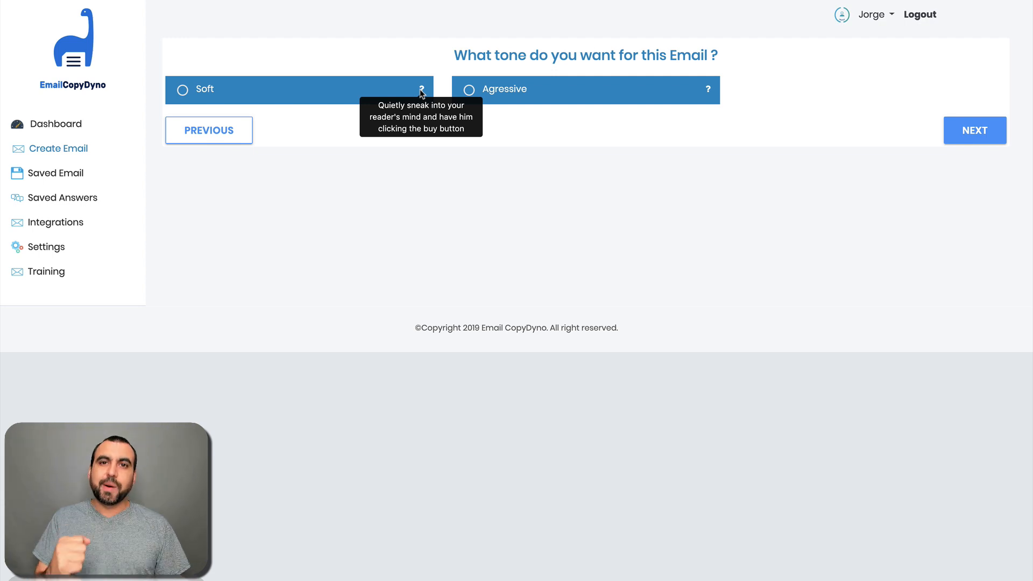
{"action": "mouse_move", "coordinate": [707, 90]}
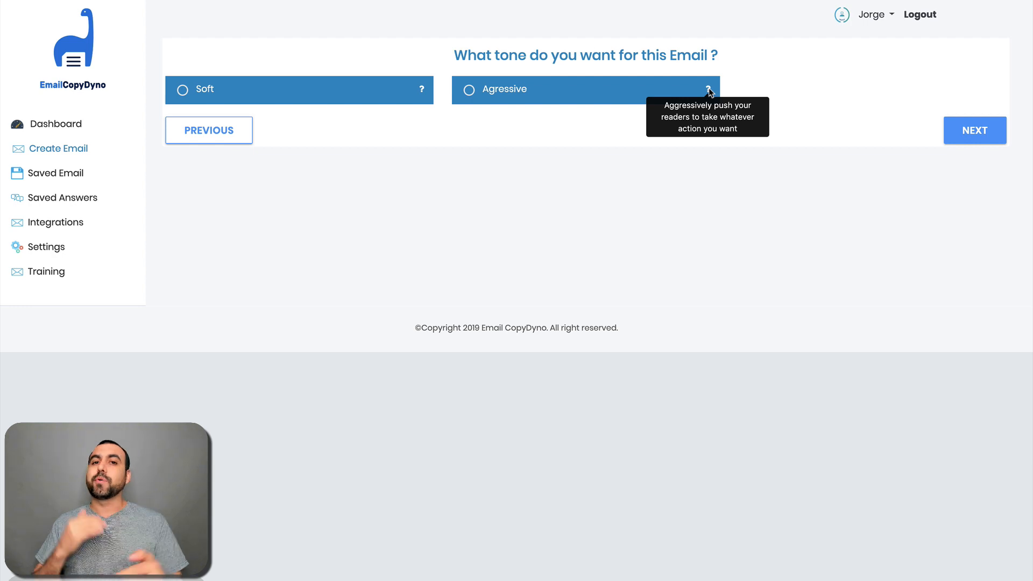
{"action": "left_click", "coordinate": [210, 99]}
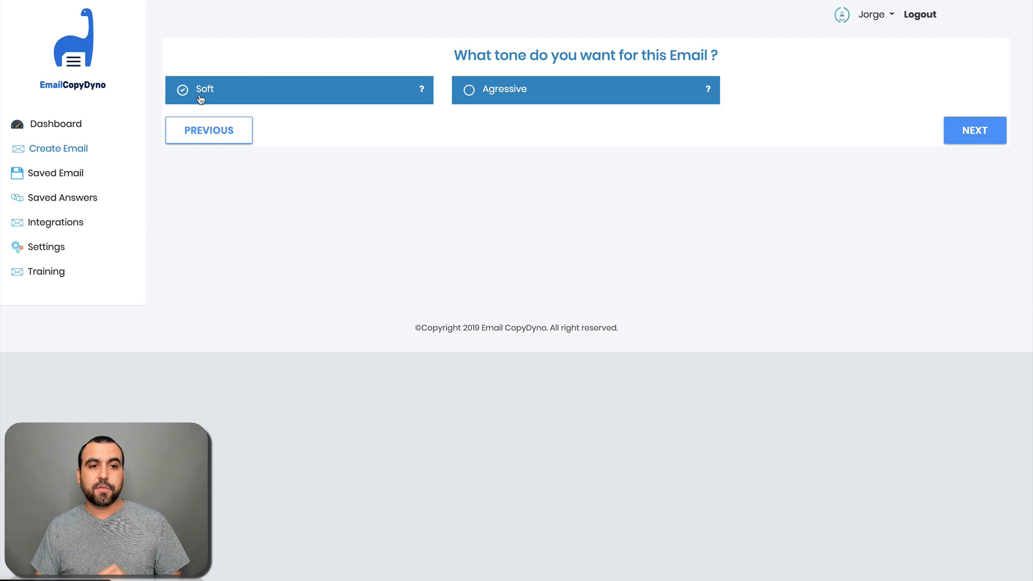
{"action": "left_click", "coordinate": [216, 127]}
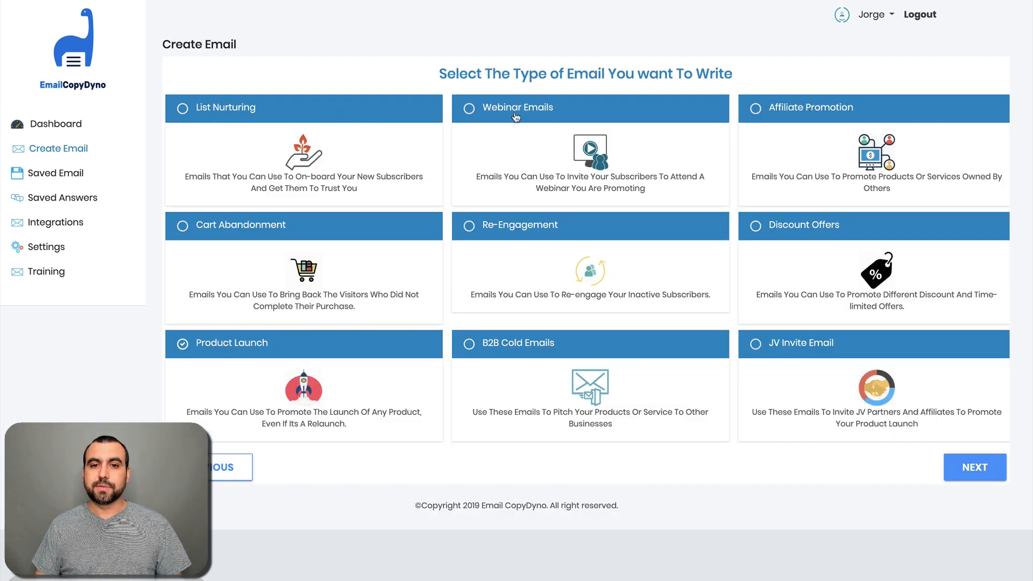
{"action": "left_click", "coordinate": [985, 476]}
{"action": "left_click", "coordinate": [989, 130]}
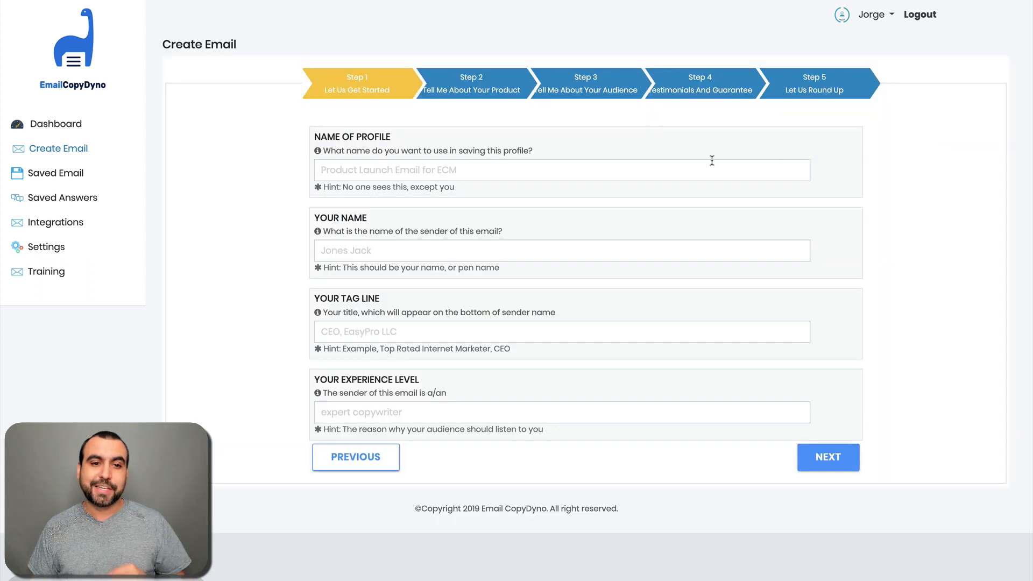
Step: Name the profile 'software saas'
{"action": "left_click", "coordinate": [469, 165]}
{"action": "left_click", "coordinate": [207, 163]}
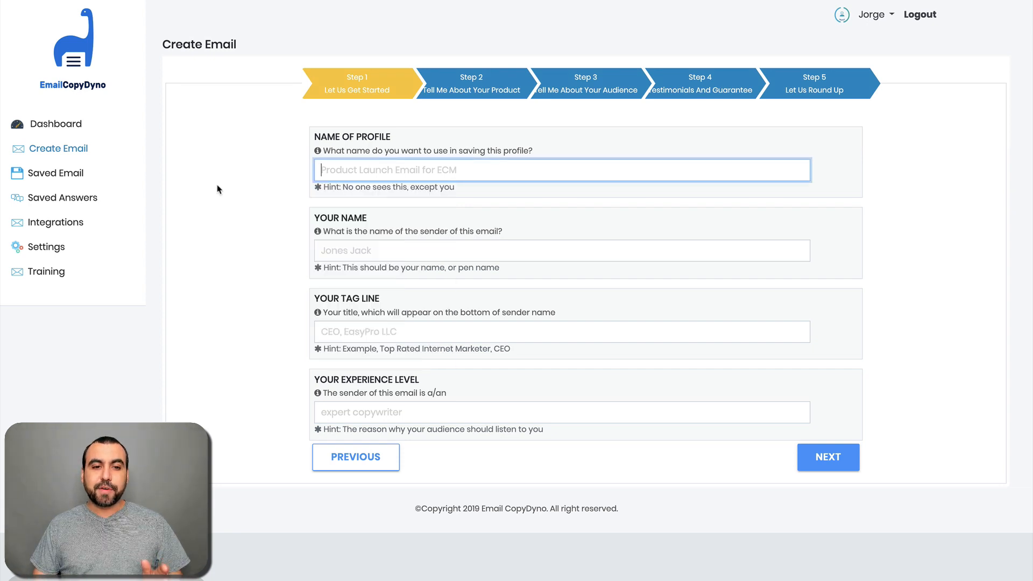
{"action": "left_click", "coordinate": [448, 169]}
{"action": "type", "text": "softwate"}
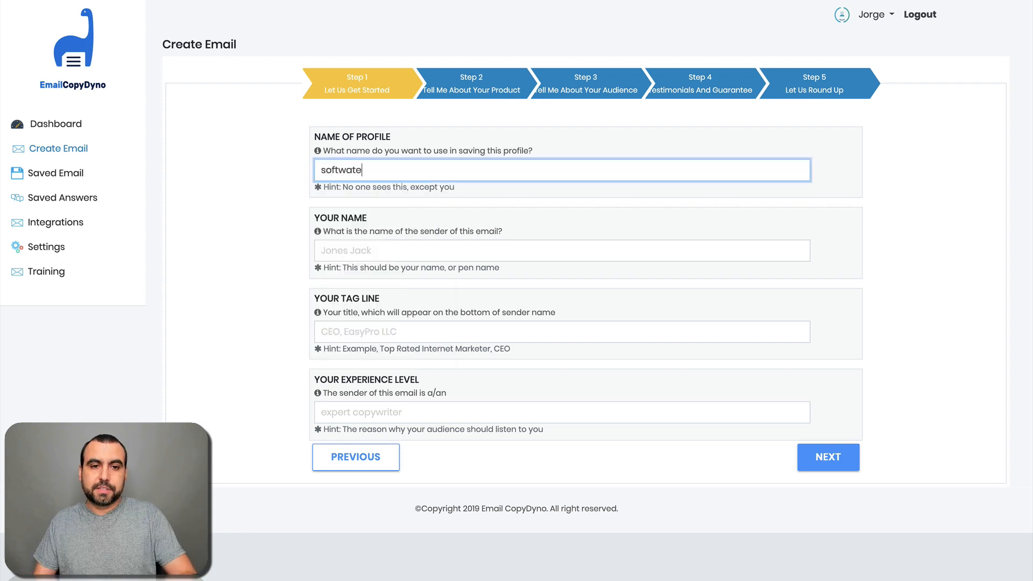
{"action": "key", "text": "BackSpace"}
{"action": "key", "text": "BackSpace"}
{"action": "type", "text": "re"}
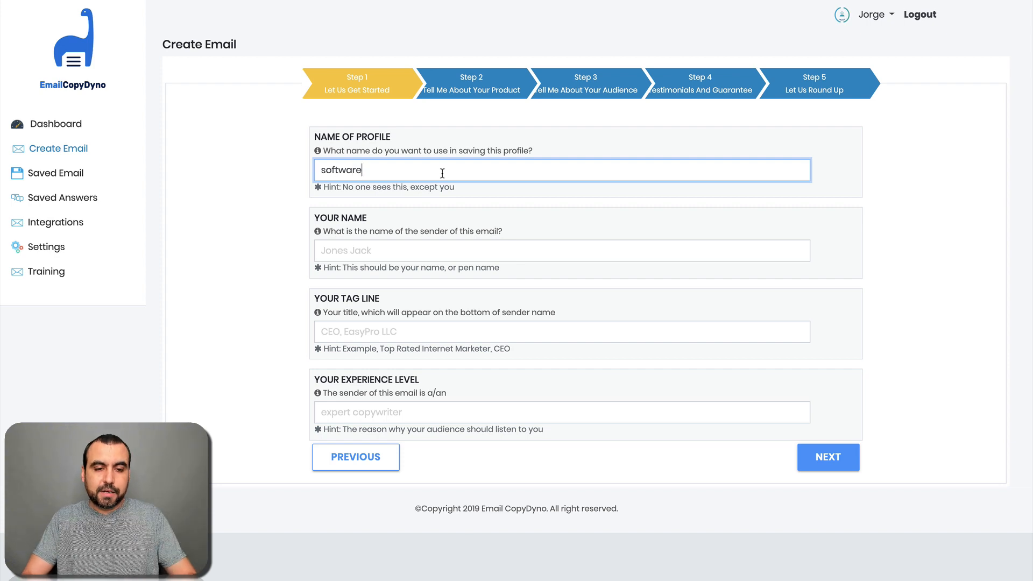
{"action": "type", "text": " saas"}
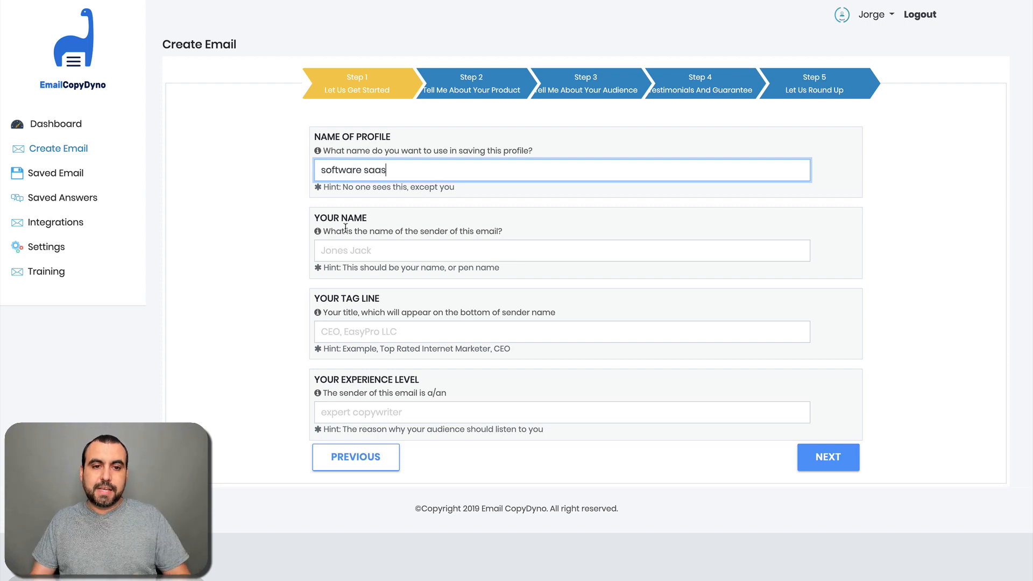
{"action": "left_click", "coordinate": [302, 258]}
Step: Enter the sender's name and a CEO tag line
{"action": "left_click", "coordinate": [346, 254]}
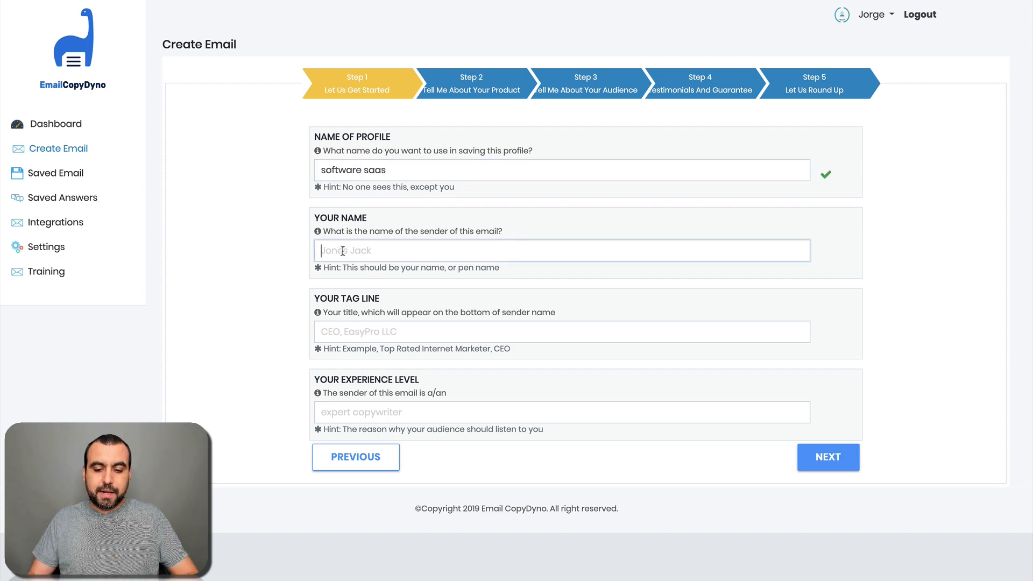
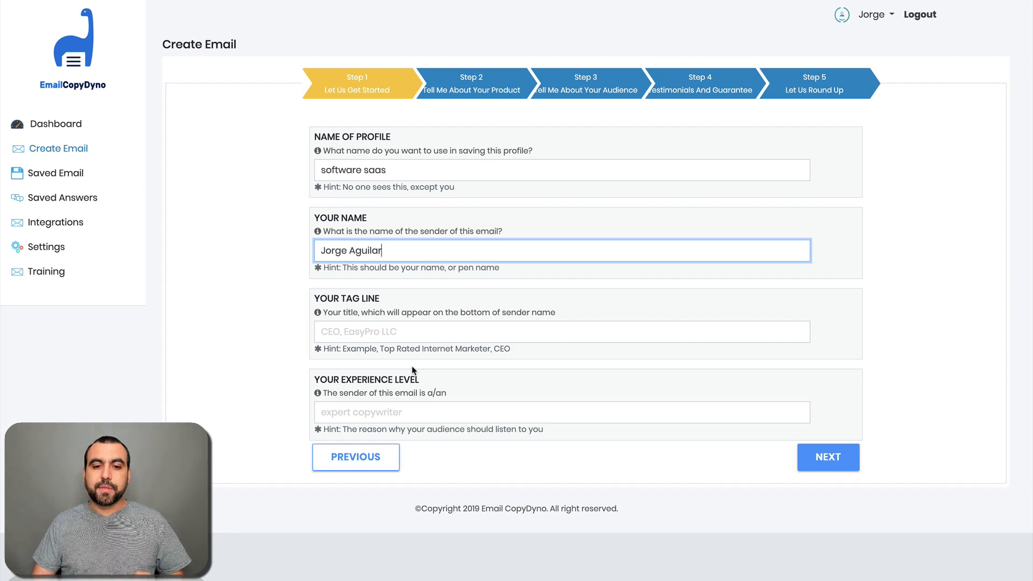
{"action": "left_click", "coordinate": [360, 332]}
{"action": "type", "text": "CEO jorge"}
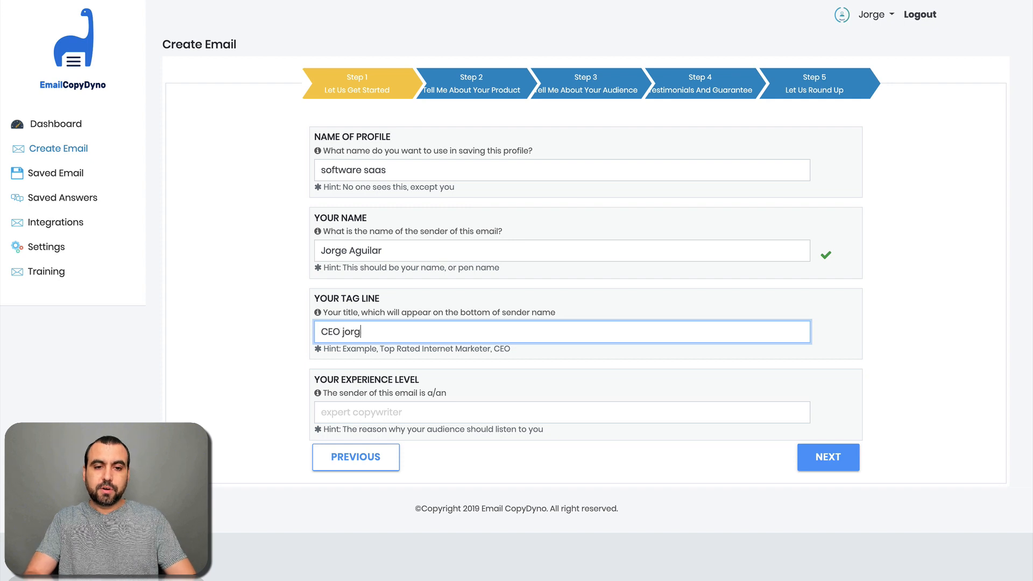
{"action": "left_click", "coordinate": [287, 404]}
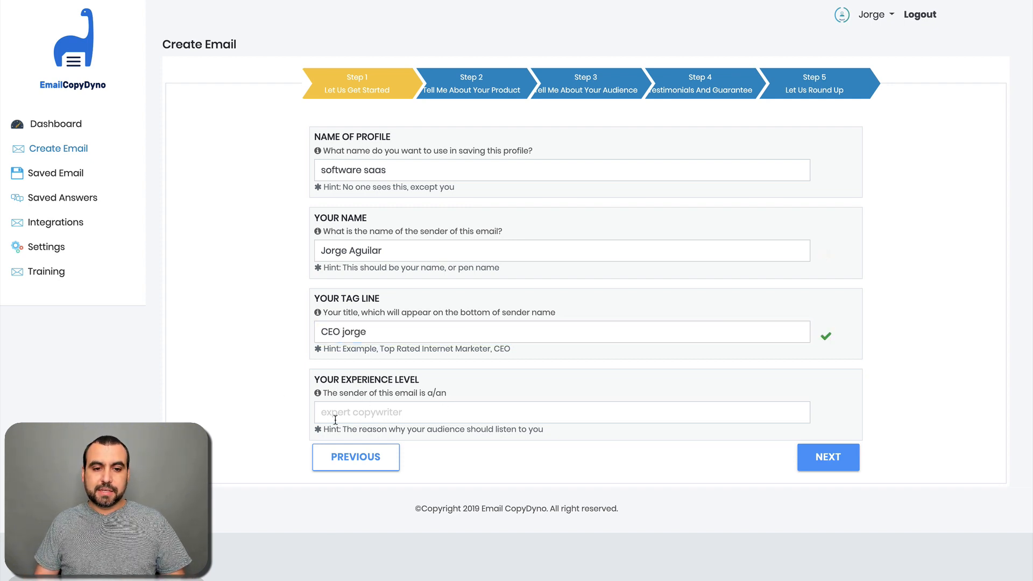
Step: Set the experience level to 'expert copywriter', fixing its spelling, and continue to Step 2
{"action": "left_click", "coordinate": [424, 415]}
{"action": "type", "text": "ex"}
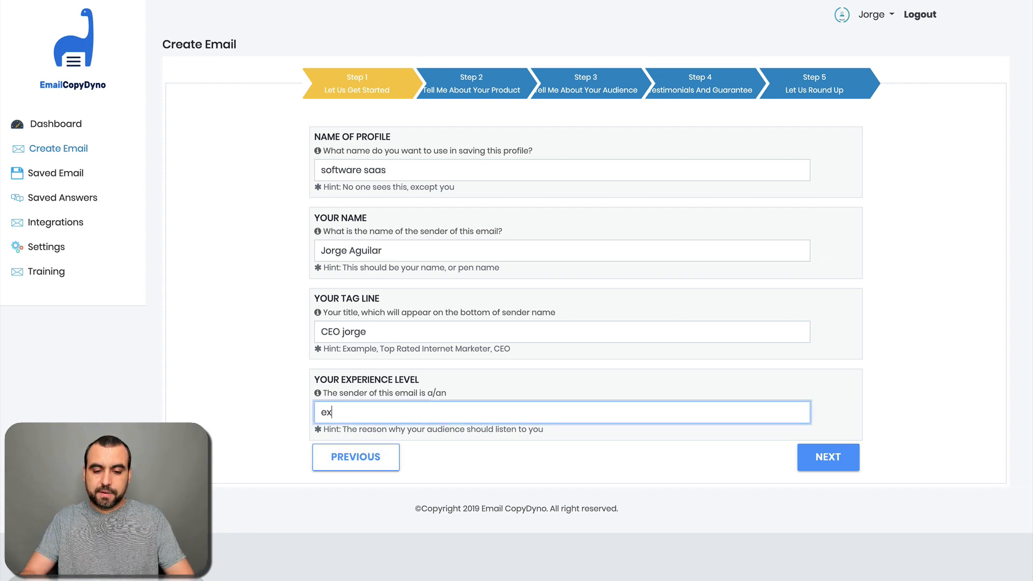
{"action": "type", "text": "pert copy "}
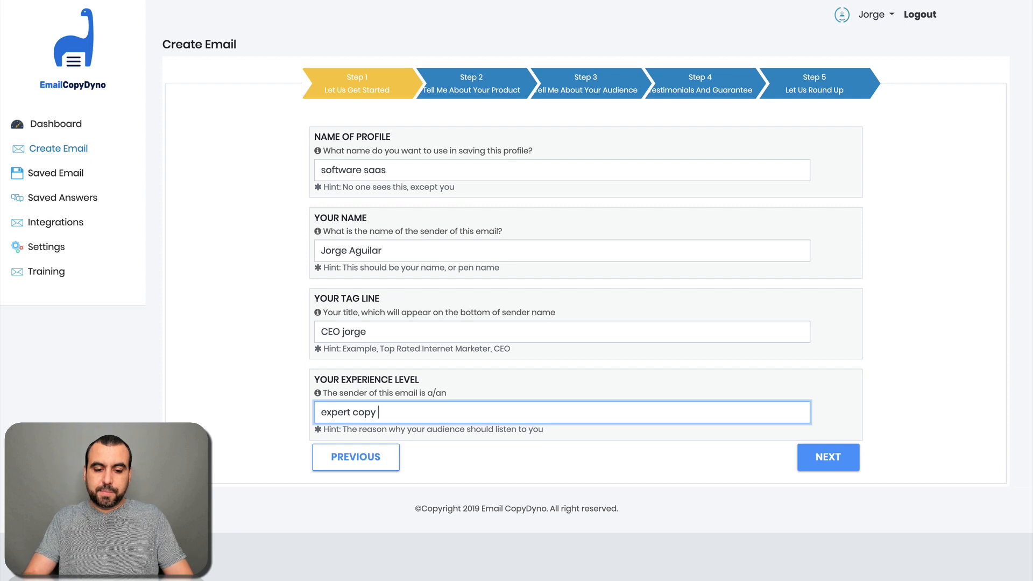
{"action": "type", "text": "writter"}
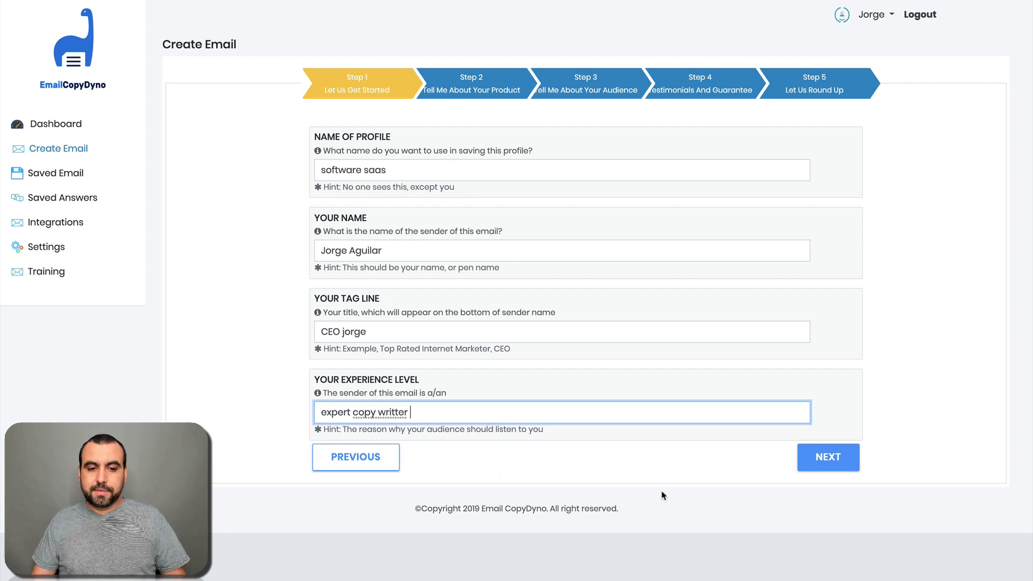
{"action": "right_click", "coordinate": [399, 412]}
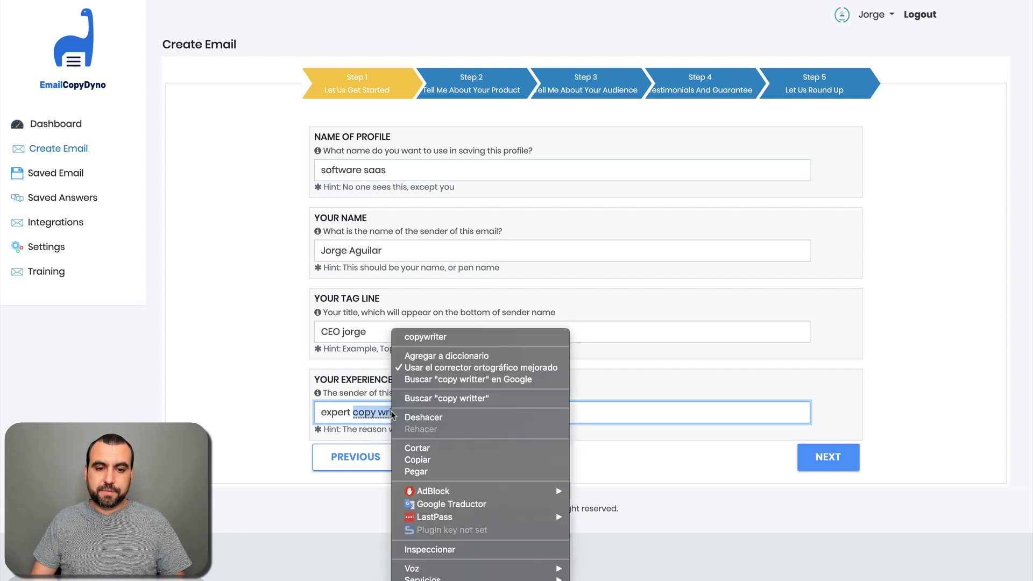
{"action": "left_click", "coordinate": [442, 342]}
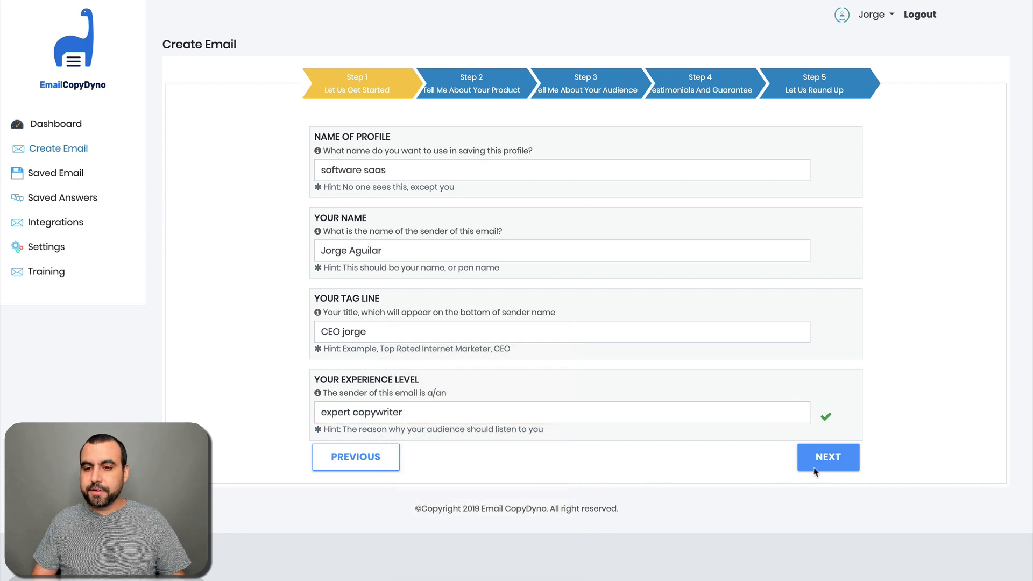
{"action": "left_click", "coordinate": [822, 461]}
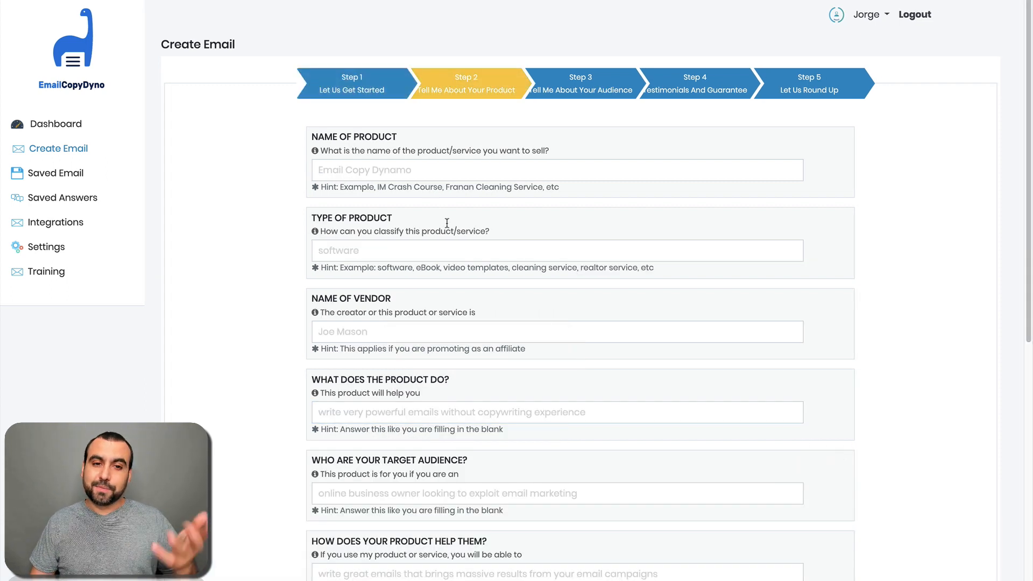
Step: Enter the product name 'Software for pros' and product type 'software'
{"action": "left_click", "coordinate": [411, 178]}
{"action": "key", "text": "Escape"}
{"action": "left_click", "coordinate": [285, 206]}
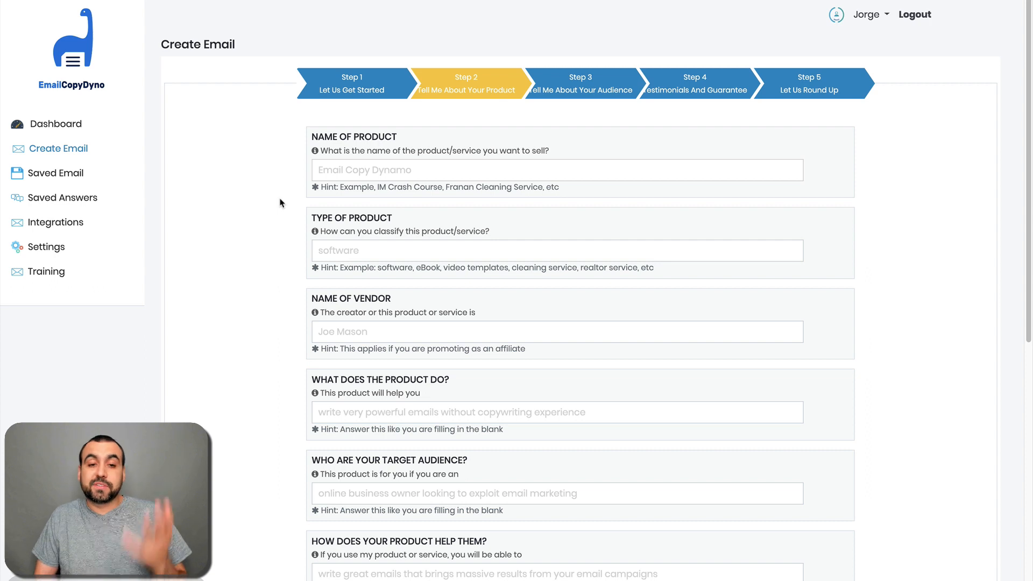
{"action": "left_click", "coordinate": [383, 169]}
{"action": "type", "text": "Software"}
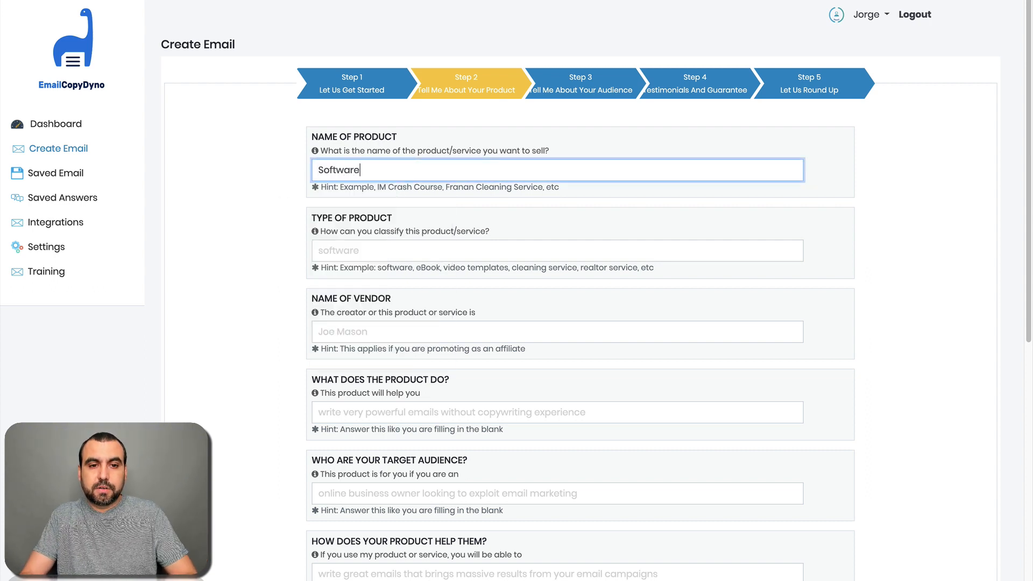
{"action": "type", "text": " for pros"}
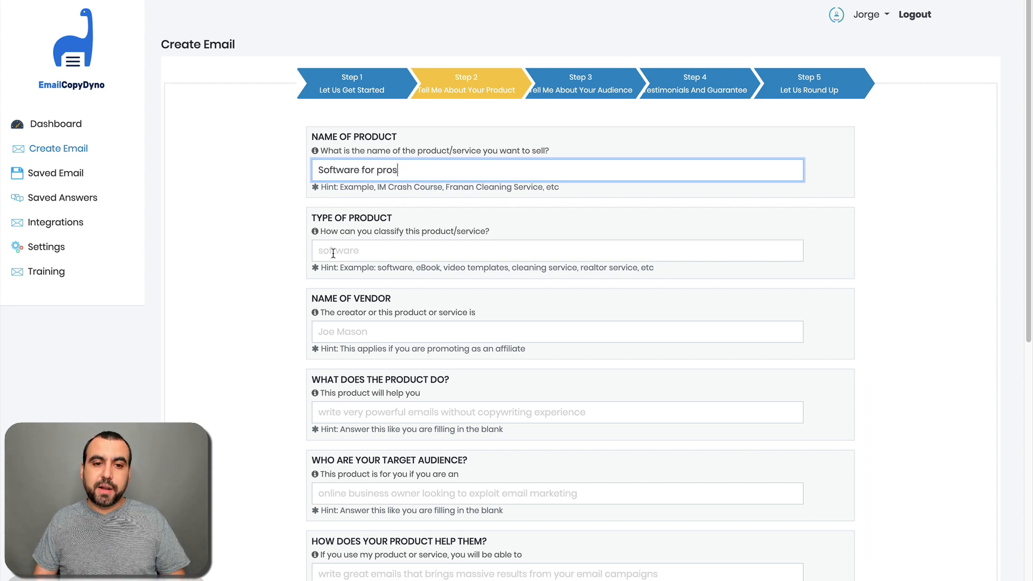
{"action": "left_click", "coordinate": [370, 255]}
{"action": "type", "text": "soft"}
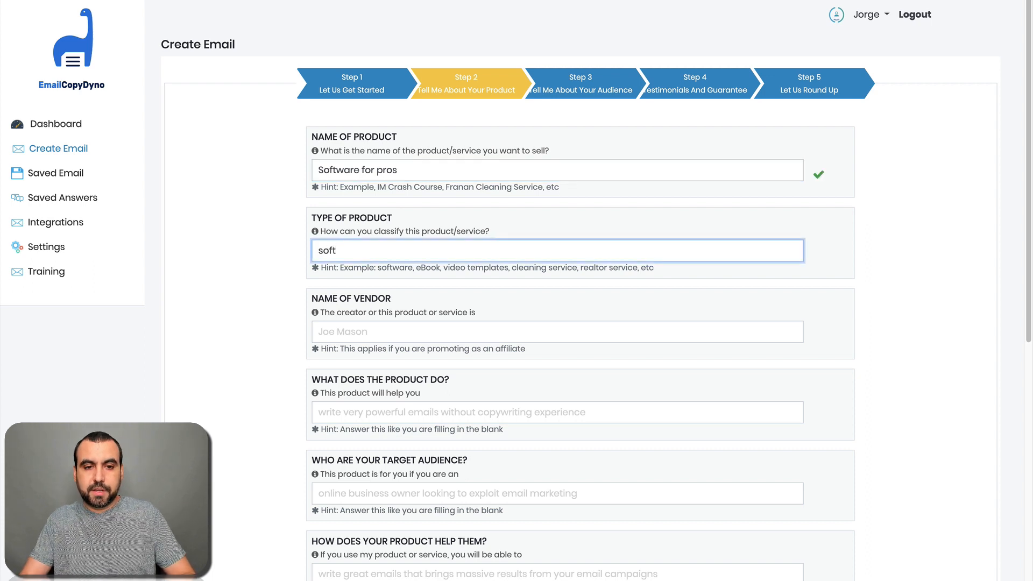
{"action": "type", "text": "ware"}
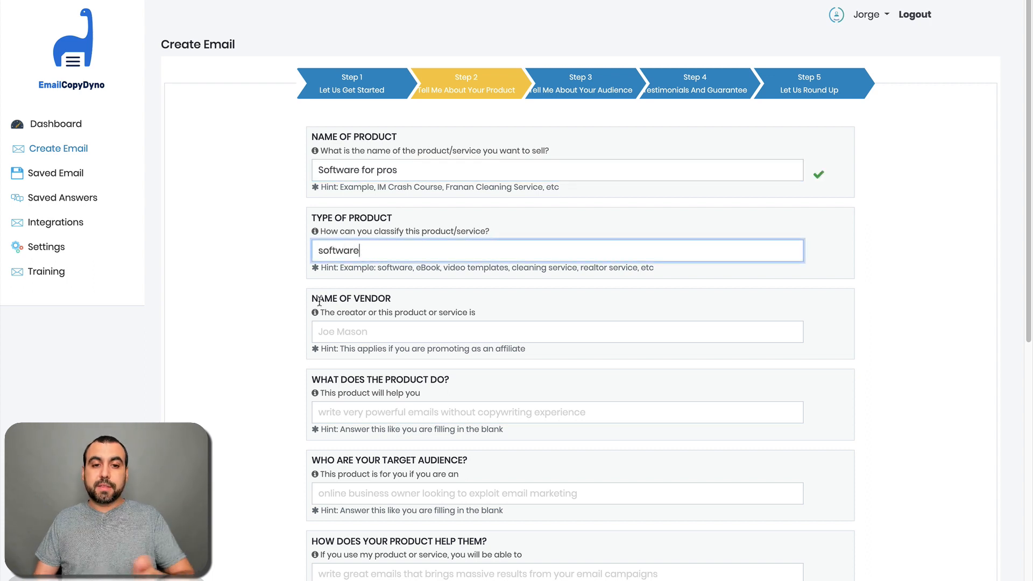
{"action": "left_click", "coordinate": [289, 319]}
Step: Enter the vendor's name, capitalising its first letter
{"action": "scroll", "coordinate": [285, 343], "scroll_direction": "down", "scroll_amount": 1}
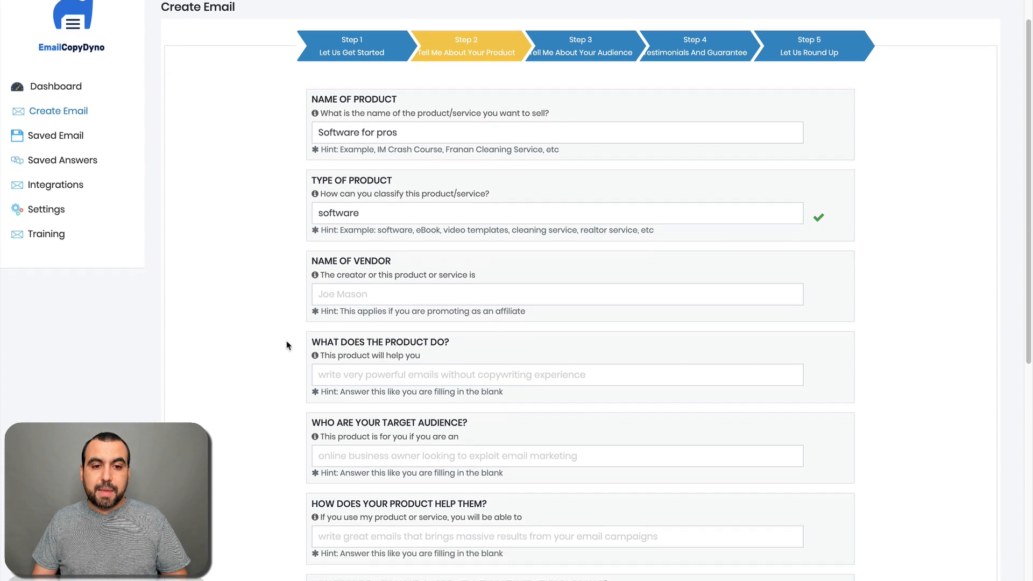
{"action": "left_click", "coordinate": [433, 288]}
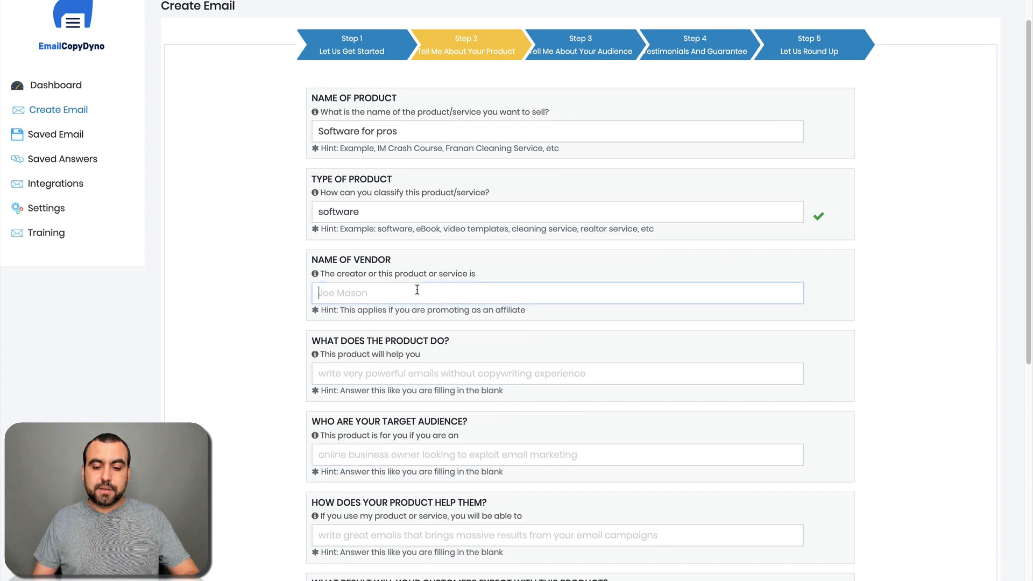
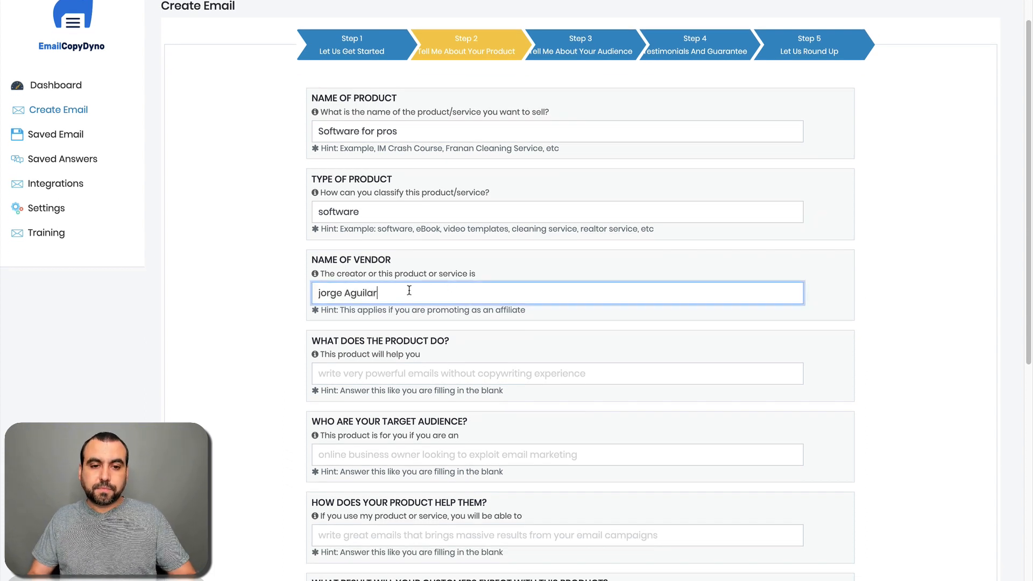
{"action": "left_click", "coordinate": [318, 293]}
{"action": "key", "text": "Delete"}
{"action": "type", "text": "J"}
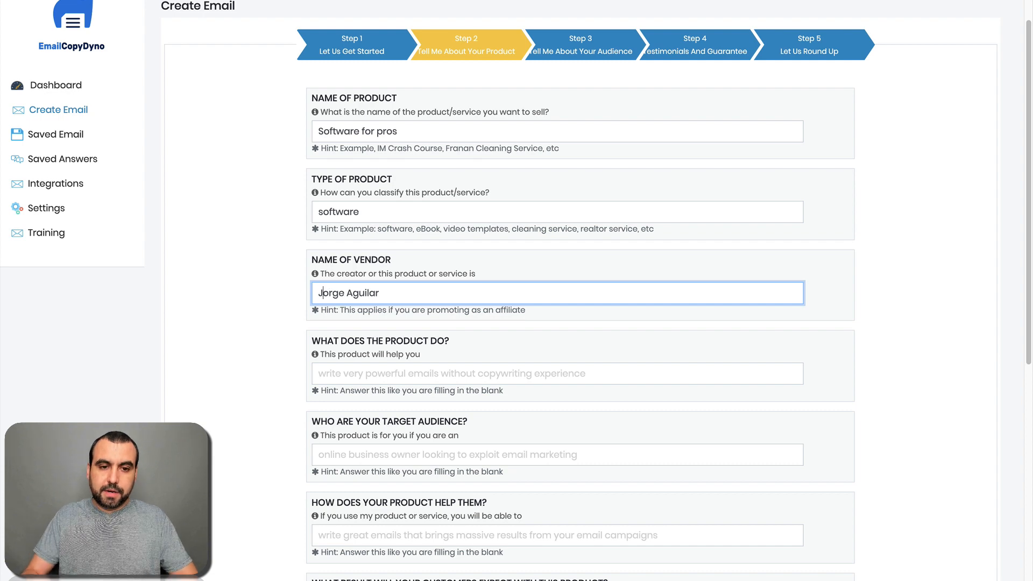
{"action": "left_click", "coordinate": [269, 356]}
Step: Describe what the product does as 'It's a great product for designing'
{"action": "scroll", "coordinate": [269, 355], "scroll_direction": "down", "scroll_amount": 3}
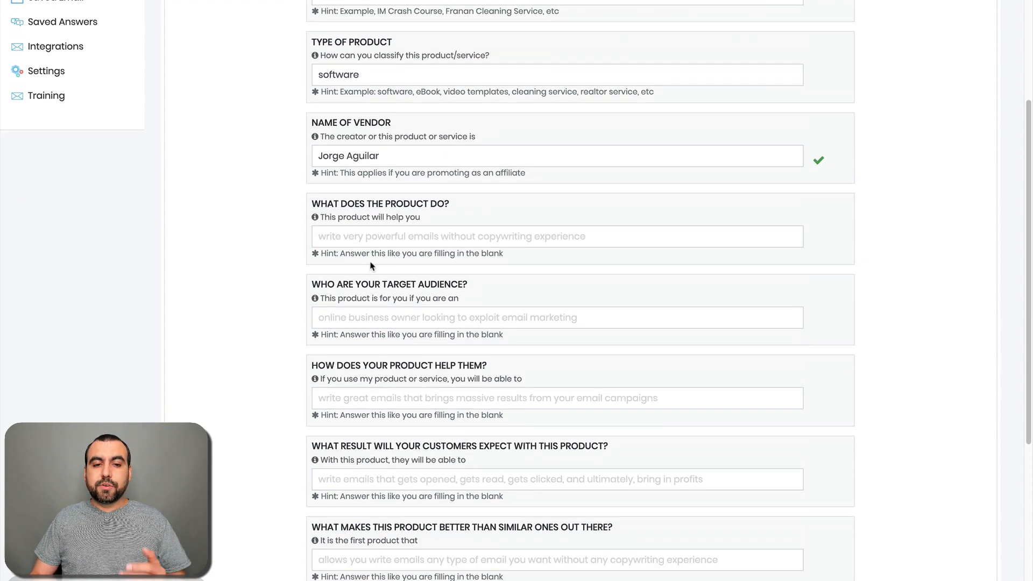
{"action": "left_click", "coordinate": [365, 239]}
{"action": "type", "text": "So ir"}
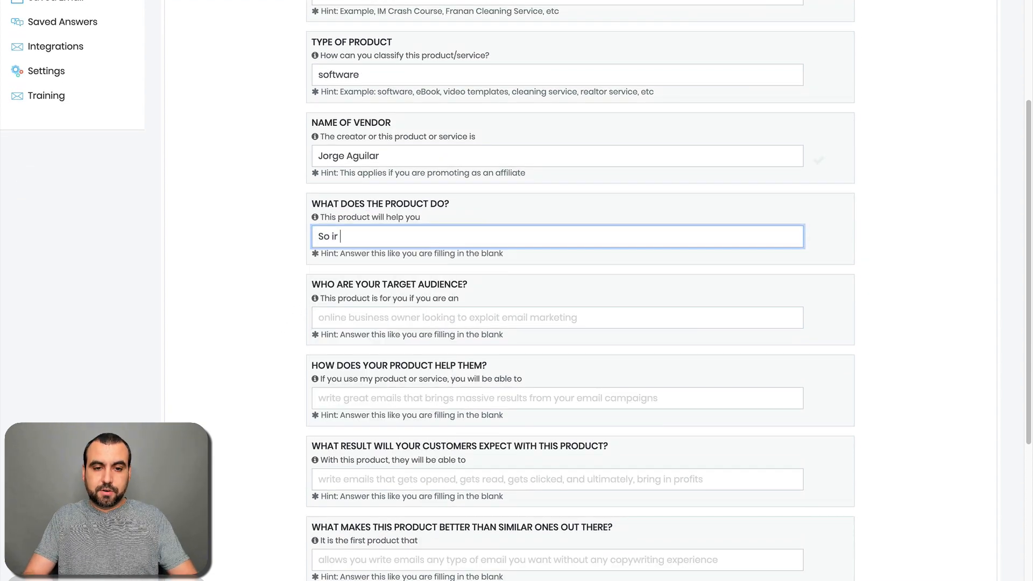
{"action": "key", "text": "BackSpace"}
{"action": "key", "text": "BackSpace"}
{"action": "key", "text": "BackSpace"}
{"action": "key", "text": "BackSpace"}
{"action": "type", "text": "It's"}
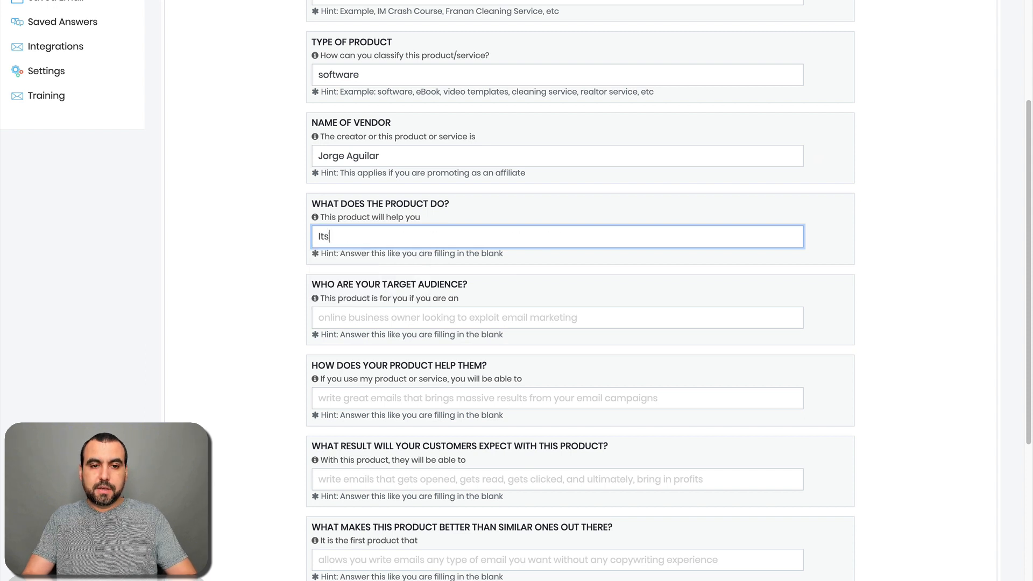
{"action": "type", "text": " a great"}
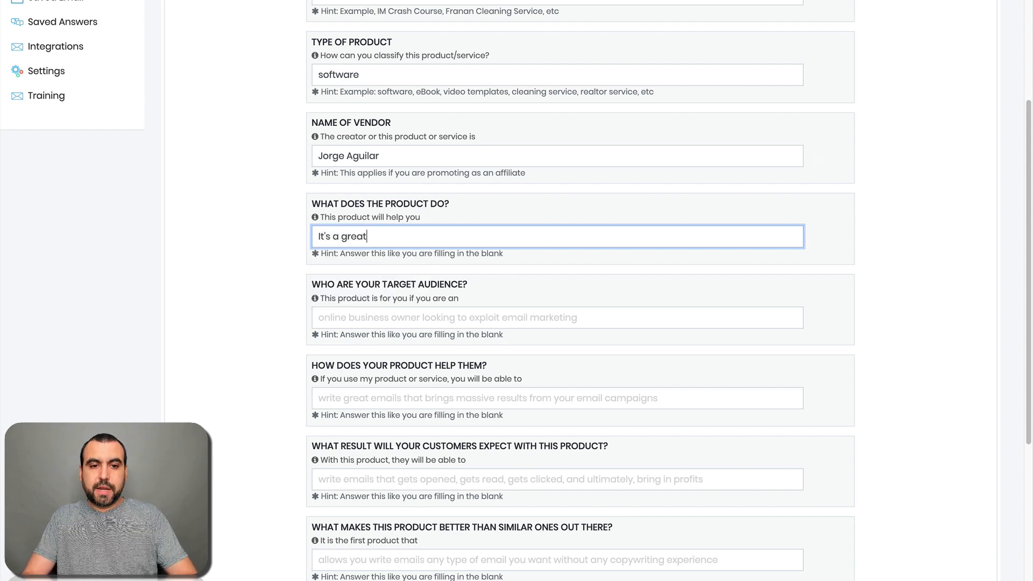
{"action": "type", "text": " product for"}
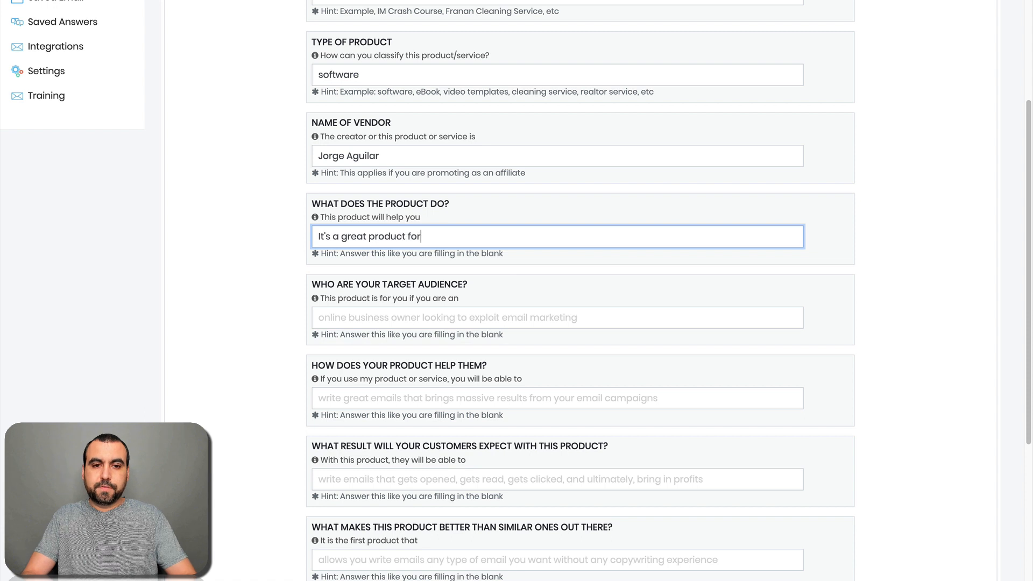
{"action": "type", "text": " designi"}
{"action": "key", "text": "BackSpace"}
{"action": "key", "text": "BackSpace"}
{"action": "type", "text": "ign"}
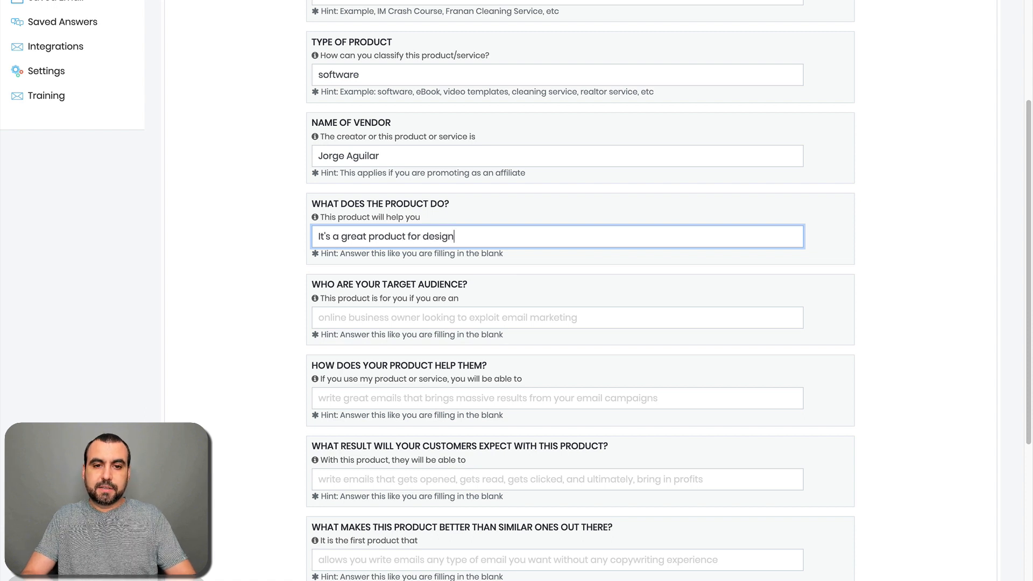
{"action": "type", "text": "ing"}
{"action": "left_click", "coordinate": [273, 294]}
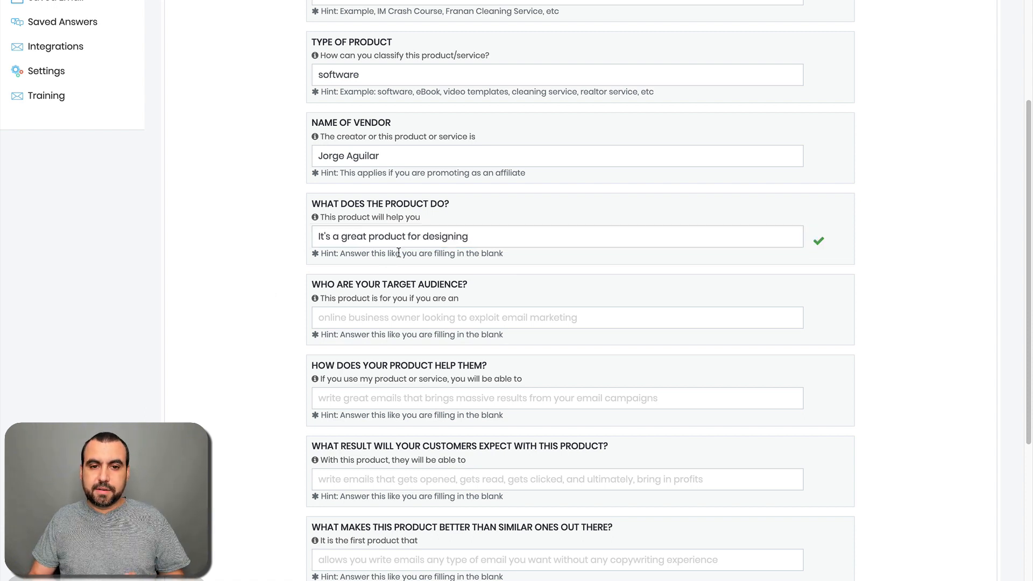
{"action": "left_click", "coordinate": [451, 233]}
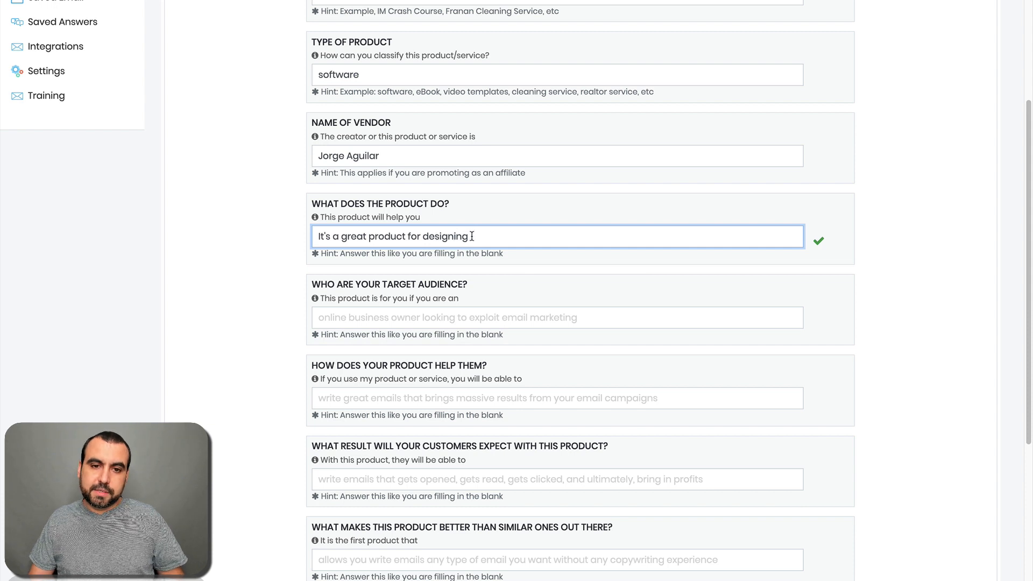
{"action": "left_click", "coordinate": [243, 335]}
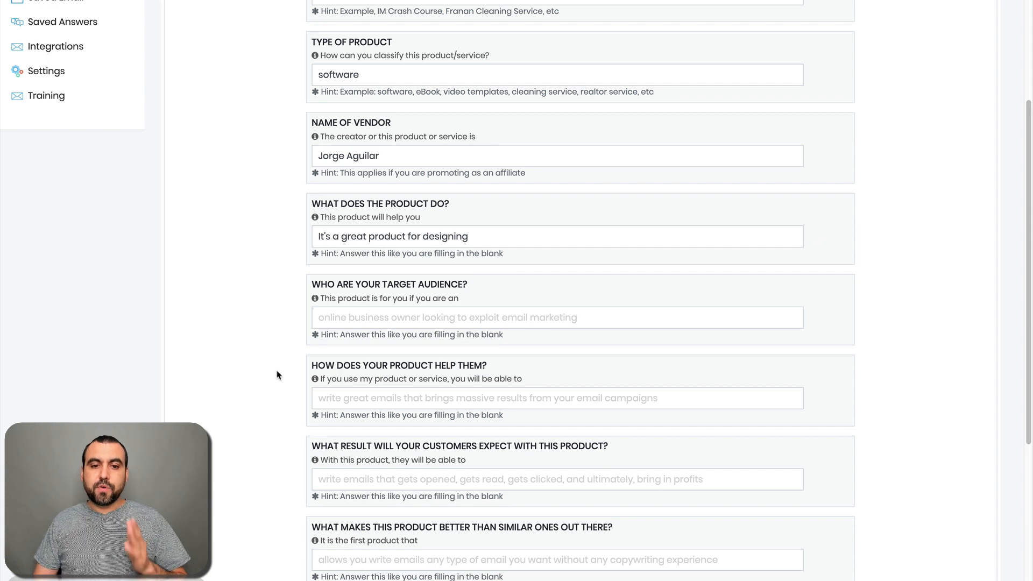
Step: Set the target audience to 'marketing Agency'
{"action": "scroll", "coordinate": [277, 373], "scroll_direction": "down", "scroll_amount": 1}
{"action": "left_click", "coordinate": [354, 274]}
{"action": "type", "text": "A"}
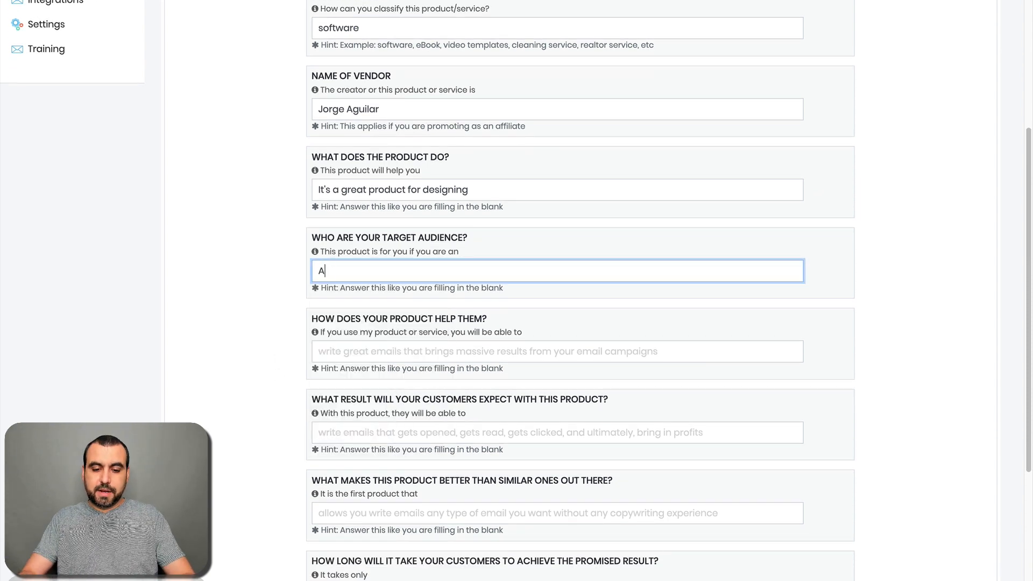
{"action": "key", "text": "BackSpace"}
{"action": "type", "text": "marketing "}
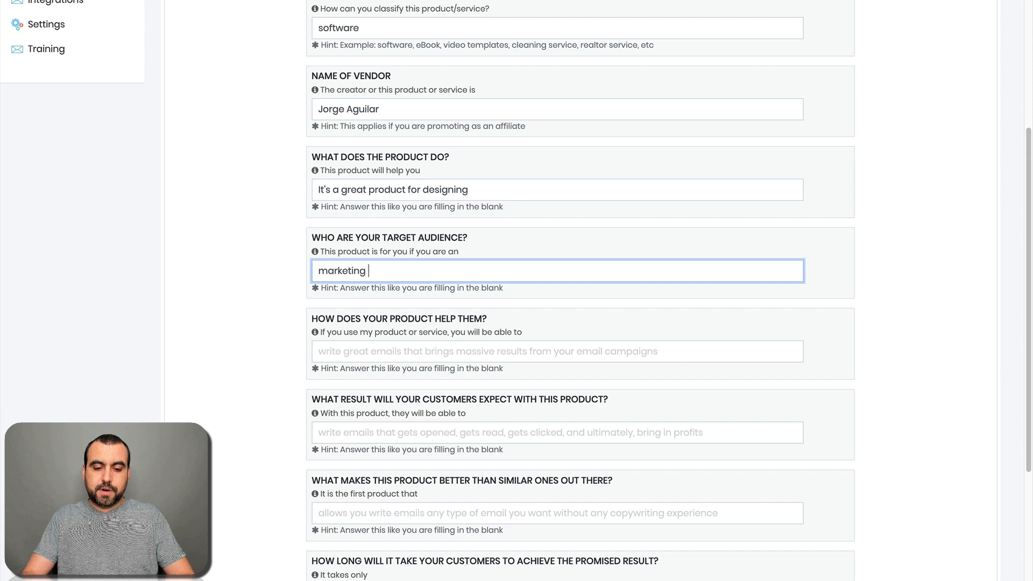
{"action": "type", "text": "Agency"}
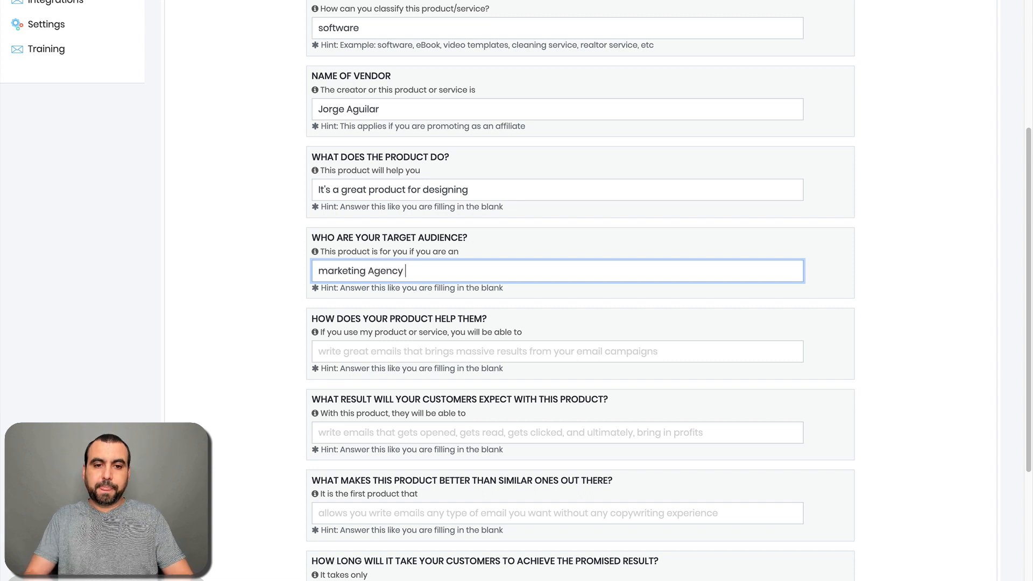
{"action": "left_click", "coordinate": [283, 338]}
Step: Answer how it helps ('helps them save time with designing images') and the result 'double sales with these designs'
{"action": "scroll", "coordinate": [283, 338], "scroll_direction": "down", "scroll_amount": 2}
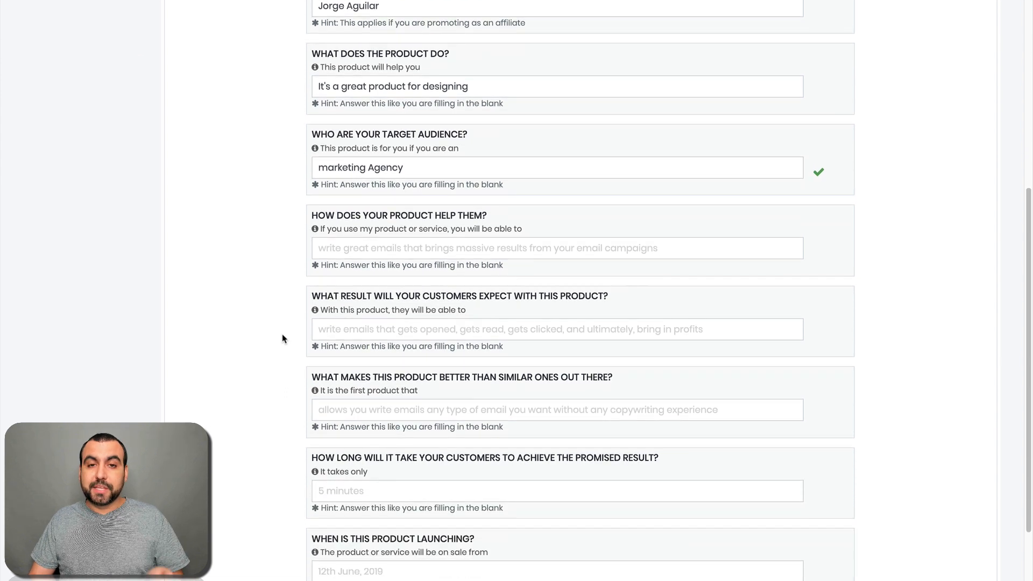
{"action": "left_click", "coordinate": [359, 247]}
{"action": "type", "text": "helps them saf"}
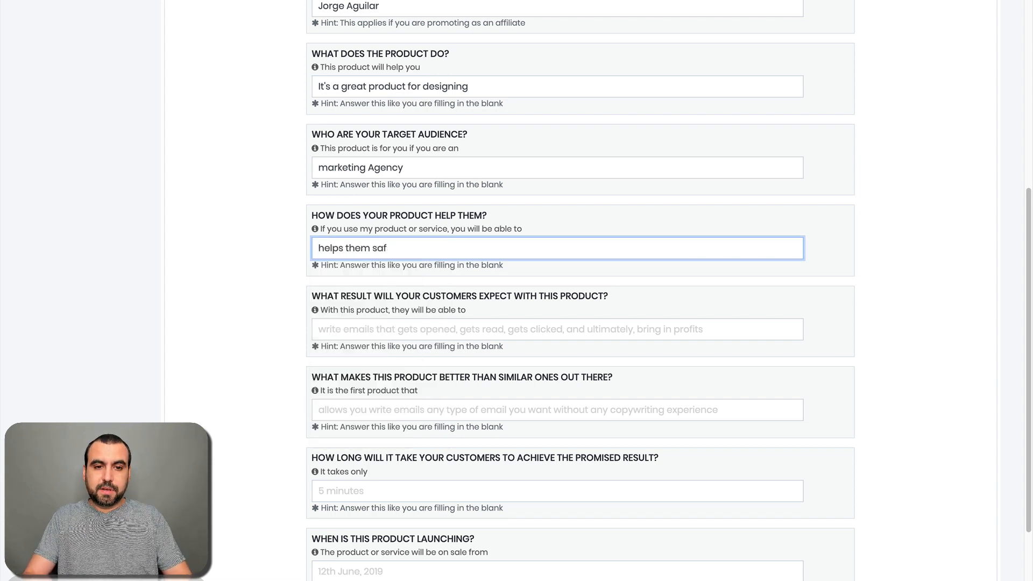
{"action": "key", "text": "BackSpace"}
{"action": "type", "text": "ve time "}
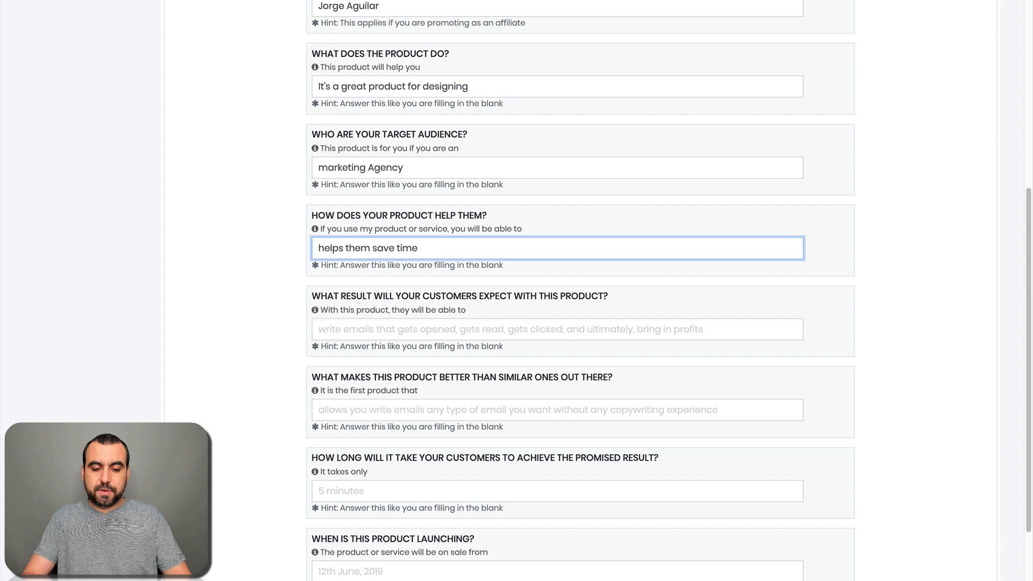
{"action": "type", "text": "with desgi"}
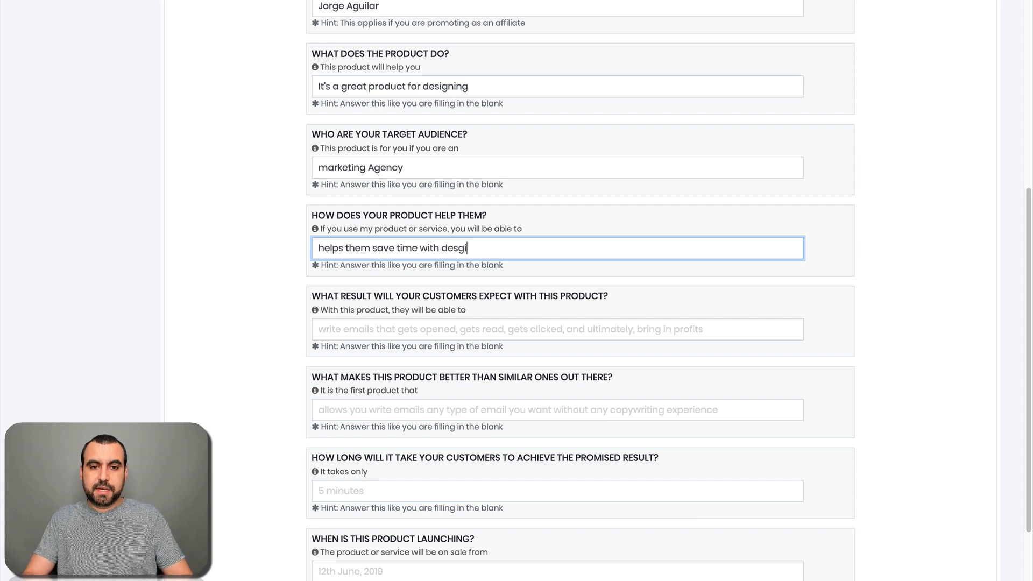
{"action": "key", "text": "BackSpace"}
{"action": "key", "text": "BackSpace"}
{"action": "type", "text": "igning "}
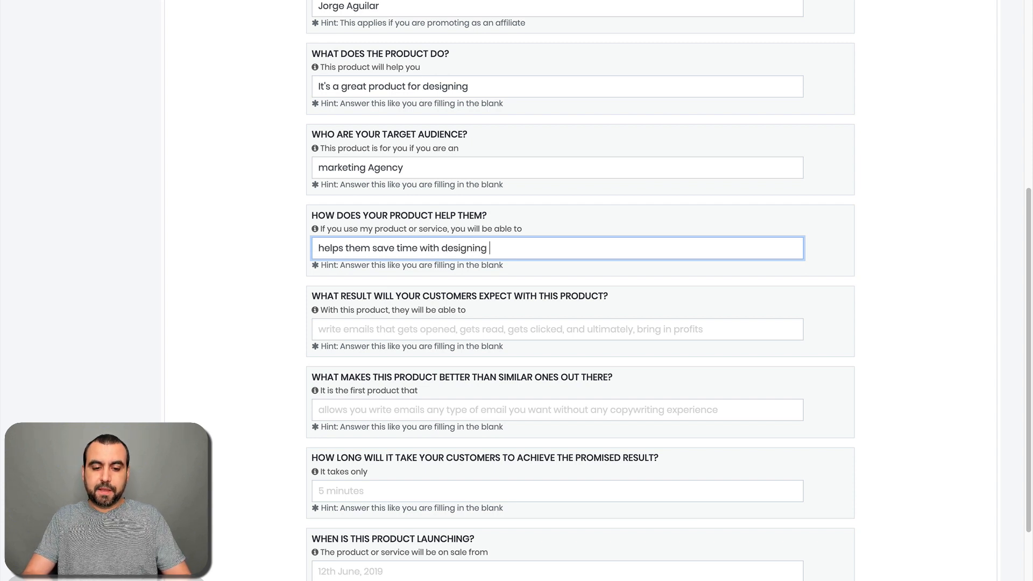
{"action": "type", "text": "images"}
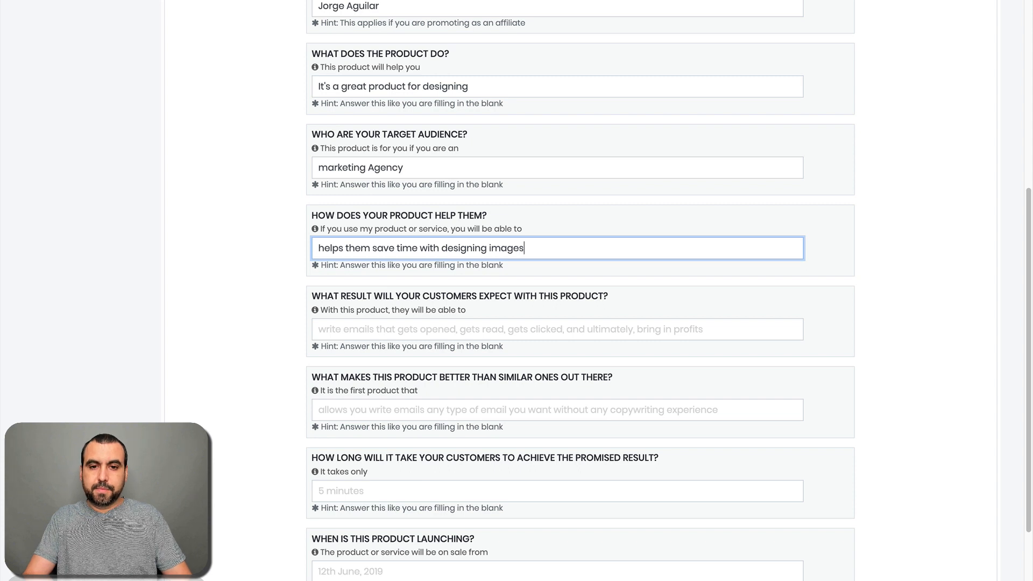
{"action": "left_click", "coordinate": [250, 345]}
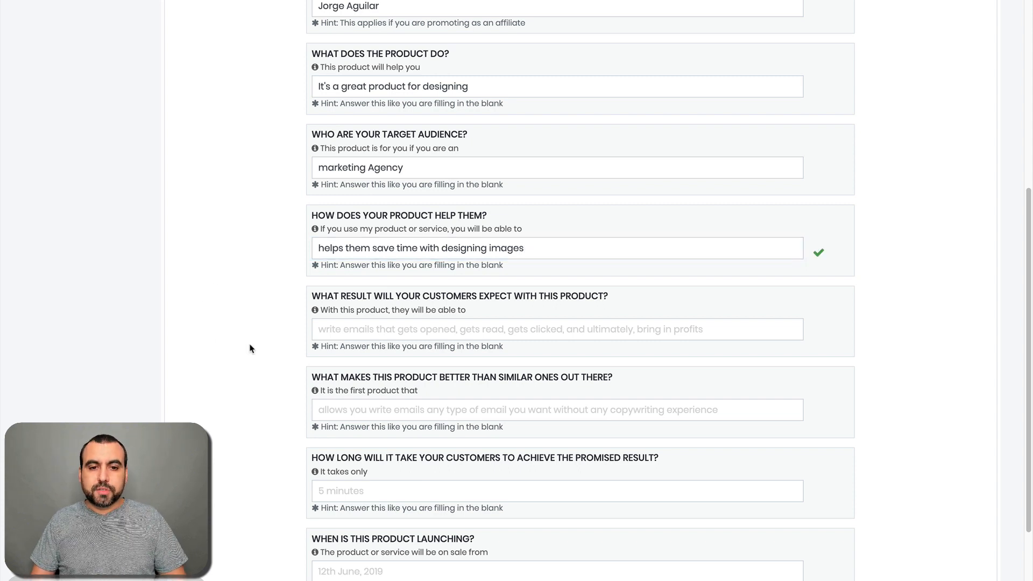
{"action": "left_click", "coordinate": [383, 327]}
{"action": "type", "text": "double "}
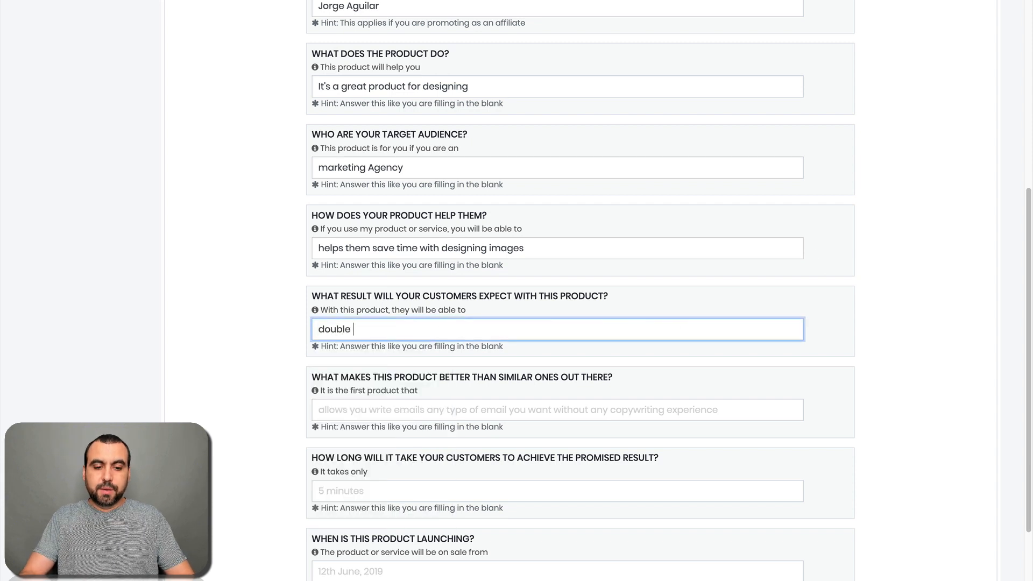
{"action": "type", "text": "sales with t"}
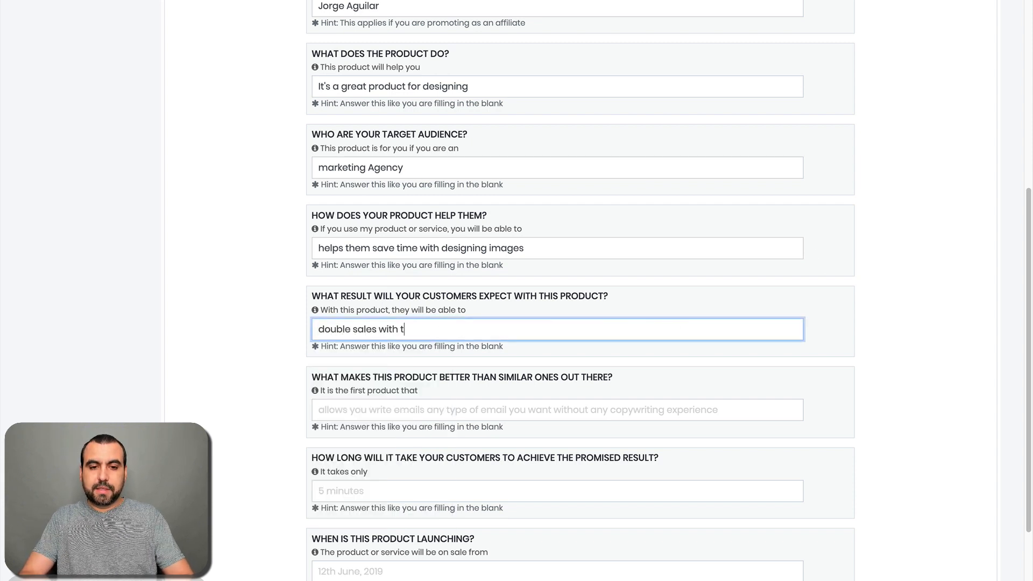
{"action": "type", "text": "hese designs"}
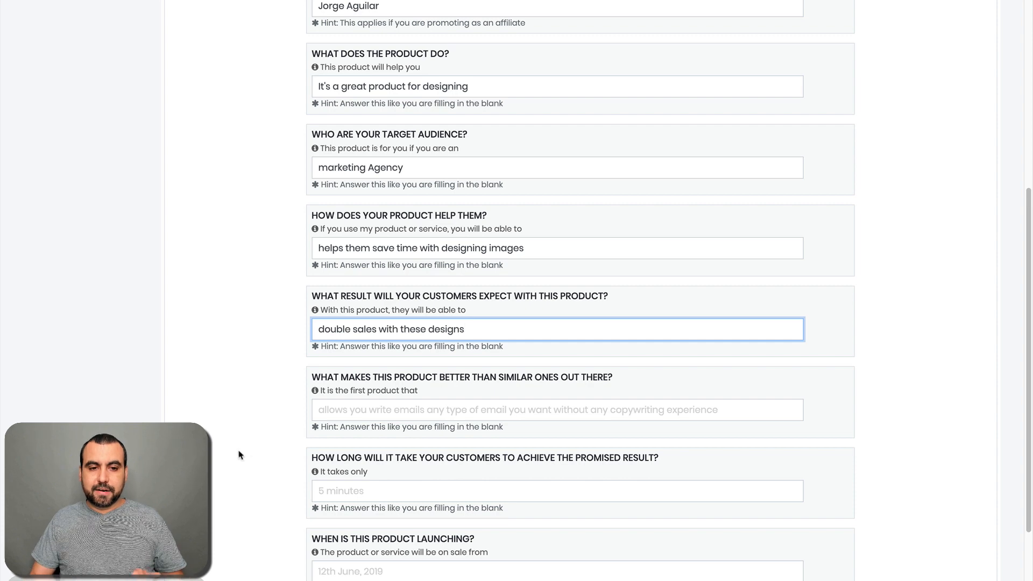
Step: Answer 'Better price', 'less than 5 minutes' and the launch year, then advance to Step 3
{"action": "scroll", "coordinate": [240, 455], "scroll_direction": "down", "scroll_amount": 2}
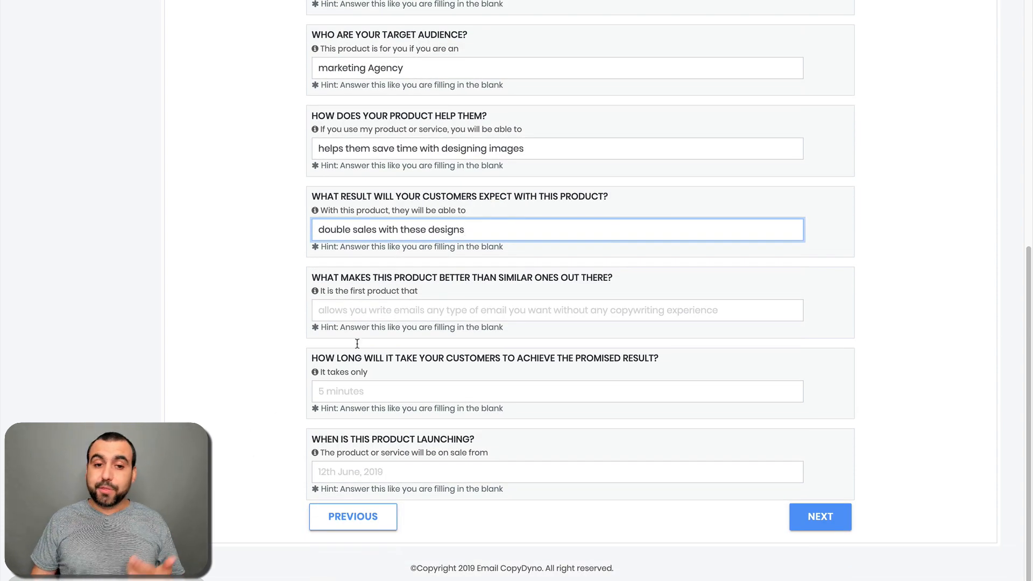
{"action": "left_click", "coordinate": [370, 315]}
{"action": "type", "text": "Better price"}
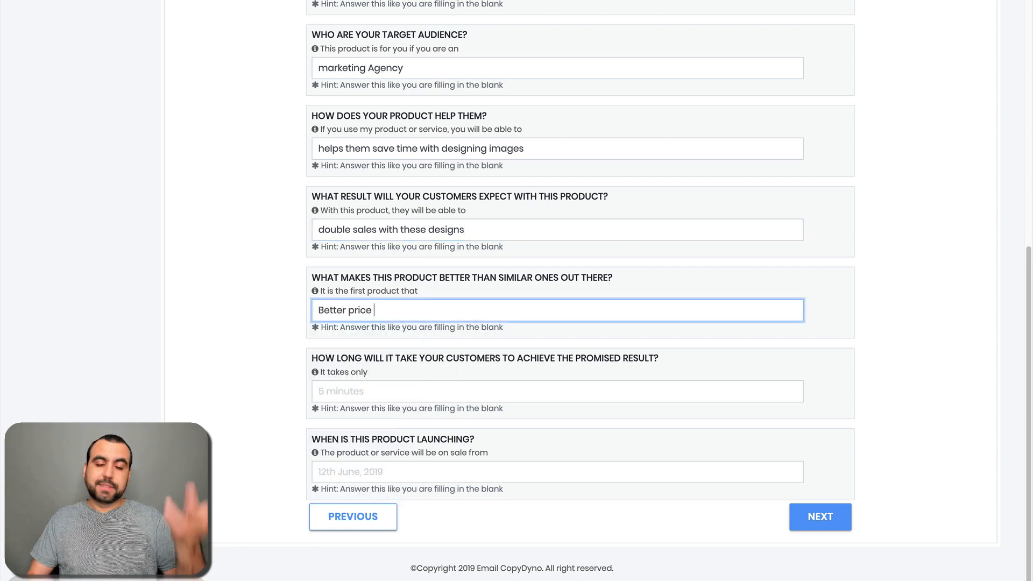
{"action": "left_click", "coordinate": [278, 397]}
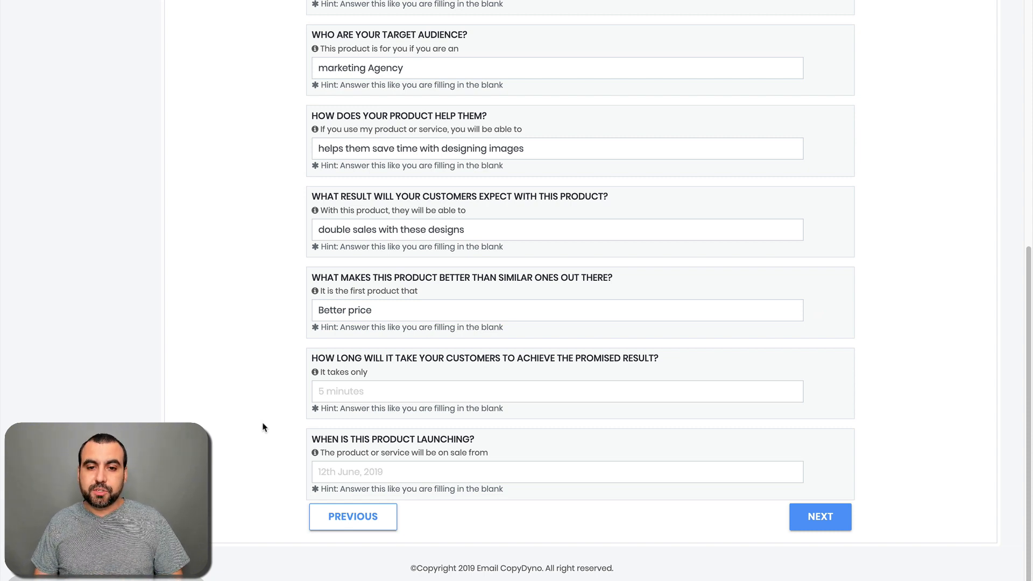
{"action": "left_click", "coordinate": [358, 392]}
{"action": "type", "text": "less than "}
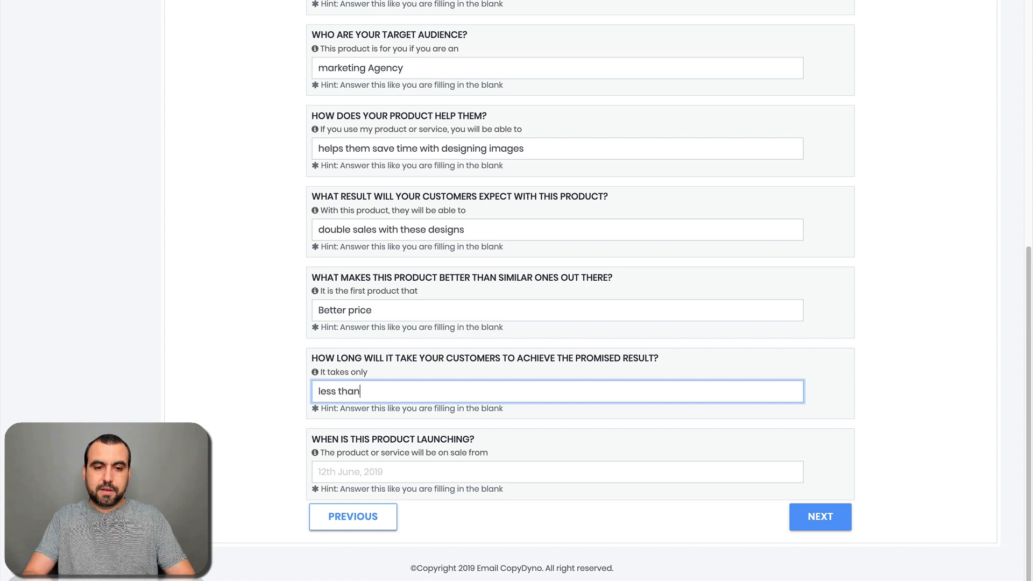
{"action": "type", "text": "5 minutes"}
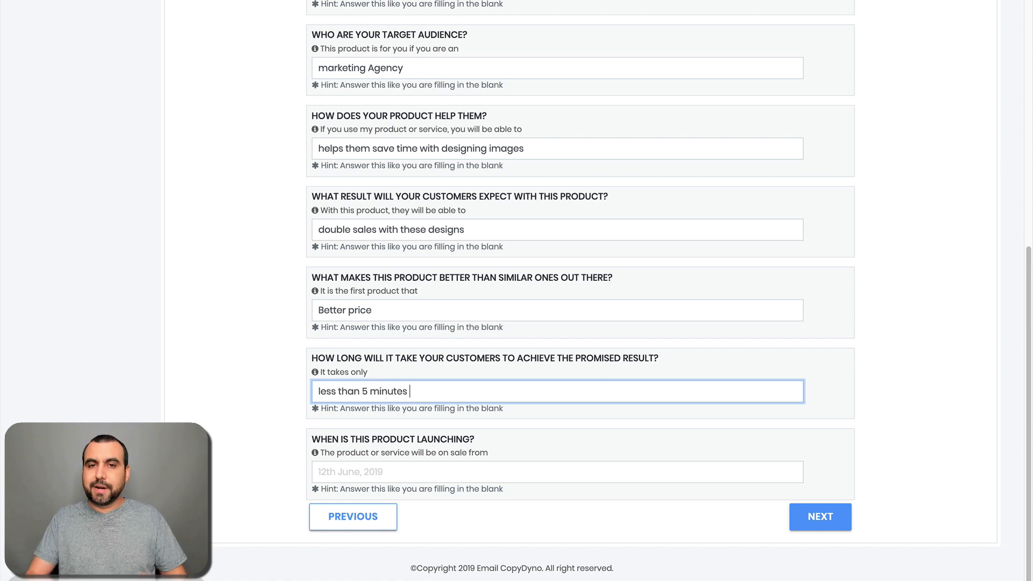
{"action": "left_click", "coordinate": [232, 400]}
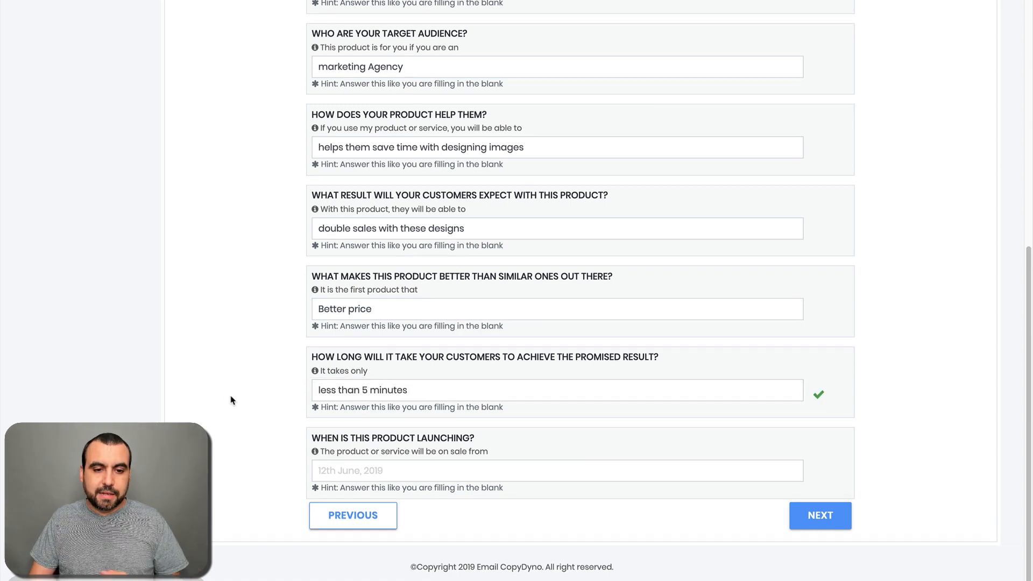
{"action": "left_click", "coordinate": [384, 471]}
{"action": "type", "text": "201"}
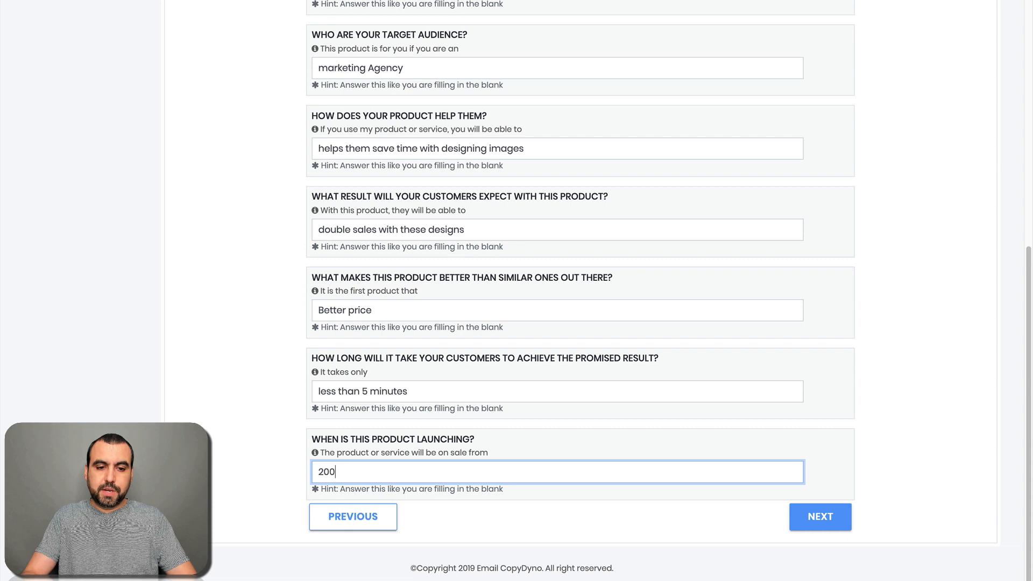
{"action": "type", "text": "0"}
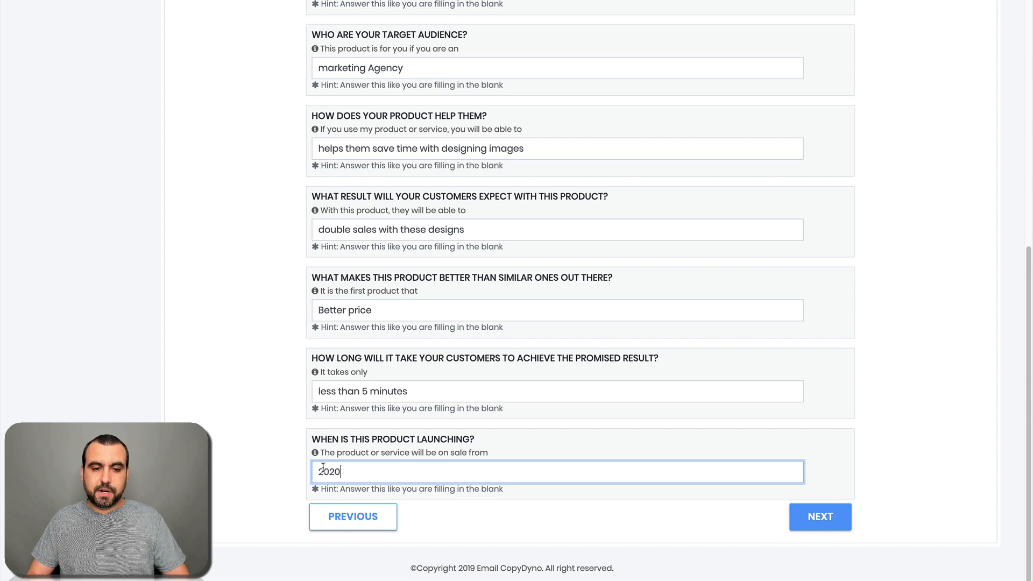
{"action": "type", "text": "year"}
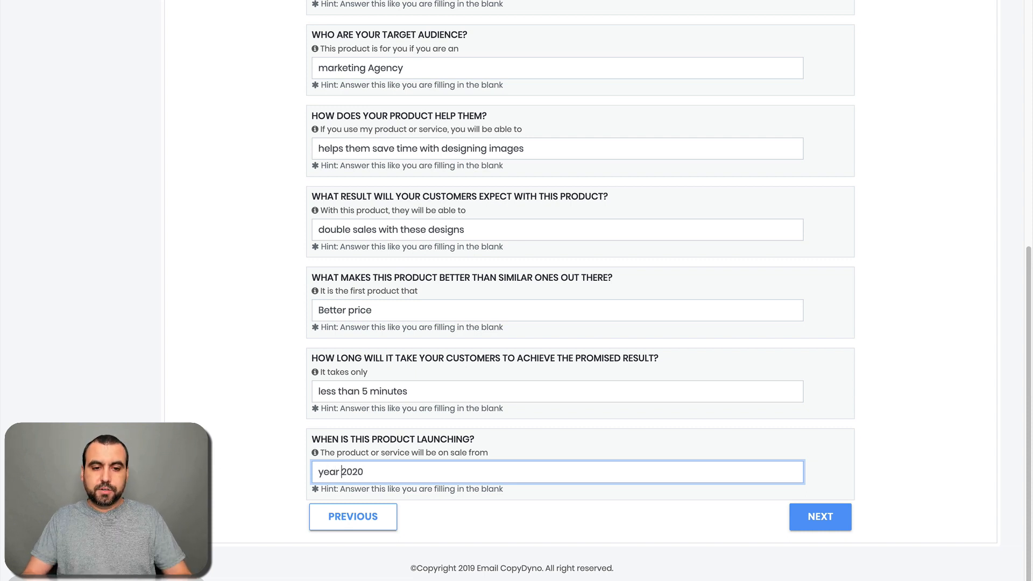
{"action": "left_click", "coordinate": [820, 517]}
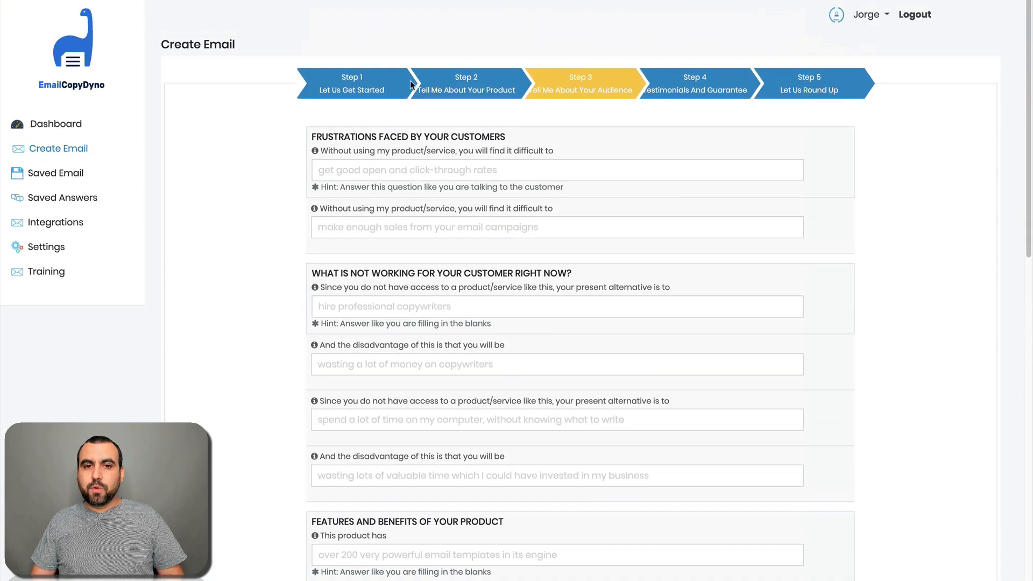
Step: Enter frustrations 'hard to design' and 'design on your own', correcting 'disign' to 'design'
{"action": "left_click", "coordinate": [458, 170]}
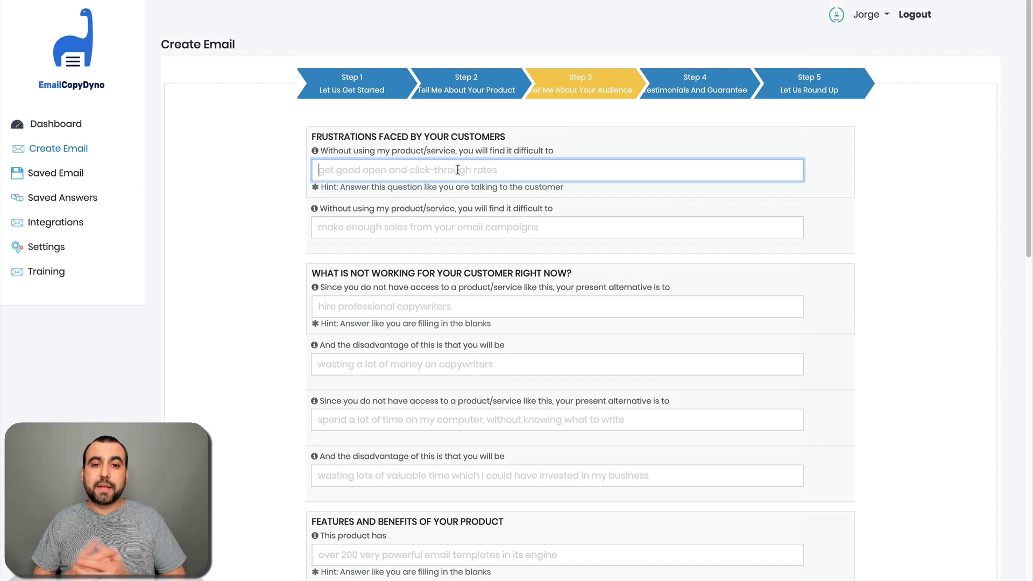
{"action": "type", "text": "hard to design"}
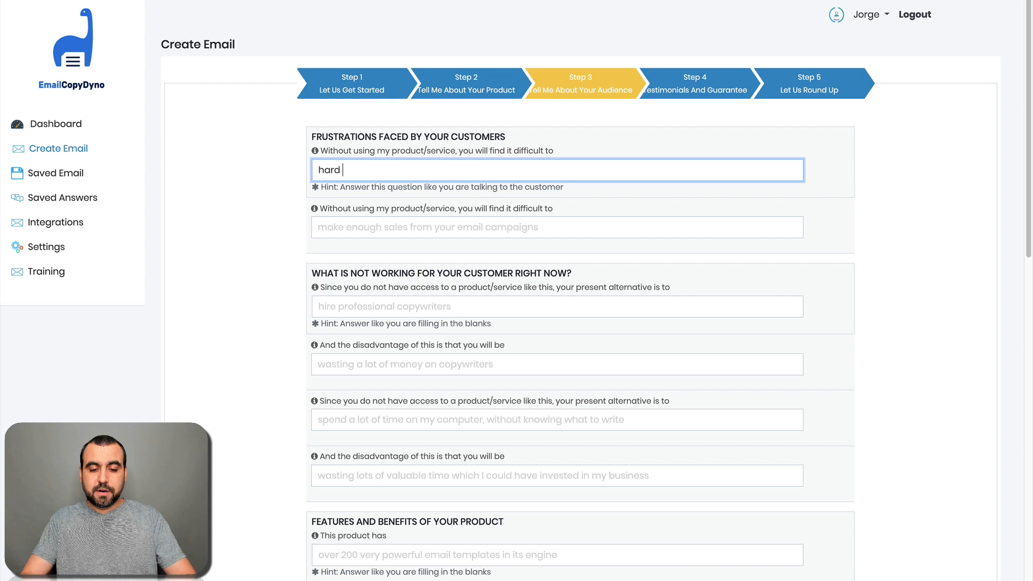
{"action": "left_click", "coordinate": [393, 227]}
{"action": "left_click", "coordinate": [240, 266]}
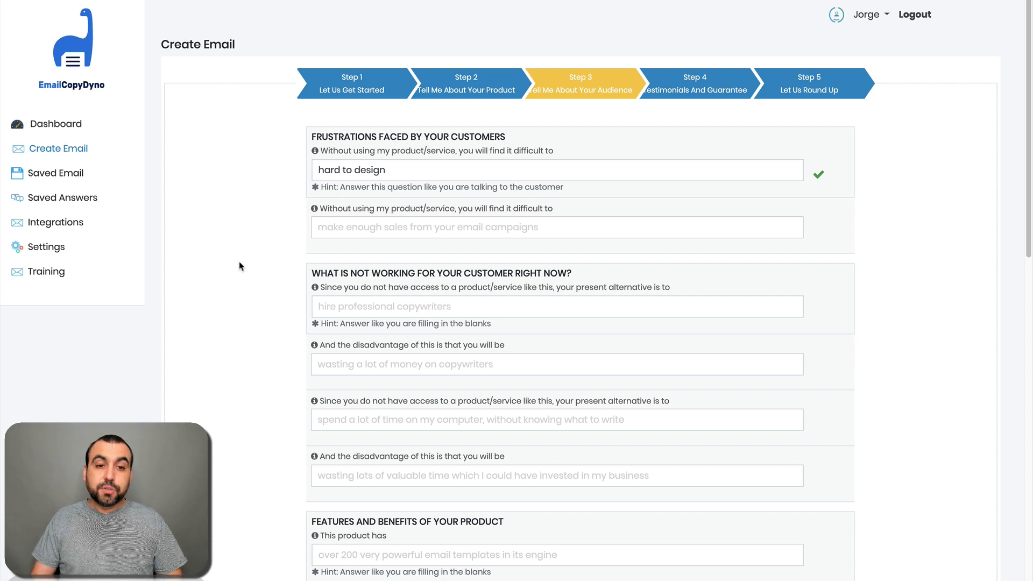
{"action": "left_click", "coordinate": [365, 223]}
{"action": "type", "text": "di"}
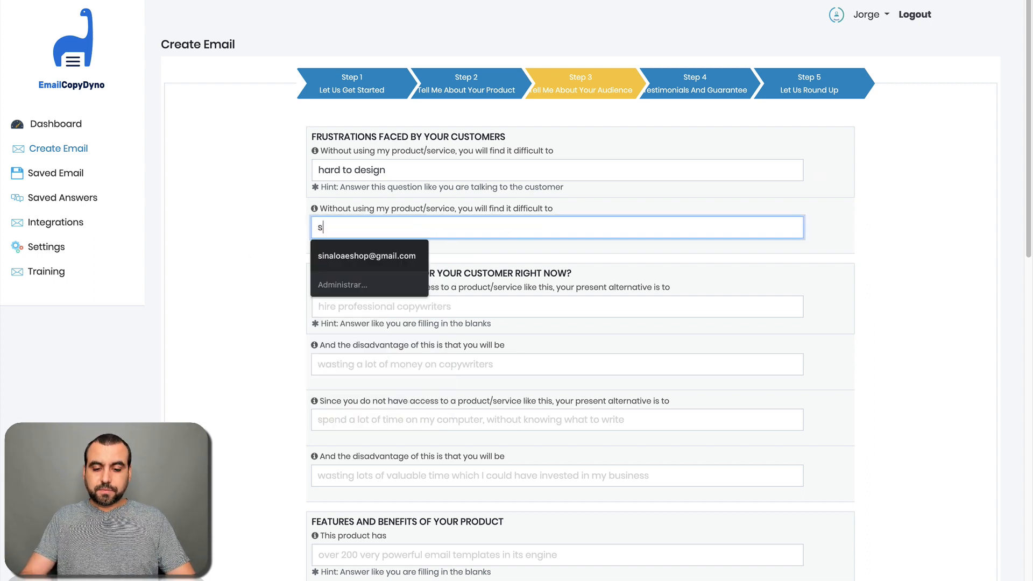
{"action": "type", "text": "gita"}
{"action": "key", "text": "BackSpace"}
{"action": "key", "text": "BackSpace"}
{"action": "key", "text": "BackSpace"}
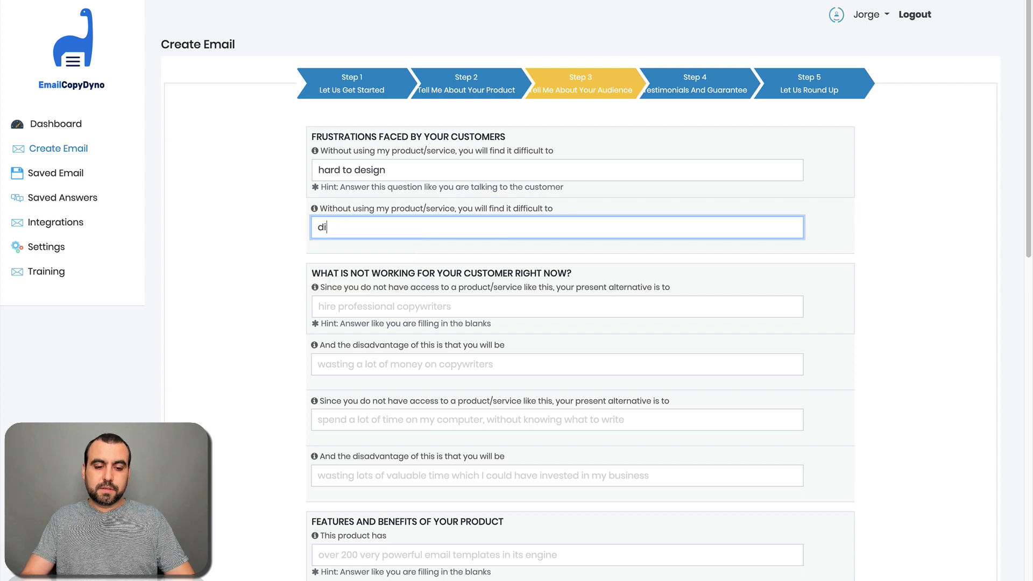
{"action": "type", "text": "sifgn an"}
{"action": "key", "text": "BackSpace"}
{"action": "key", "text": "BackSpace"}
{"action": "key", "text": "BackSpace"}
{"action": "key", "text": "BackSpace"}
{"action": "key", "text": "BackSpace"}
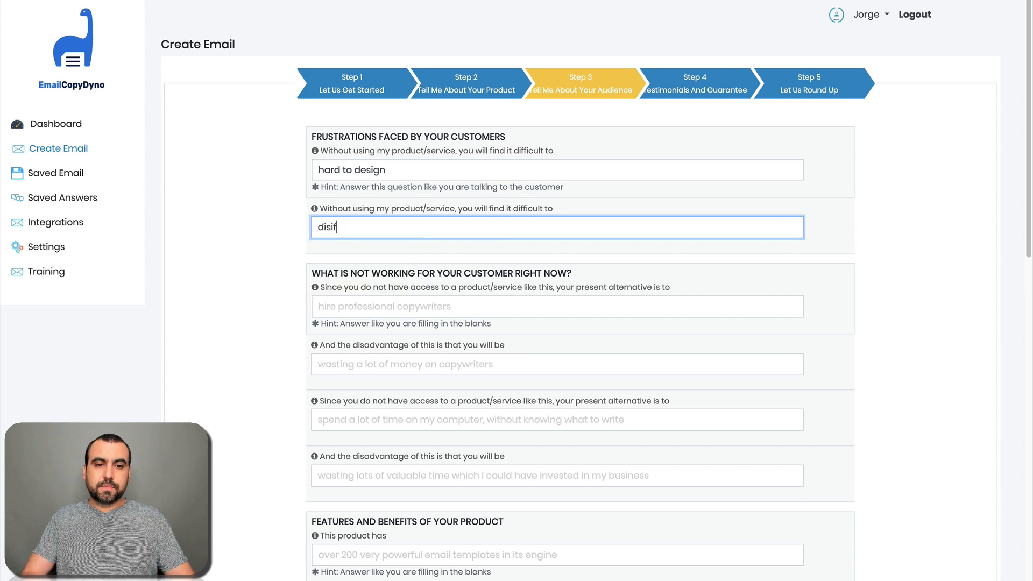
{"action": "type", "text": "gn on you"}
{"action": "type", "text": "r own"}
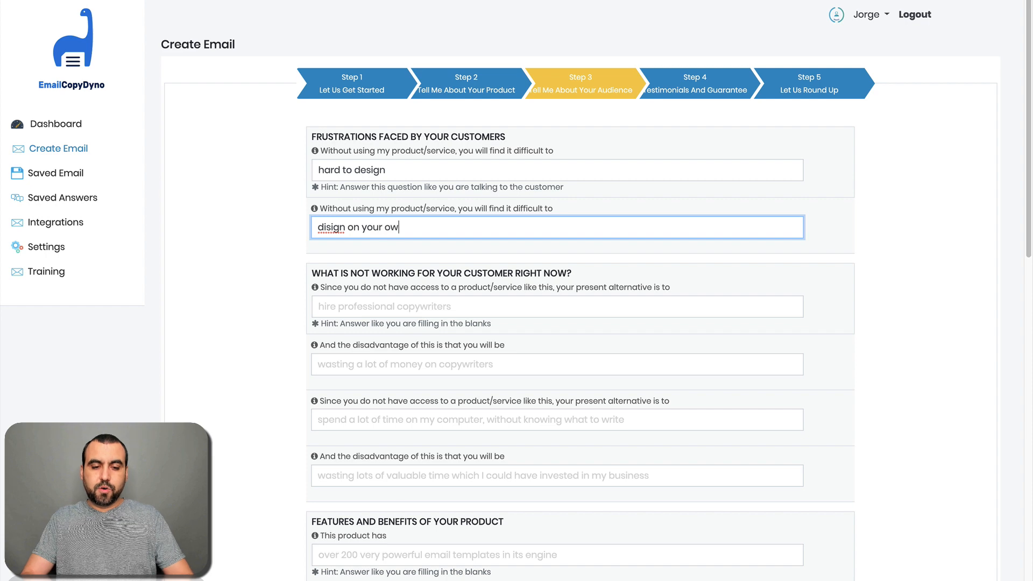
{"action": "right_click", "coordinate": [326, 228]}
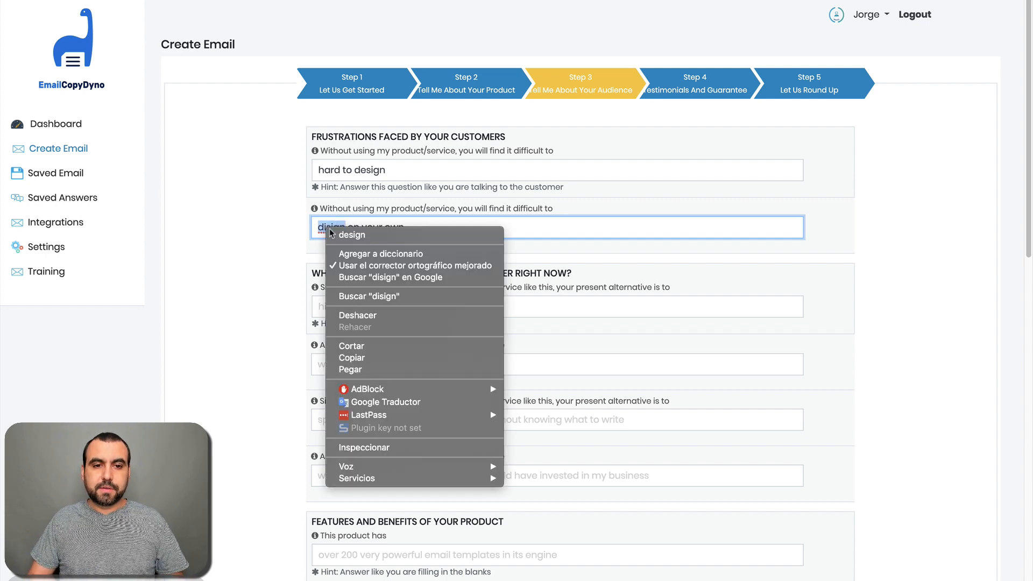
{"action": "left_click", "coordinate": [345, 232]}
{"action": "left_click", "coordinate": [285, 306]}
Step: Enter the first present alternative 'hire designers' with disadvantage 'have better designs'
{"action": "scroll", "coordinate": [293, 380], "scroll_direction": "down", "scroll_amount": 2}
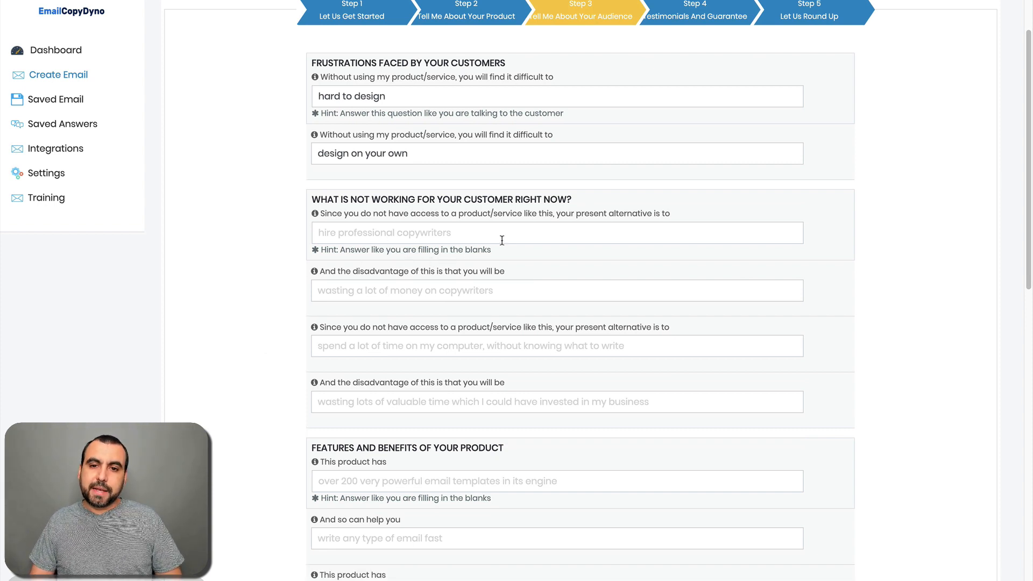
{"action": "left_click", "coordinate": [467, 233]}
{"action": "type", "text": "hire des"}
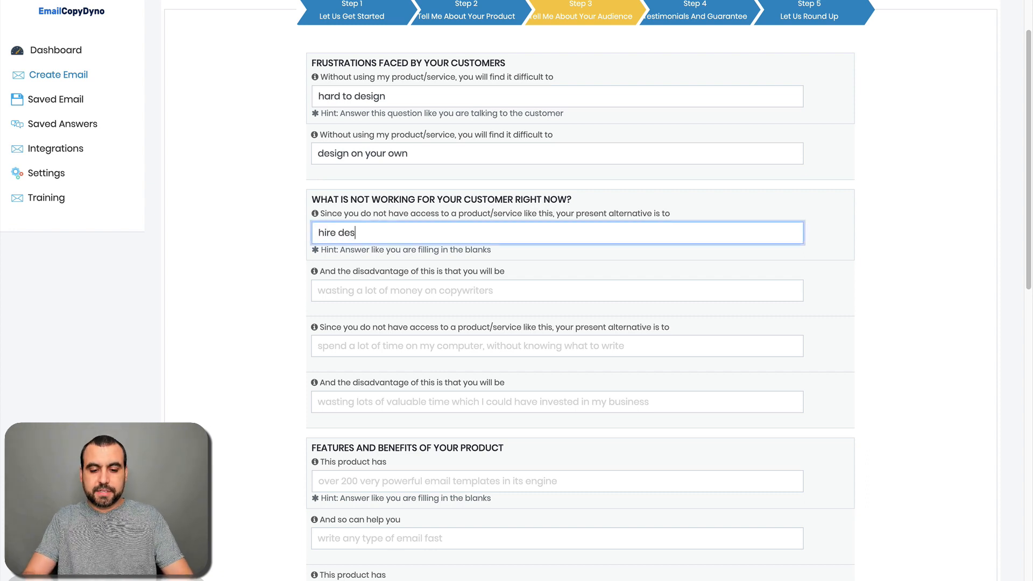
{"action": "type", "text": "igners"}
{"action": "left_click", "coordinate": [300, 302]}
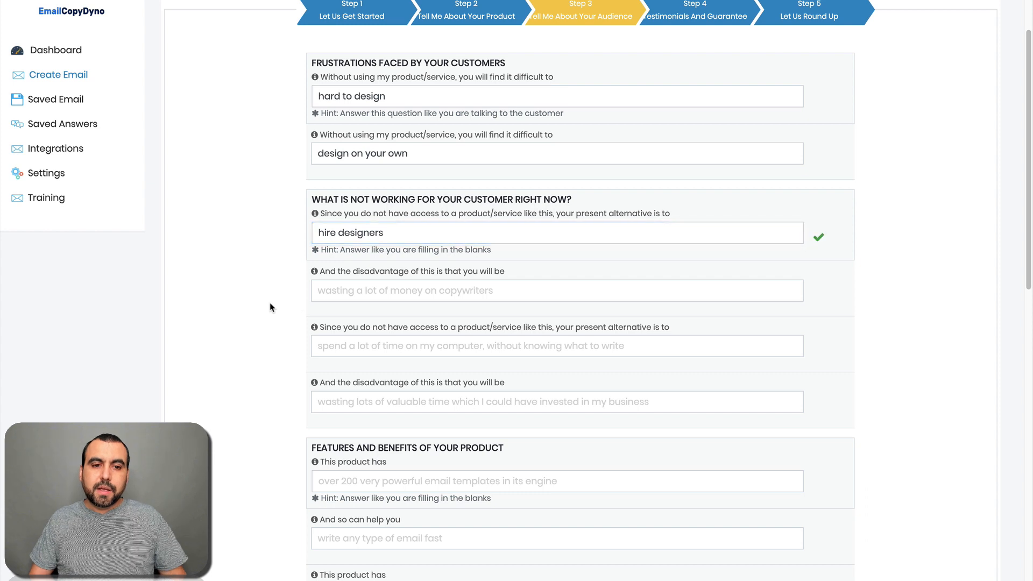
{"action": "left_click", "coordinate": [387, 291]}
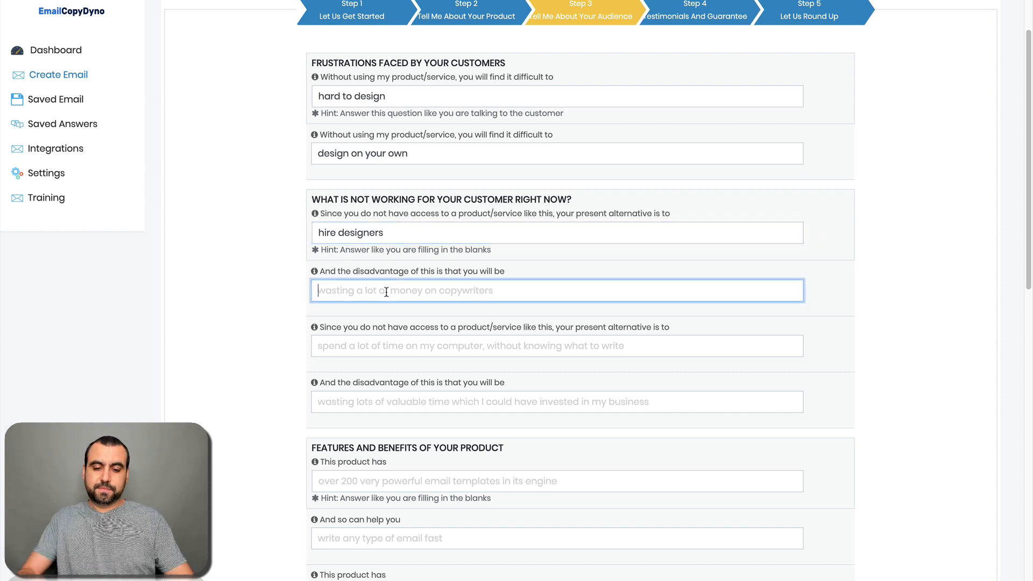
{"action": "type", "text": "have bett"}
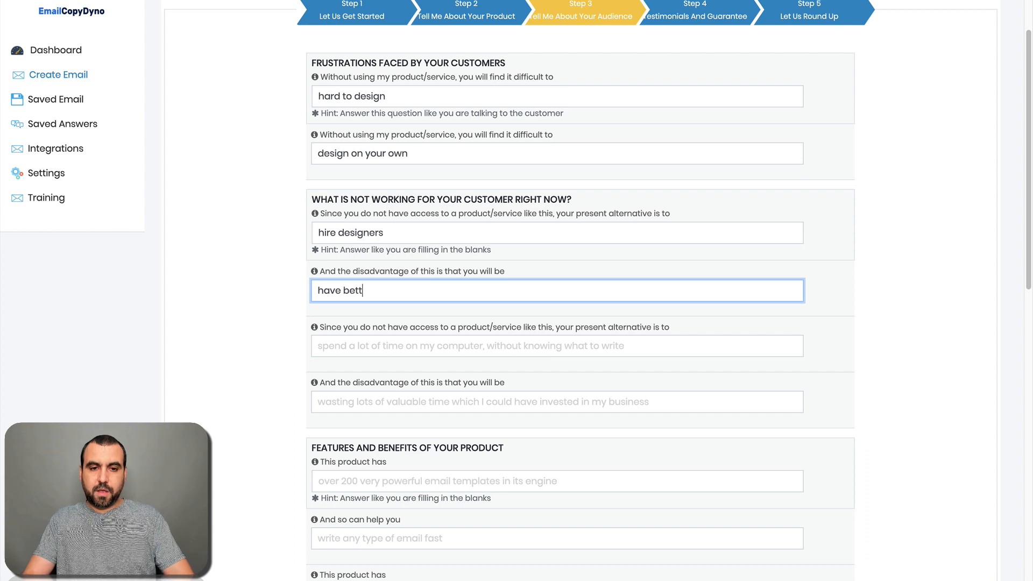
{"action": "type", "text": "er designs"}
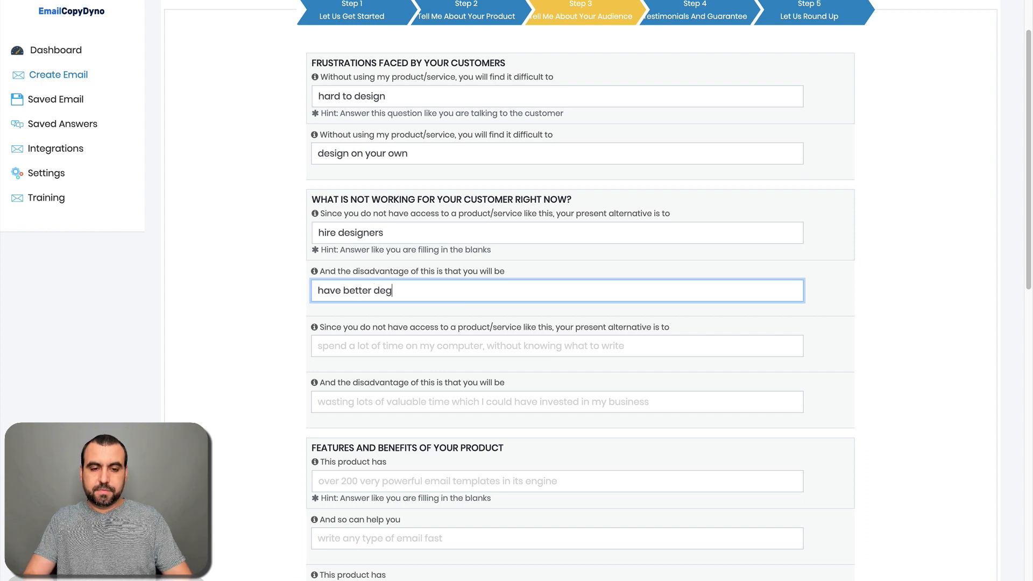
Step: Enter the second alternative 'spend a lot of time designing' with disadvantage 'waist time and money'
{"action": "scroll", "coordinate": [336, 377], "scroll_direction": "down", "scroll_amount": 2}
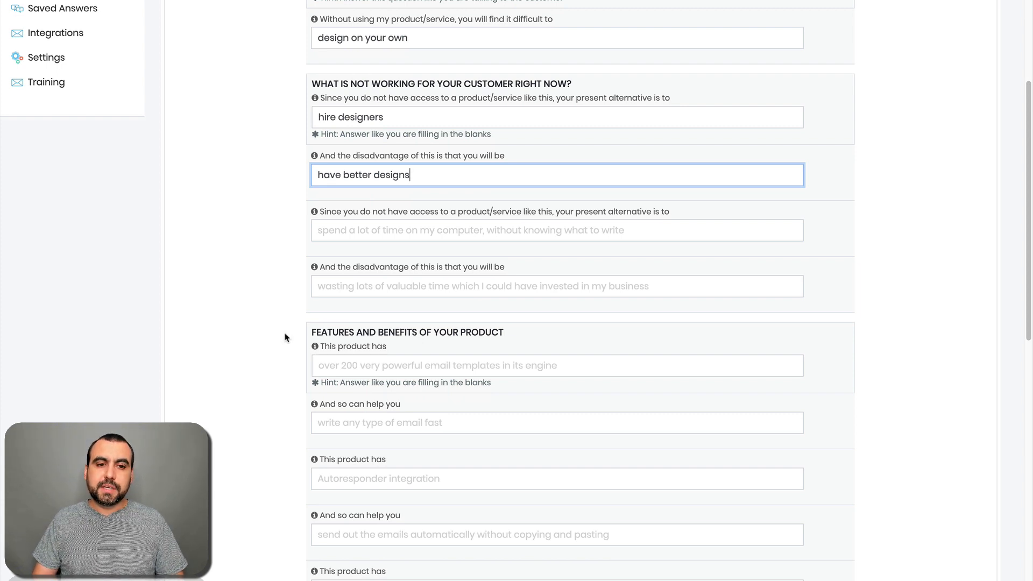
{"action": "left_click", "coordinate": [378, 231]}
{"action": "type", "text": "spe"}
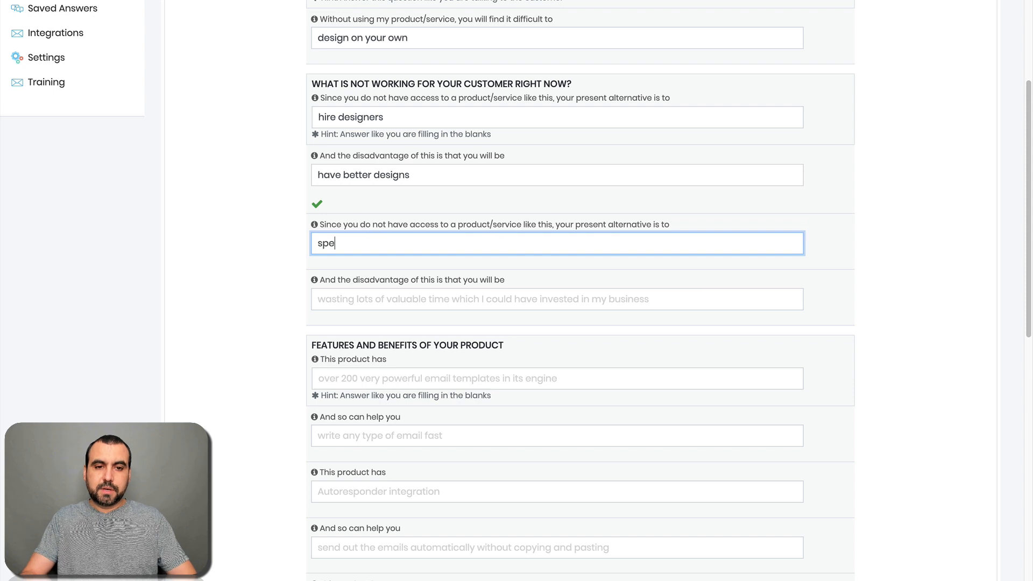
{"action": "type", "text": "nd a lot of time "}
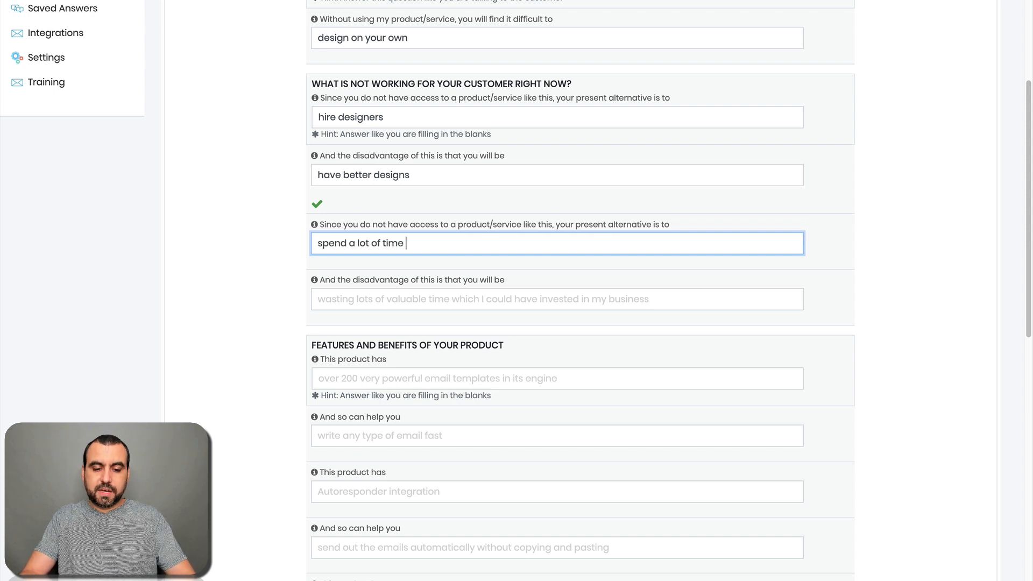
{"action": "type", "text": "designing"}
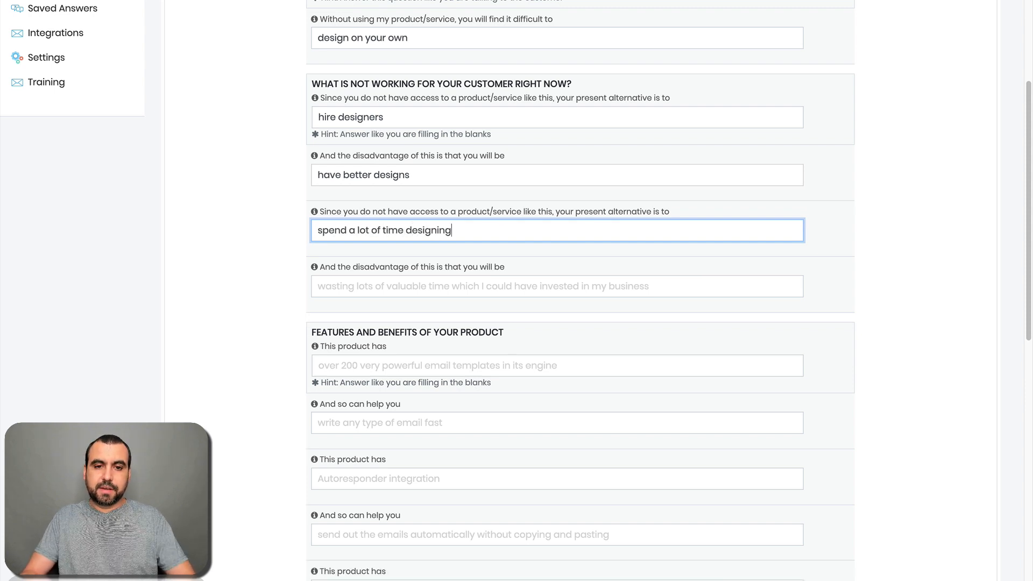
{"action": "left_click", "coordinate": [295, 302]}
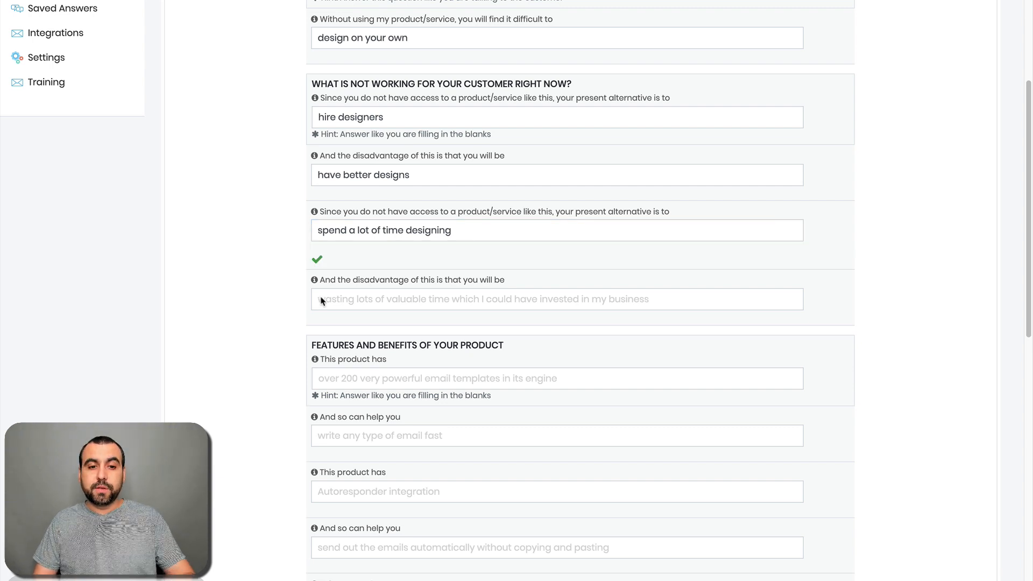
{"action": "left_click", "coordinate": [354, 287]}
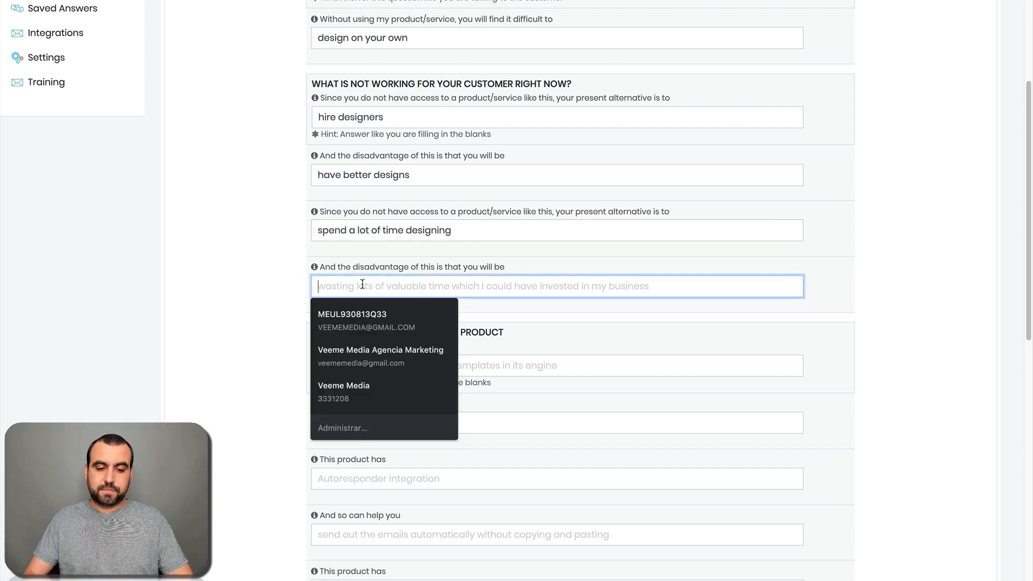
{"action": "type", "text": "waist time and money"}
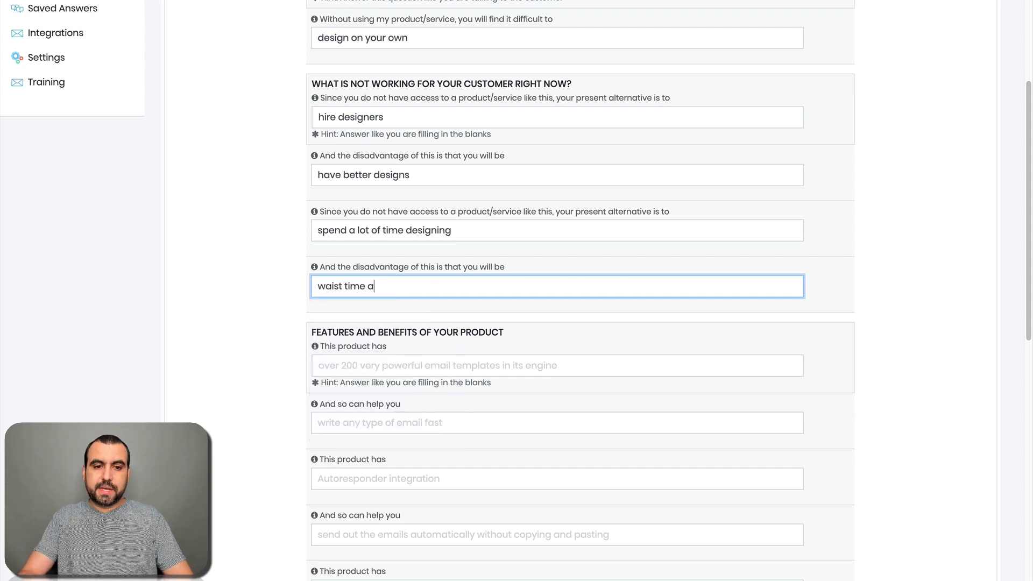
Step: Enter feature 'so over 10000 designs' with benefit 'decide what design you want to use'
{"action": "left_click", "coordinate": [266, 364]}
{"action": "scroll", "coordinate": [266, 366], "scroll_direction": "down", "scroll_amount": 4}
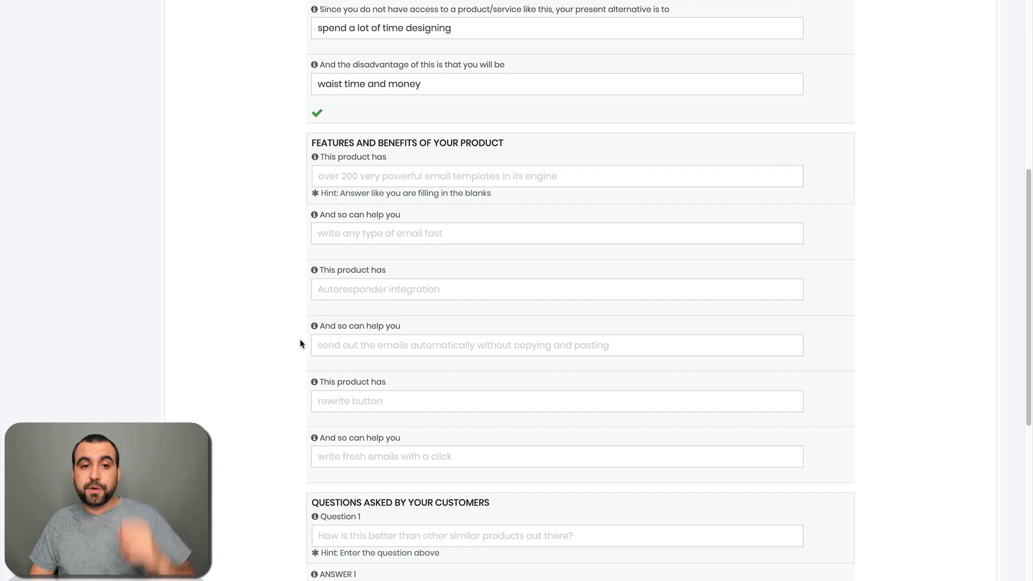
{"action": "left_click", "coordinate": [349, 168]}
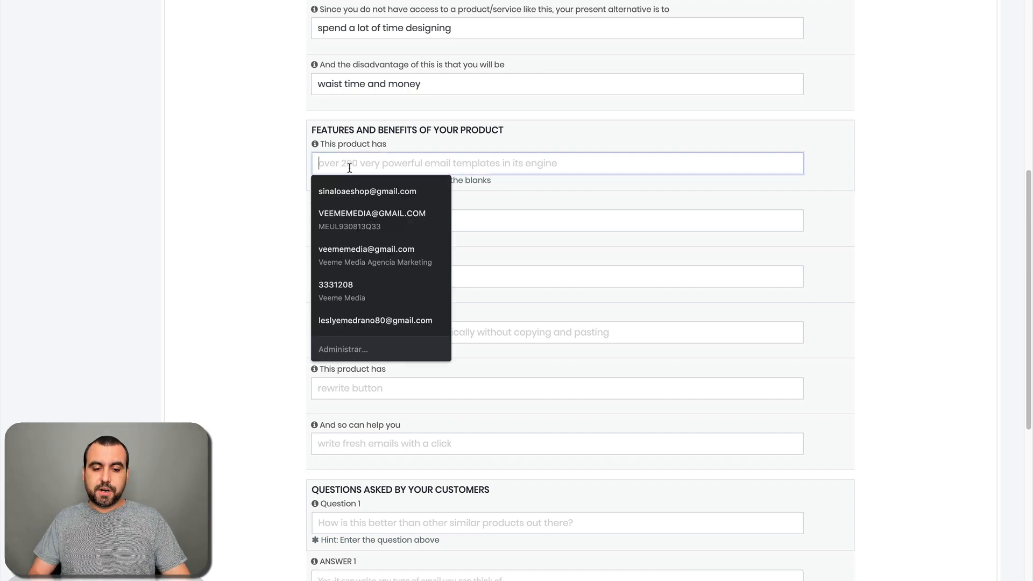
{"action": "type", "text": "so over "}
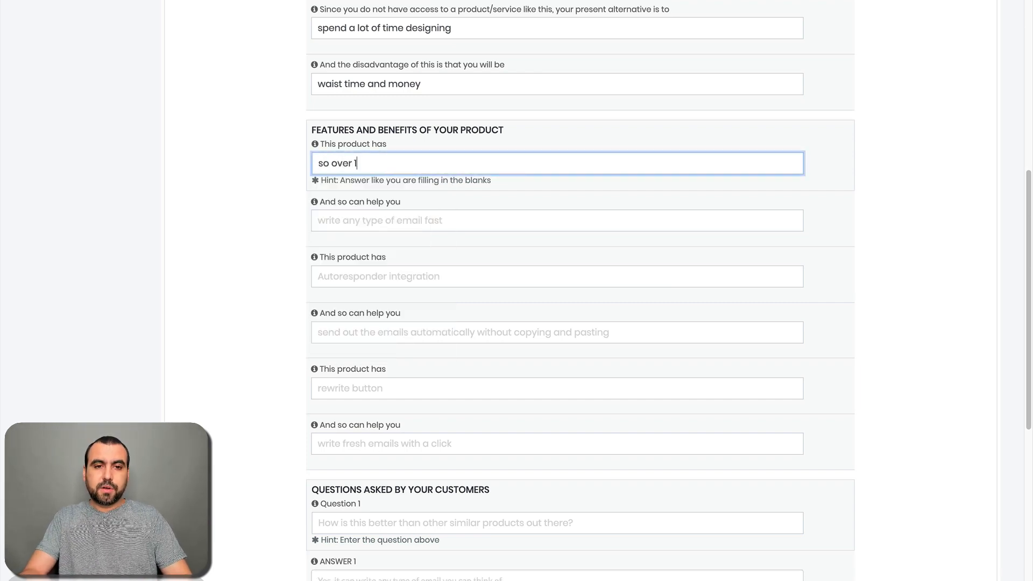
{"action": "type", "text": "10000 designs"}
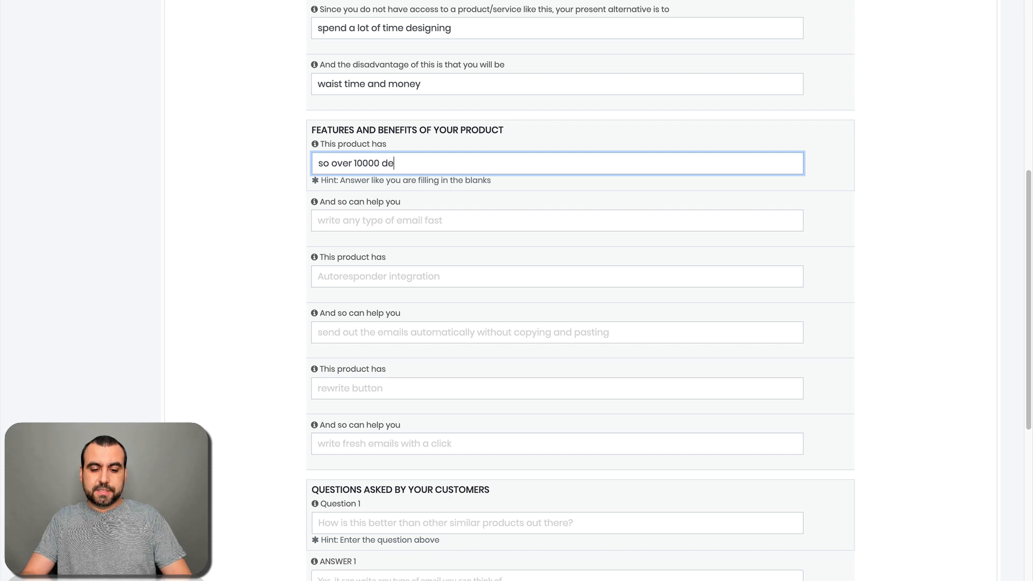
{"action": "left_click", "coordinate": [371, 220]}
{"action": "type", "text": "deside"}
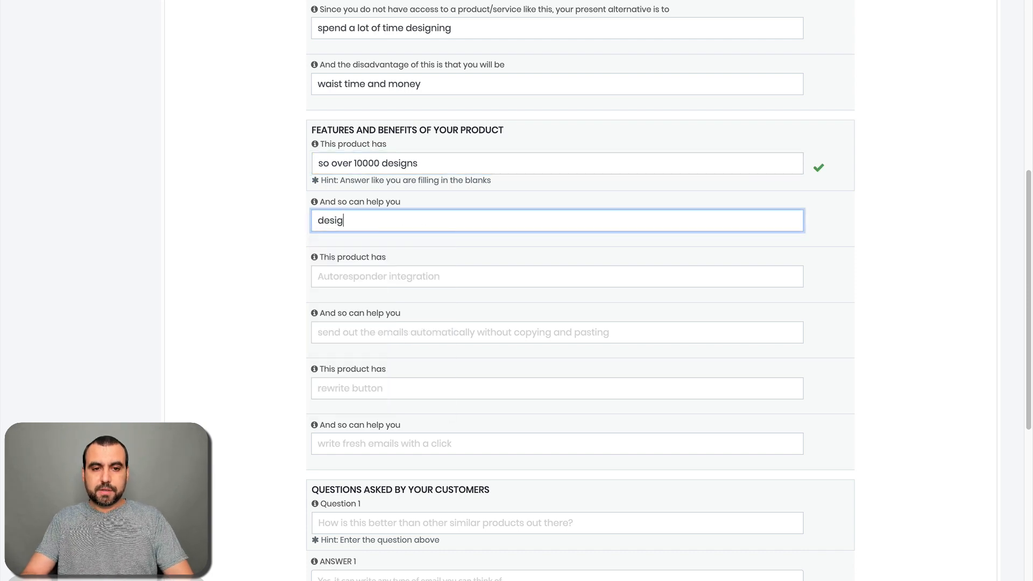
{"action": "key", "text": "BackSpace"}
{"action": "key", "text": "BackSpace"}
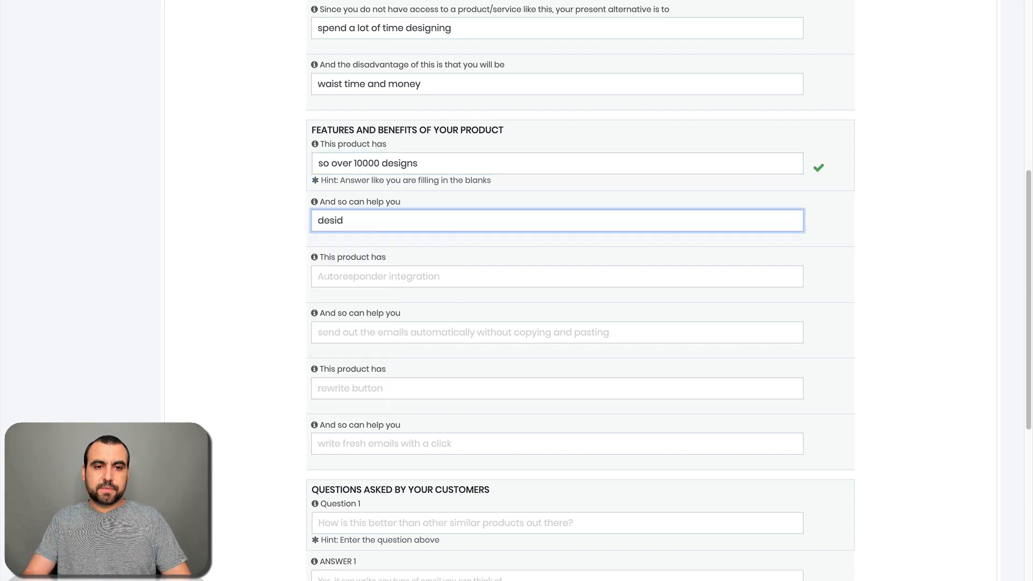
{"action": "type", "text": "e what des"}
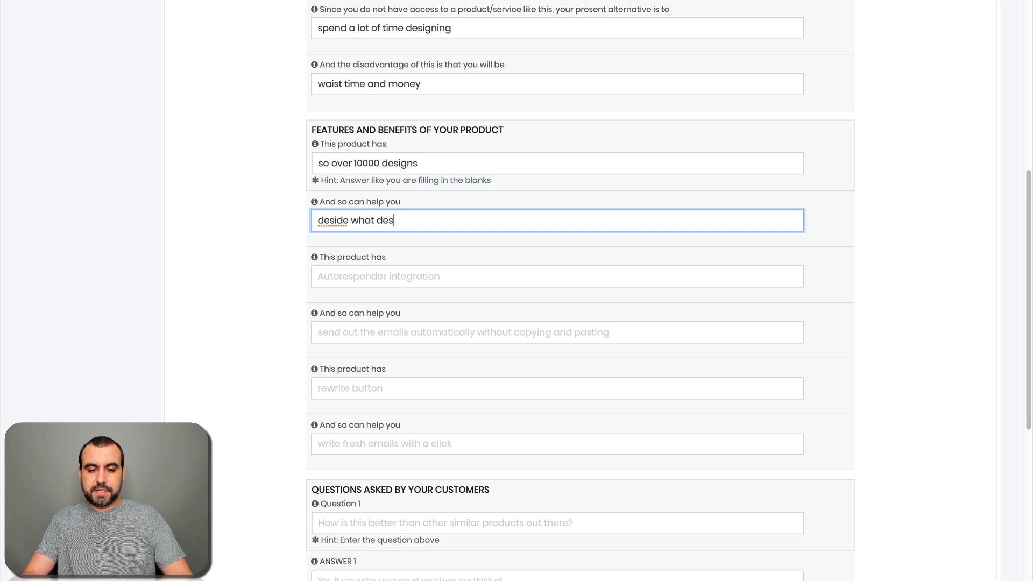
{"action": "type", "text": "ign you want to use"}
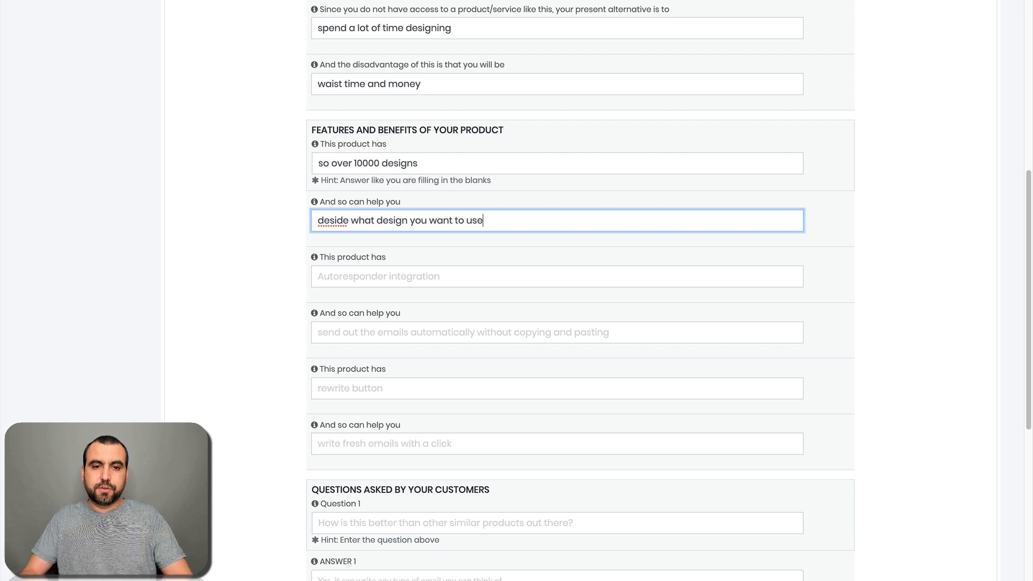
{"action": "right_click", "coordinate": [334, 221]}
{"action": "left_click", "coordinate": [366, 223]}
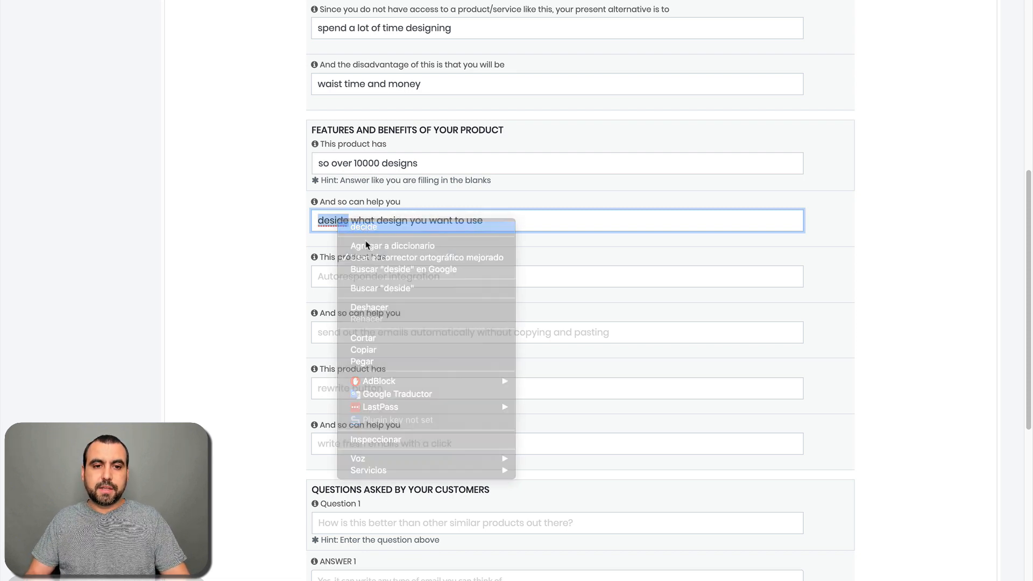
Step: Enter feature 'easy builder' with benefit 'achieve better images', fixing the spelling
{"action": "left_click", "coordinate": [379, 273]}
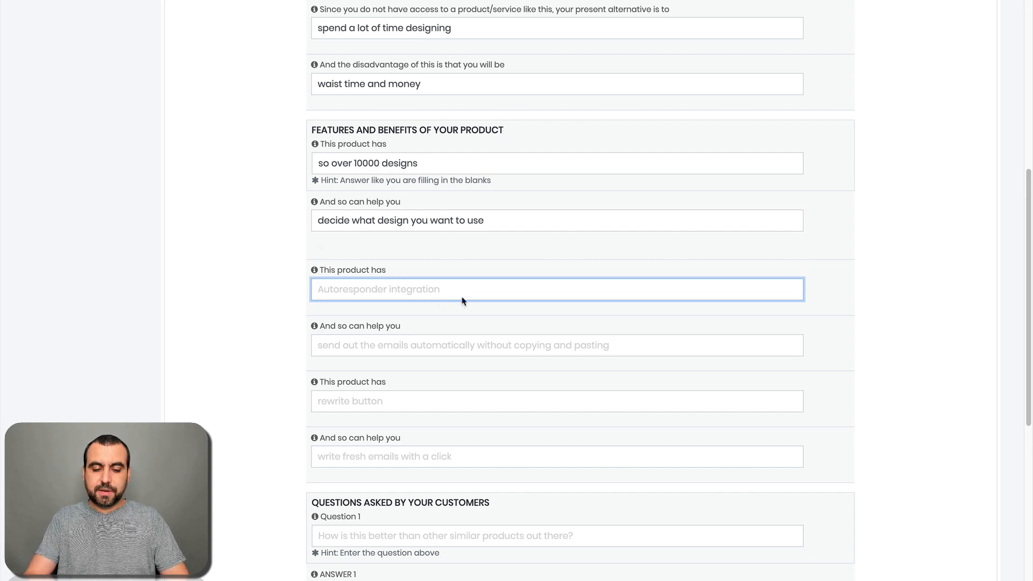
{"action": "type", "text": "easy builder"}
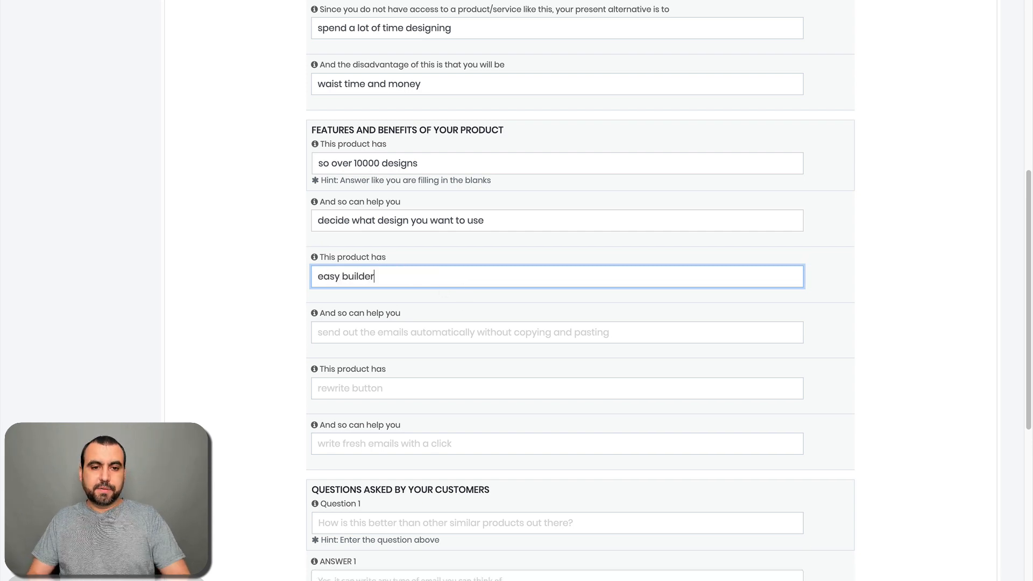
{"action": "scroll", "coordinate": [450, 300], "scroll_direction": "down", "scroll_amount": 2}
{"action": "scroll", "coordinate": [396, 254], "scroll_direction": "down", "scroll_amount": 1}
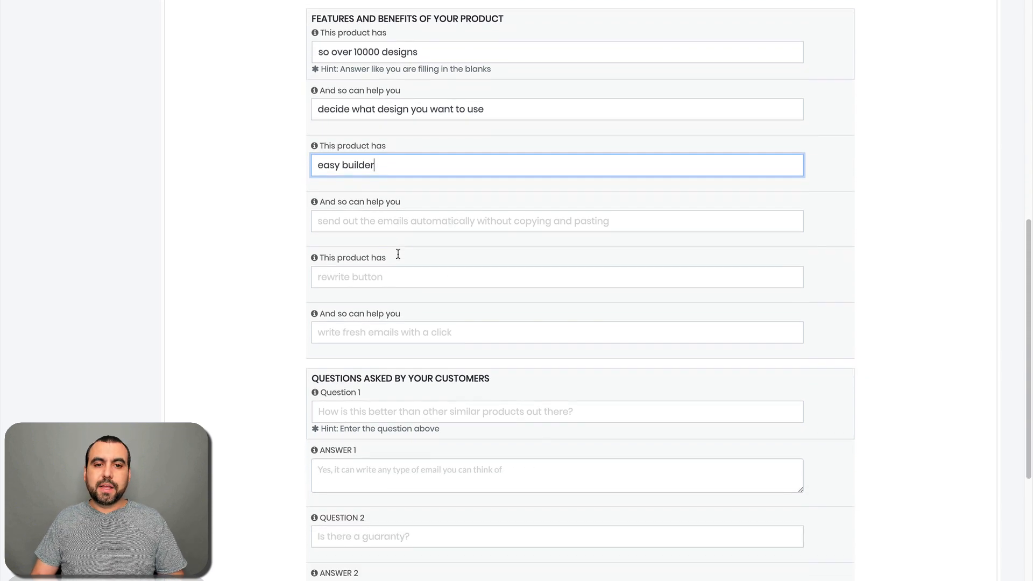
{"action": "left_click", "coordinate": [409, 221]}
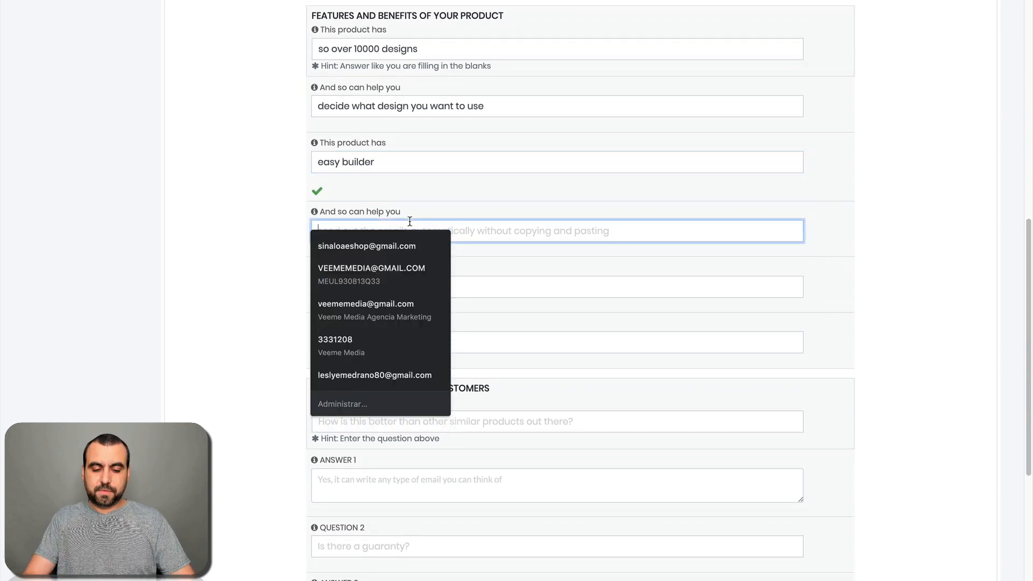
{"action": "type", "text": "achive be"}
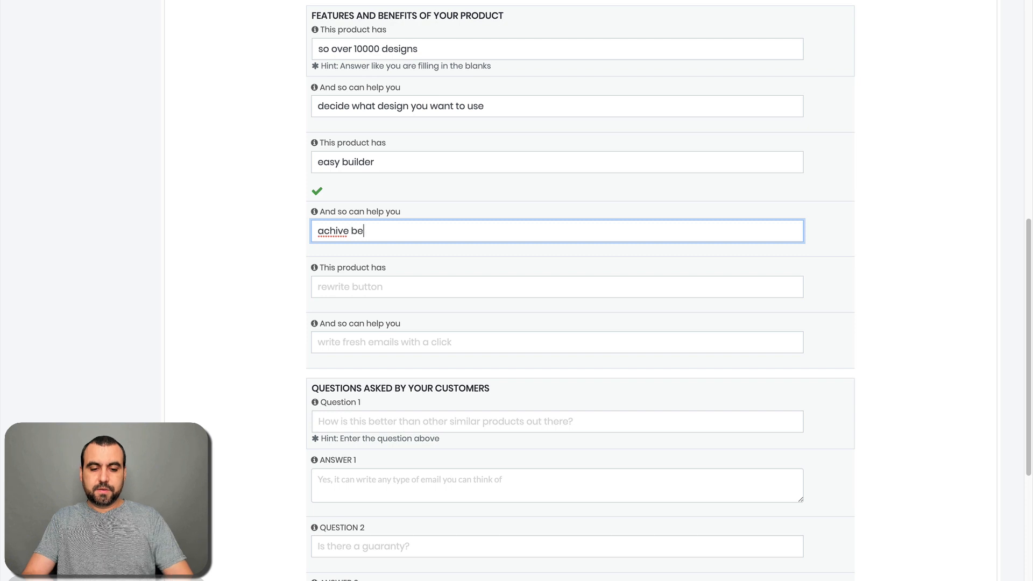
{"action": "type", "text": "tter images"}
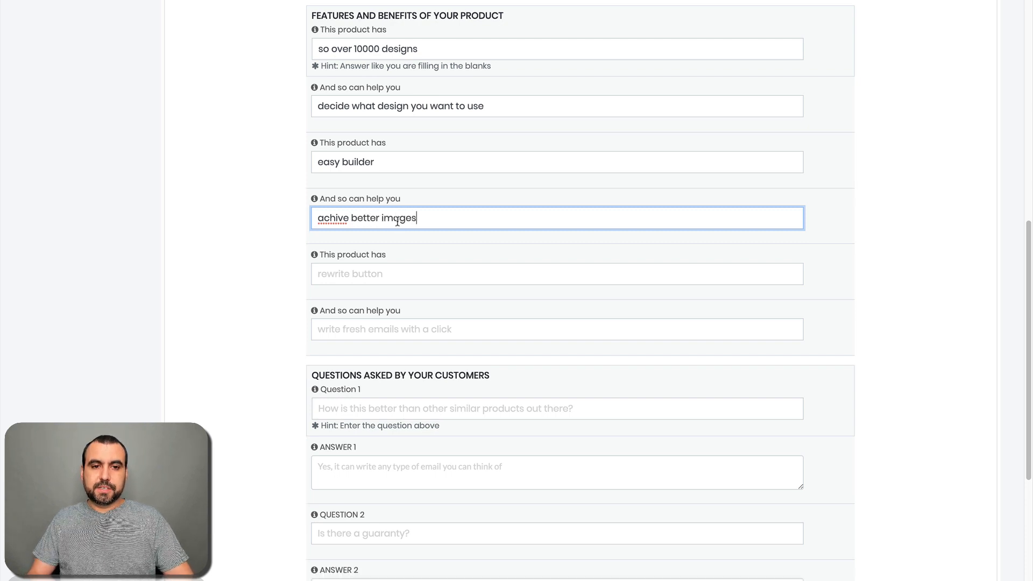
{"action": "right_click", "coordinate": [337, 215]}
{"action": "left_click", "coordinate": [366, 224]}
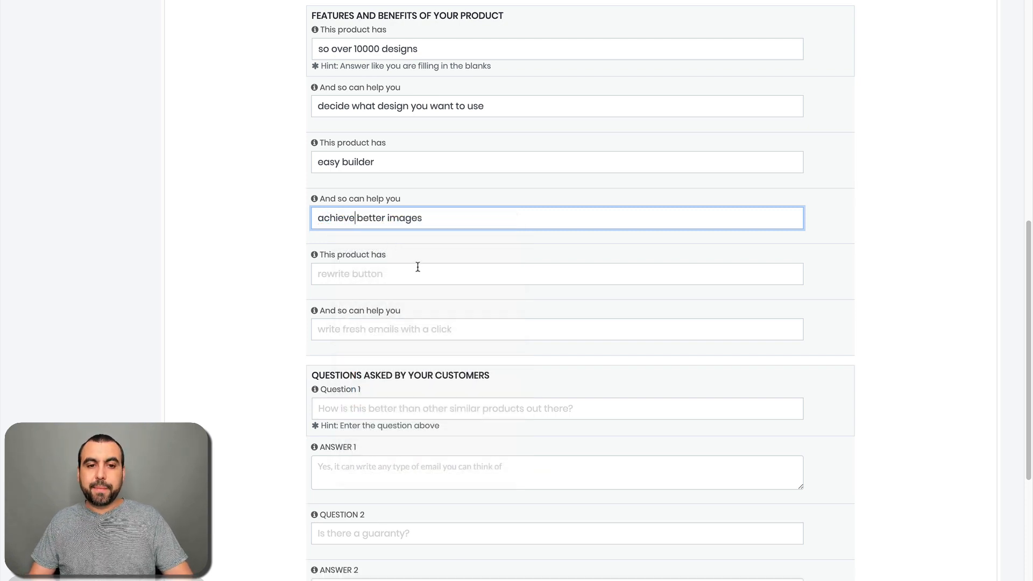
{"action": "left_click", "coordinate": [418, 267]}
{"action": "left_click", "coordinate": [280, 290]}
{"action": "scroll", "coordinate": [280, 291], "scroll_direction": "down", "scroll_amount": 2}
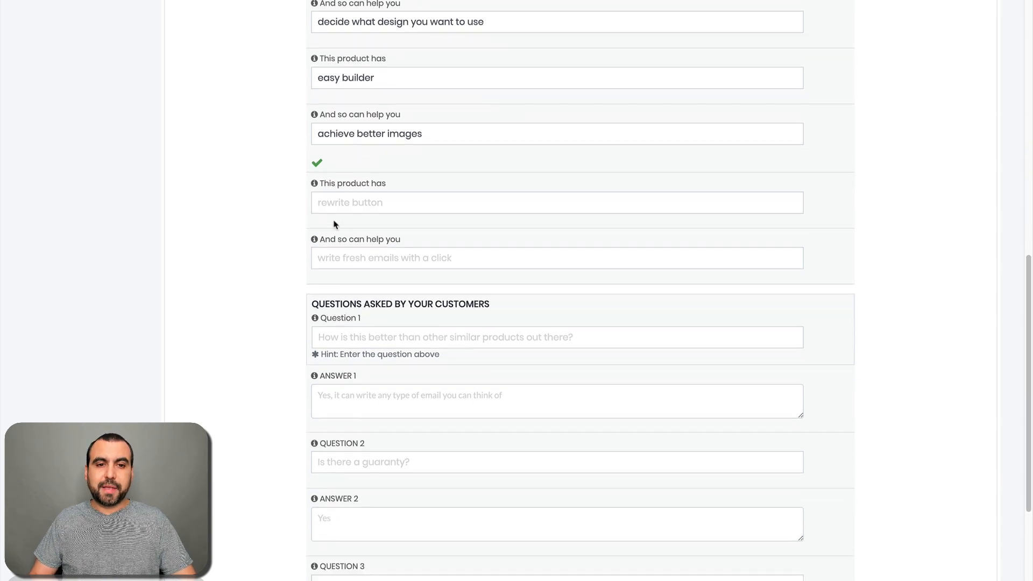
Step: Enter feature 'better features' with benefit 'make better designs'
{"action": "left_click", "coordinate": [371, 204]}
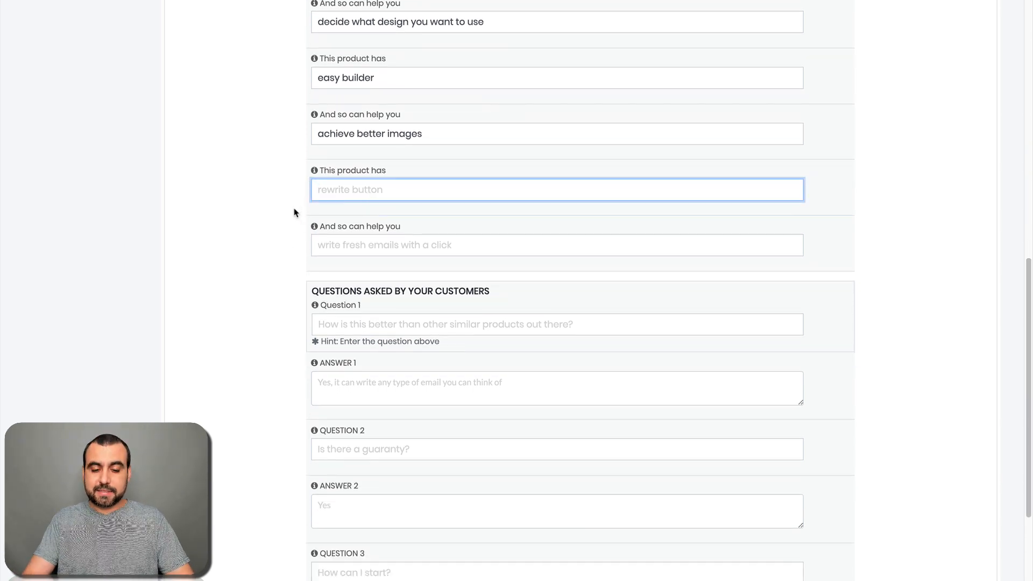
{"action": "type", "text": "better features"}
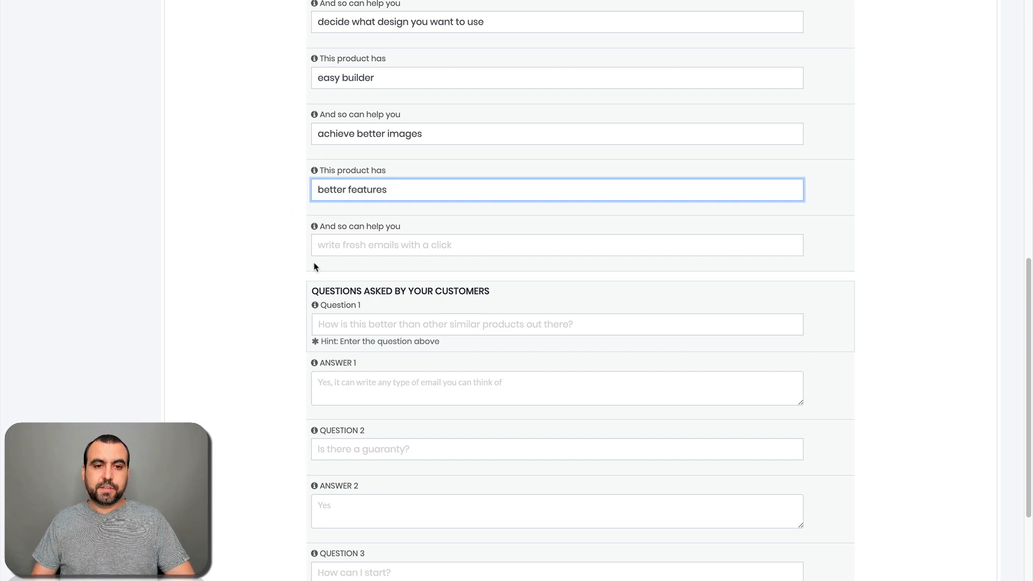
{"action": "left_click", "coordinate": [353, 250]}
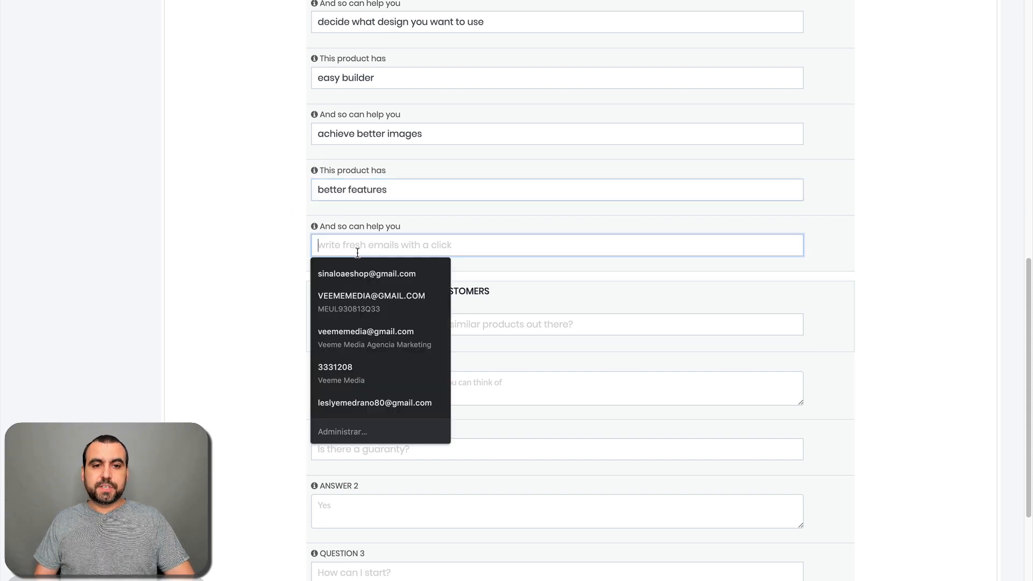
{"action": "left_click", "coordinate": [395, 249]}
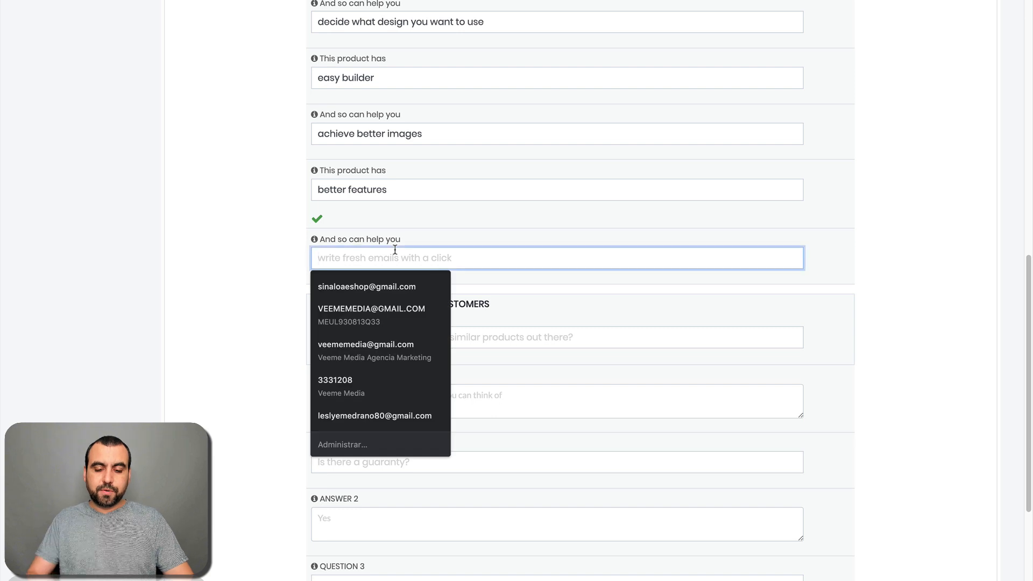
{"action": "type", "text": "make better designs"}
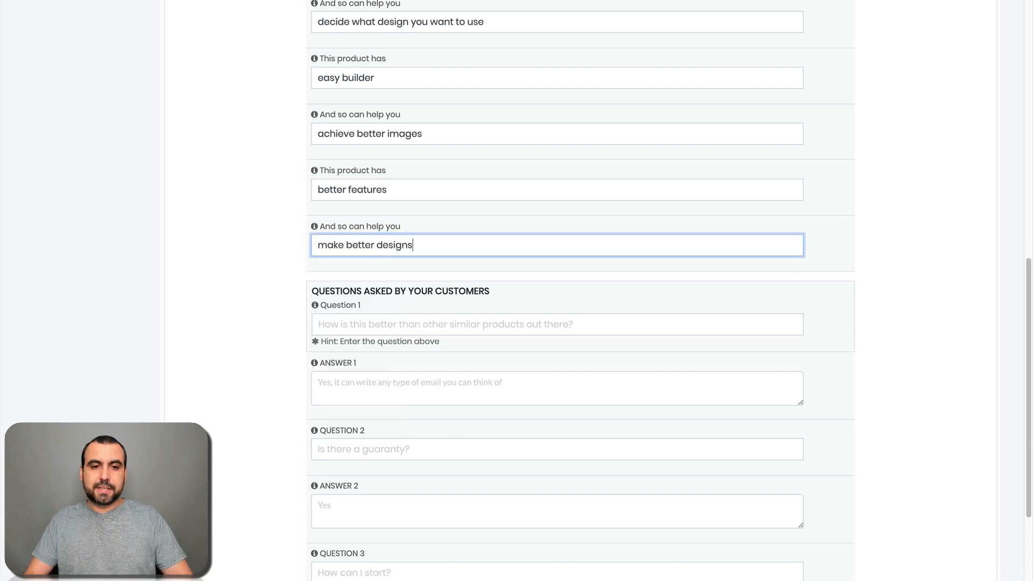
{"action": "scroll", "coordinate": [372, 272], "scroll_direction": "down", "scroll_amount": 3}
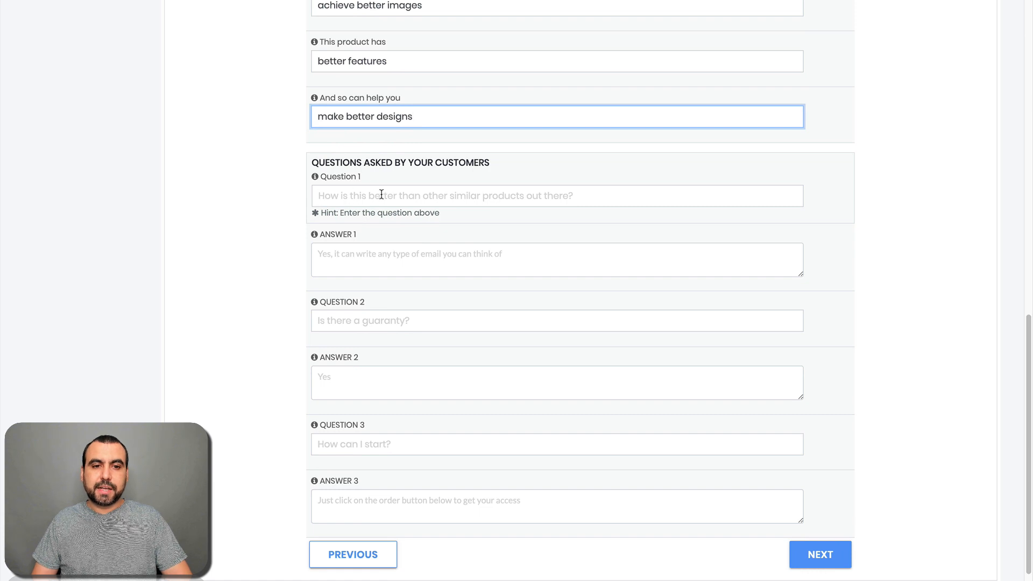
Step: Answer 'How much does it cost' with $100 and 'When can I buy it' with year 2020, then continue to Step 4
{"action": "left_click", "coordinate": [381, 195]}
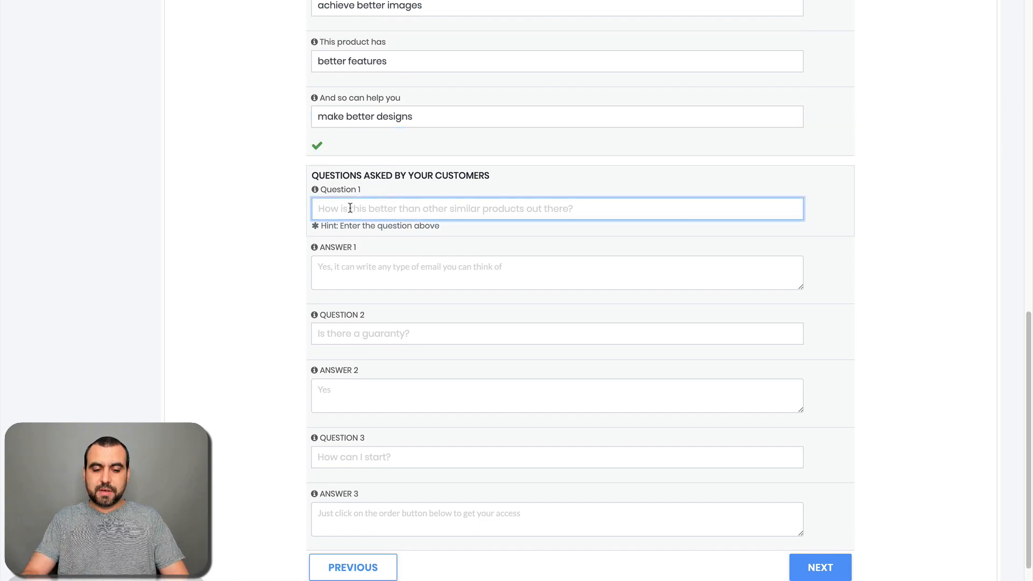
{"action": "type", "text": "How much"}
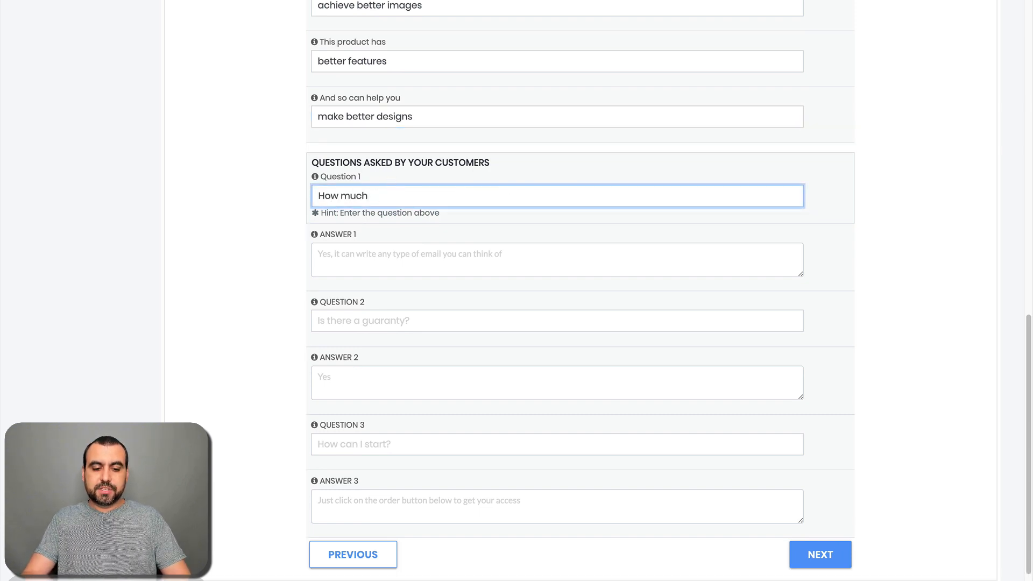
{"action": "type", "text": " does it cost?"}
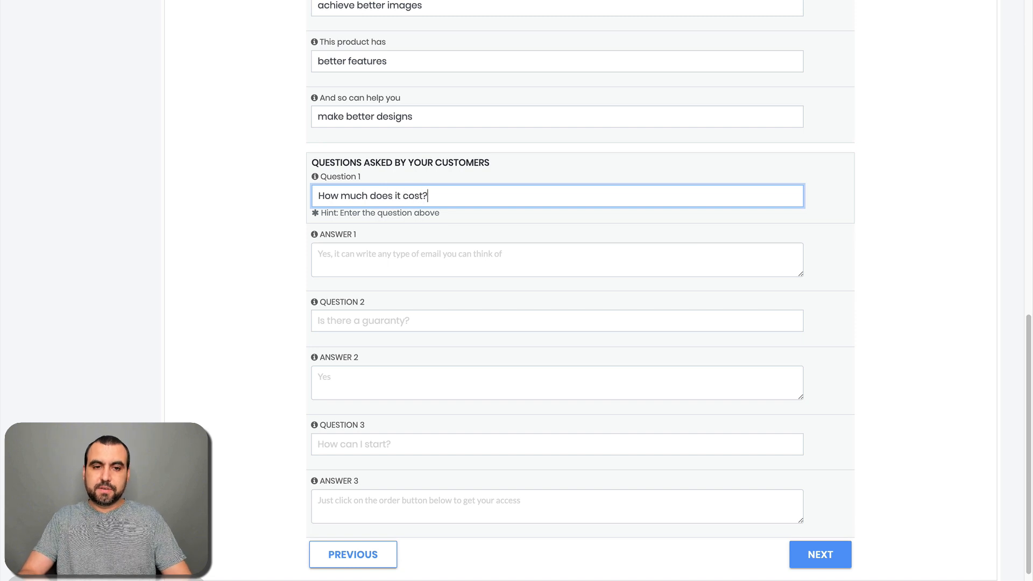
{"action": "left_click", "coordinate": [357, 261]}
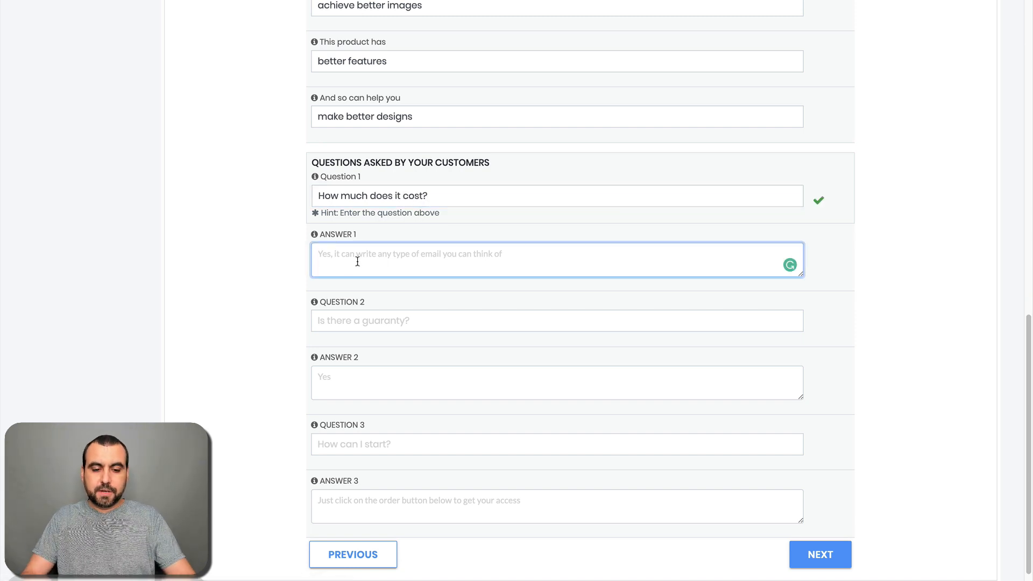
{"action": "type", "text": "$100"}
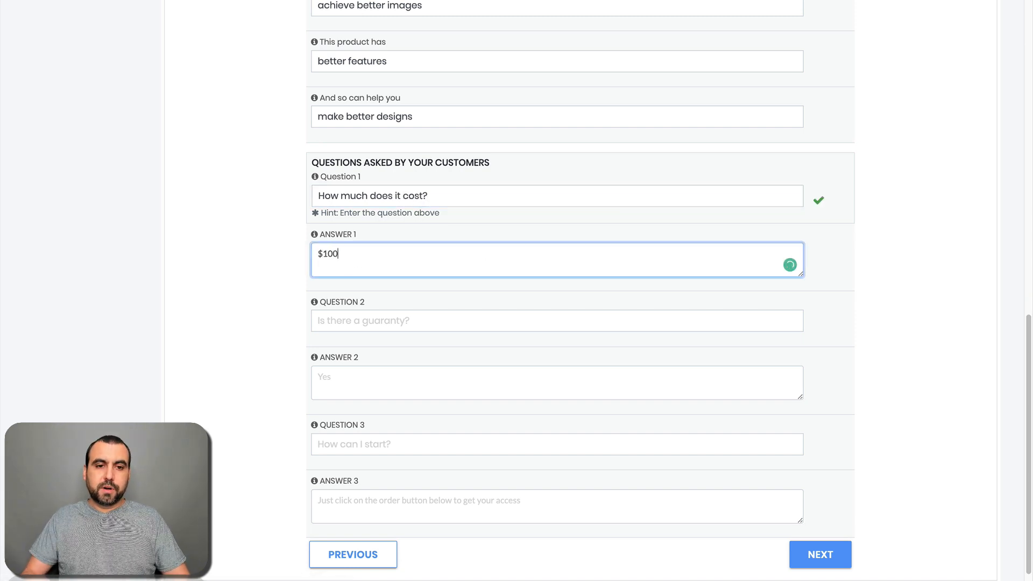
{"action": "left_click", "coordinate": [347, 325]}
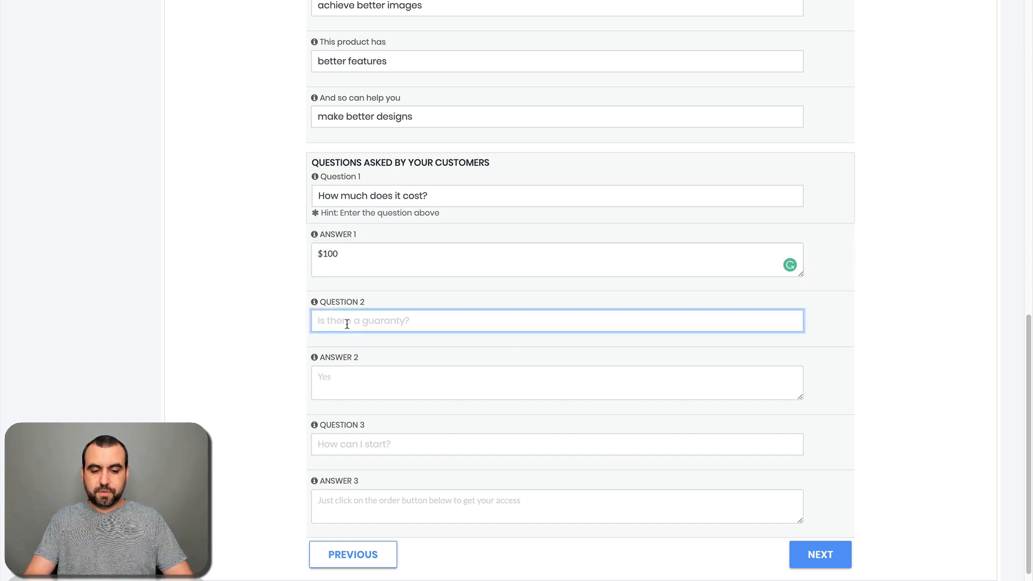
{"action": "type", "text": "When can I "}
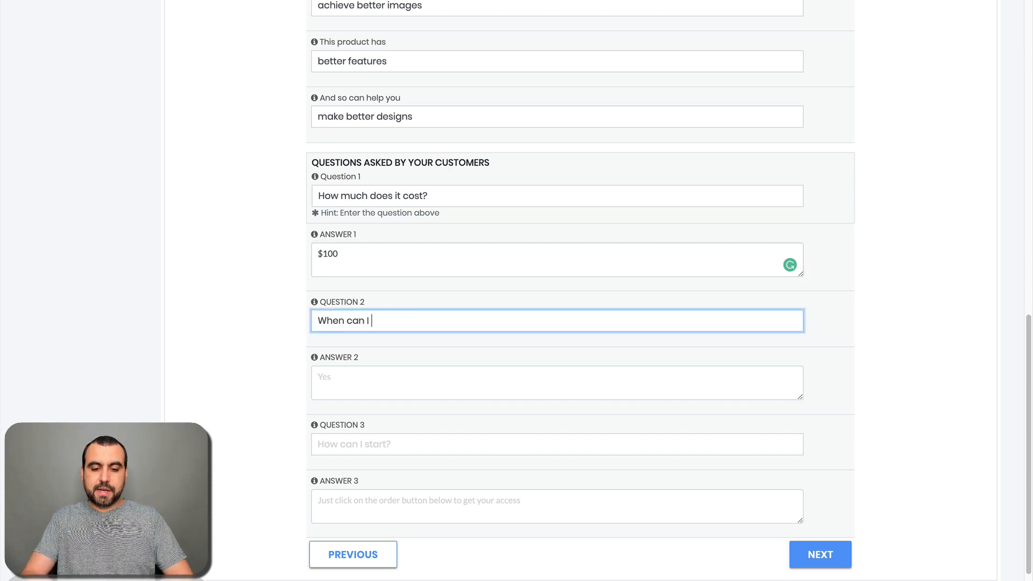
{"action": "type", "text": "buy it"}
{"action": "left_click", "coordinate": [336, 371]}
{"action": "type", "text": "y"}
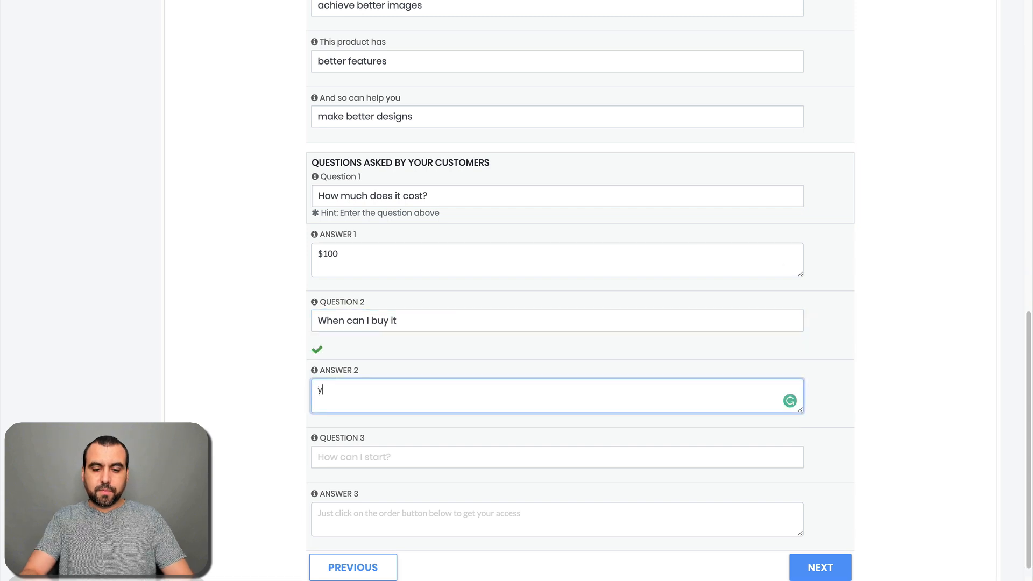
{"action": "type", "text": "ear 2020"}
{"action": "scroll", "coordinate": [322, 444], "scroll_direction": "down", "scroll_amount": 1}
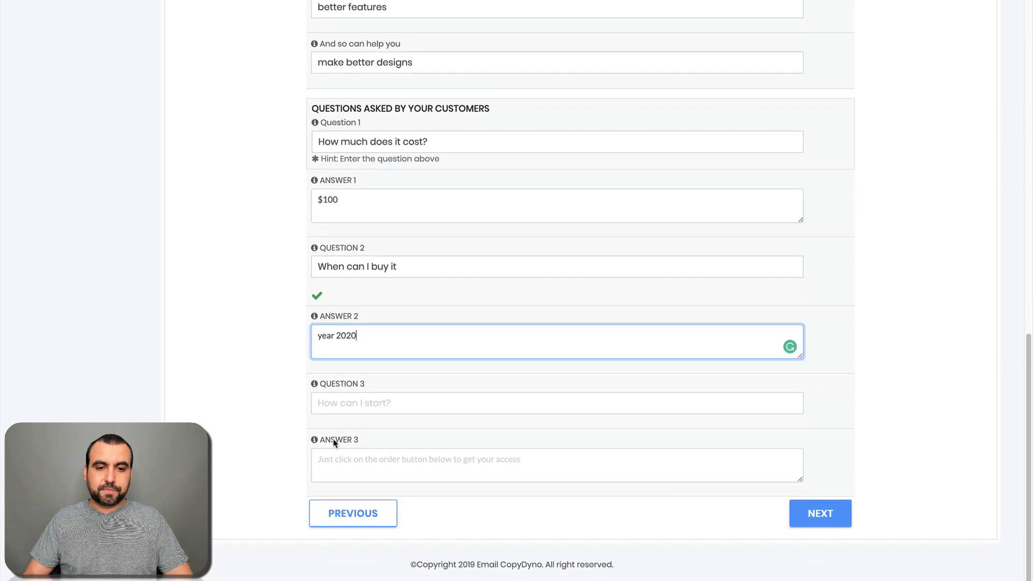
{"action": "left_click", "coordinate": [815, 515]}
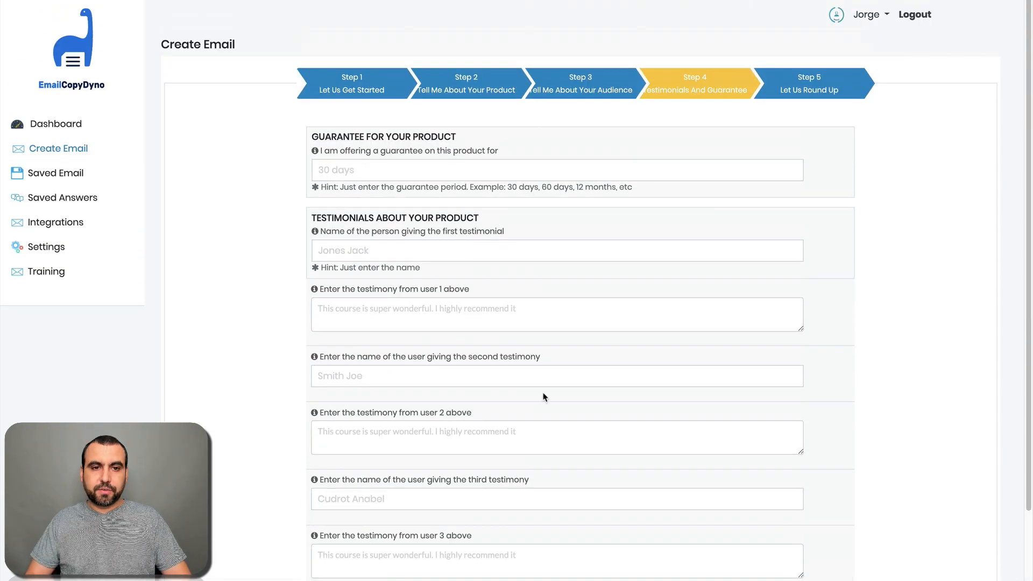
Step: Set the guarantee to '30 day money back' and start testimonial 1 with the giver's name and 'nest product ever'
{"action": "left_click", "coordinate": [367, 170]}
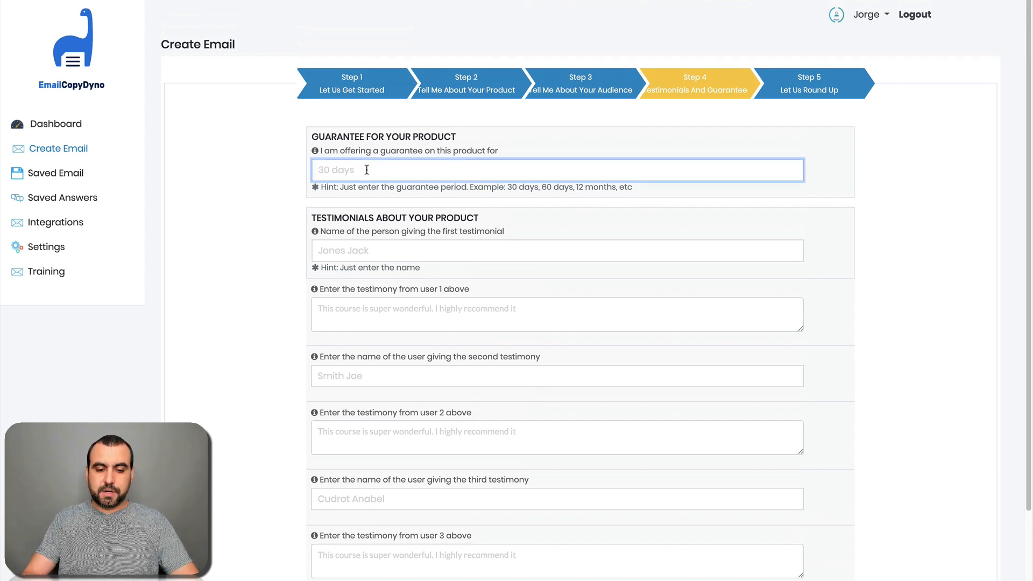
{"action": "type", "text": "30 day money back"}
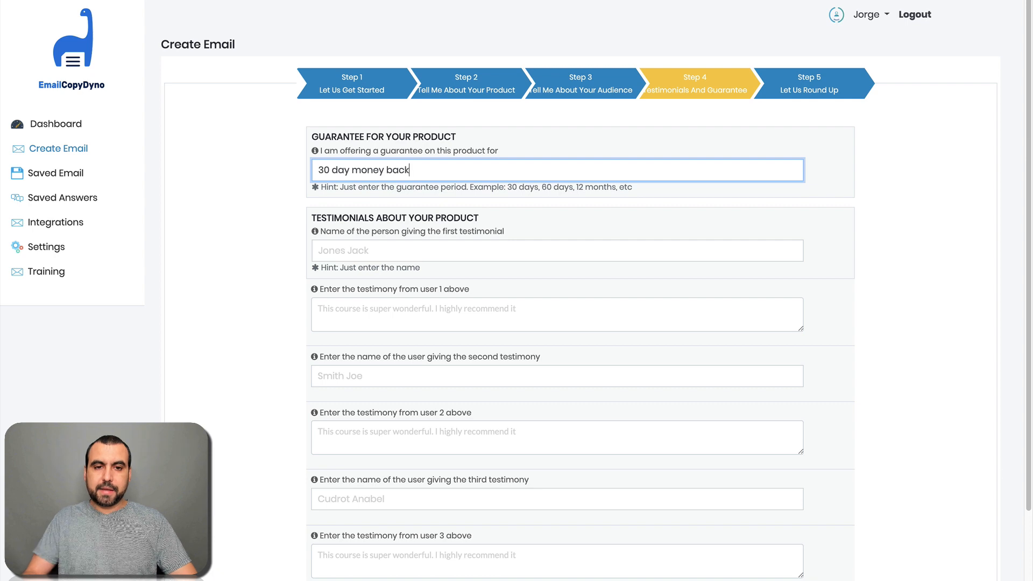
{"action": "scroll", "coordinate": [407, 257], "scroll_direction": "down", "scroll_amount": 2}
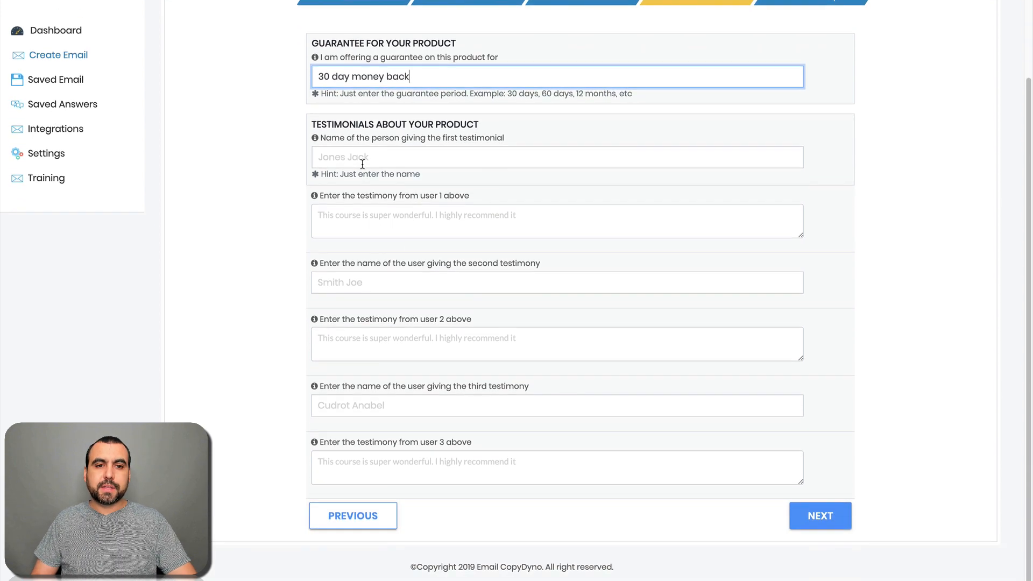
{"action": "left_click", "coordinate": [402, 163]}
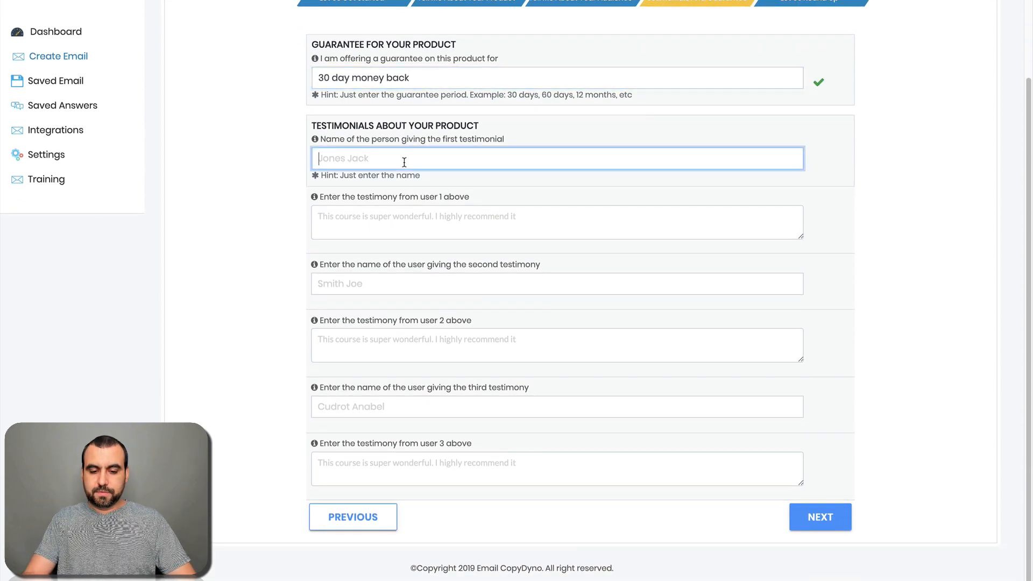
{"action": "type", "text": "John Doe"}
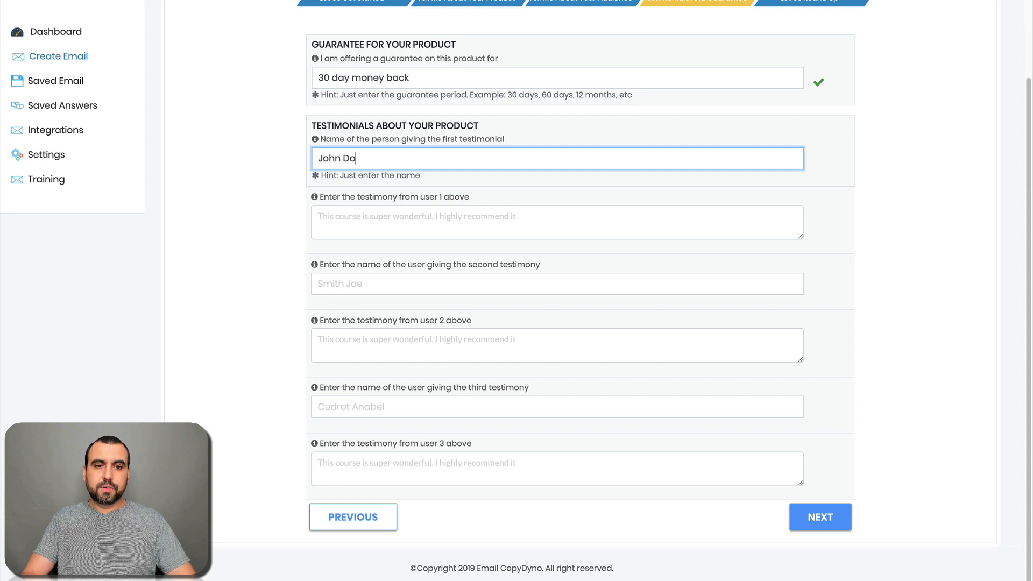
{"action": "left_click", "coordinate": [423, 214]}
{"action": "type", "text": "nes"}
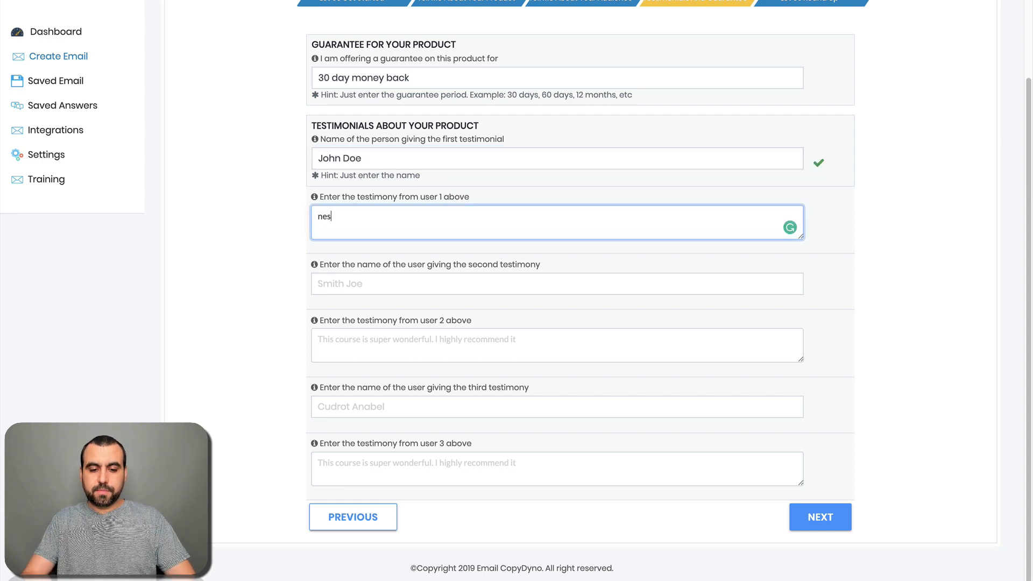
{"action": "type", "text": "t product ever"}
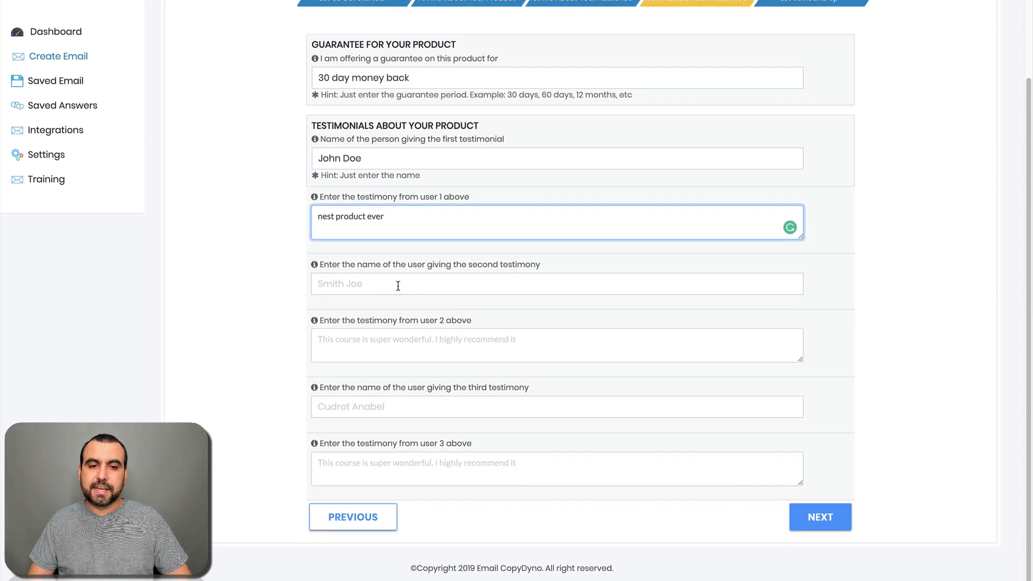
Step: On the Round Up step, set Scarcity to 2021 and the after-reading action to 'Buy it'
{"action": "left_click", "coordinate": [807, 520]}
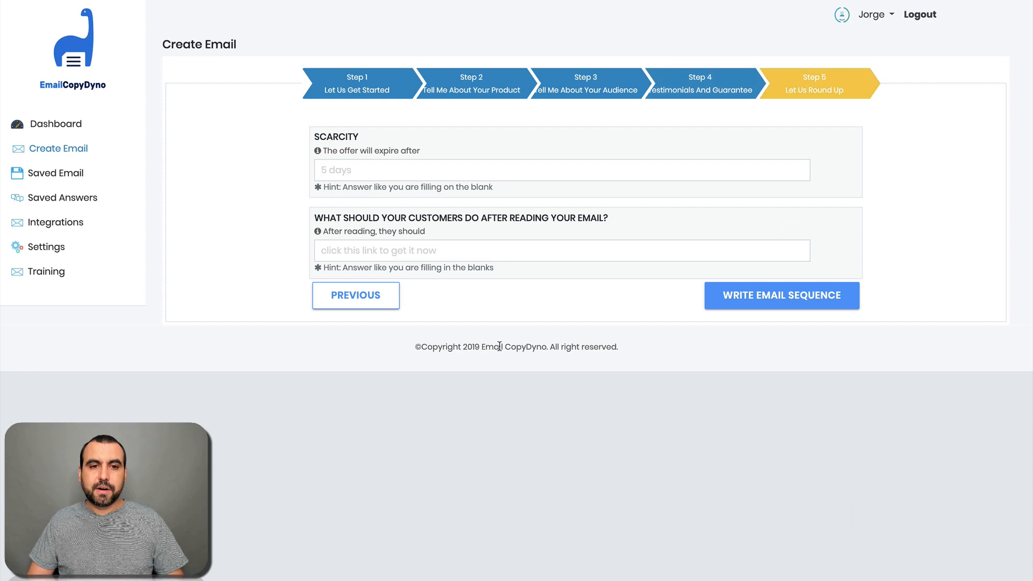
{"action": "left_click", "coordinate": [371, 171]}
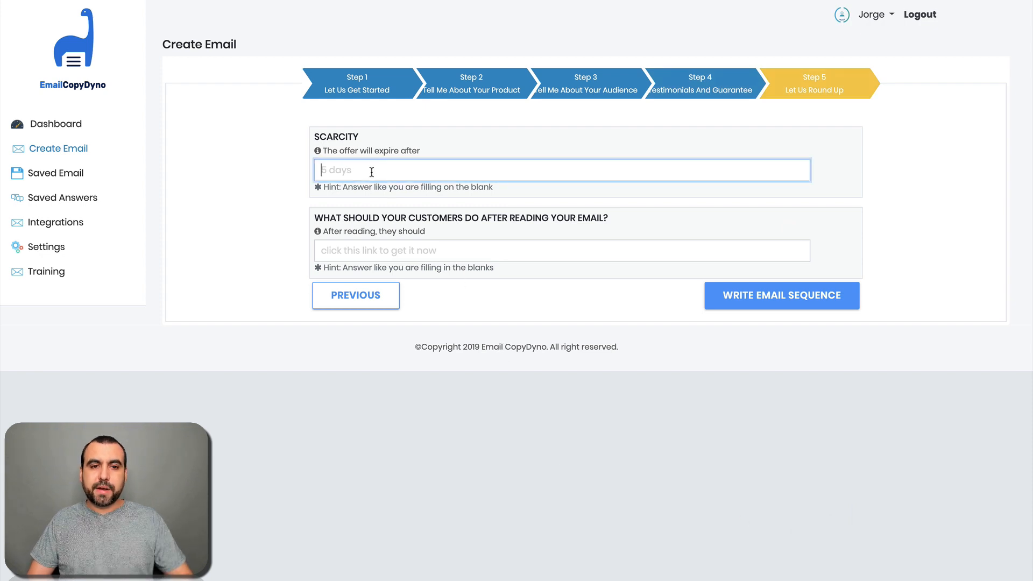
{"action": "type", "text": "20"}
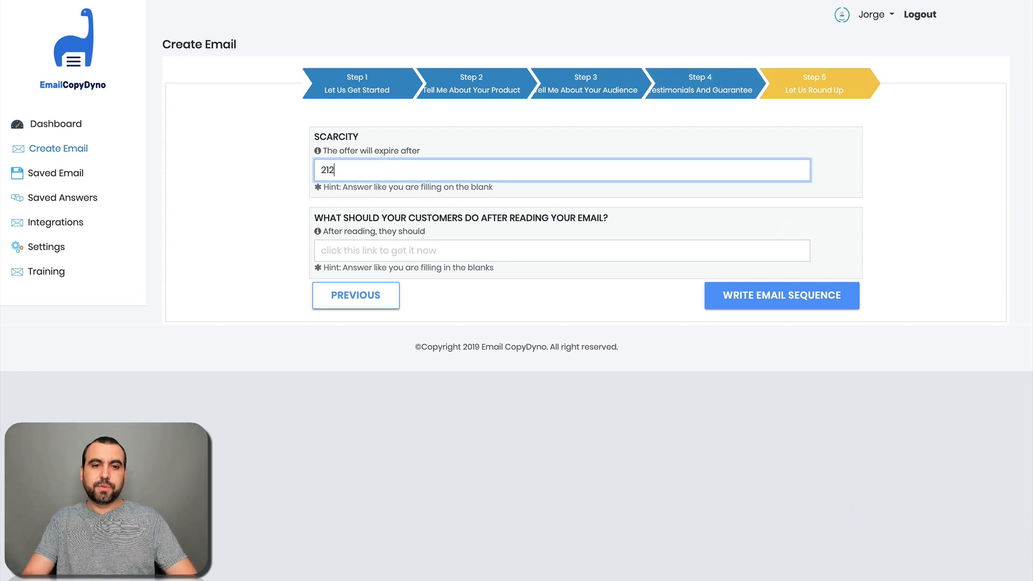
{"action": "key", "text": "BackSpace"}
{"action": "type", "text": "21"}
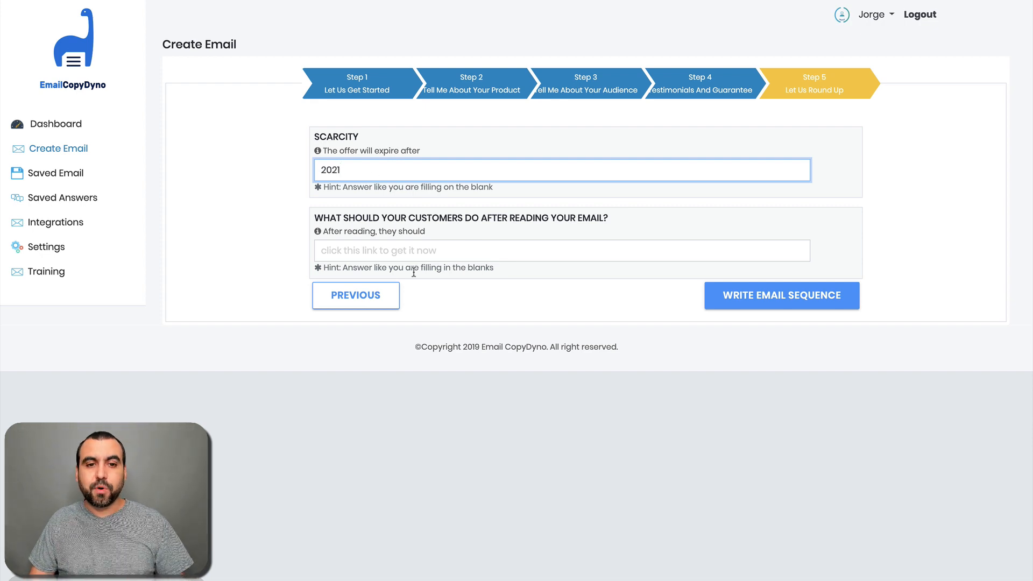
{"action": "left_click", "coordinate": [459, 254]}
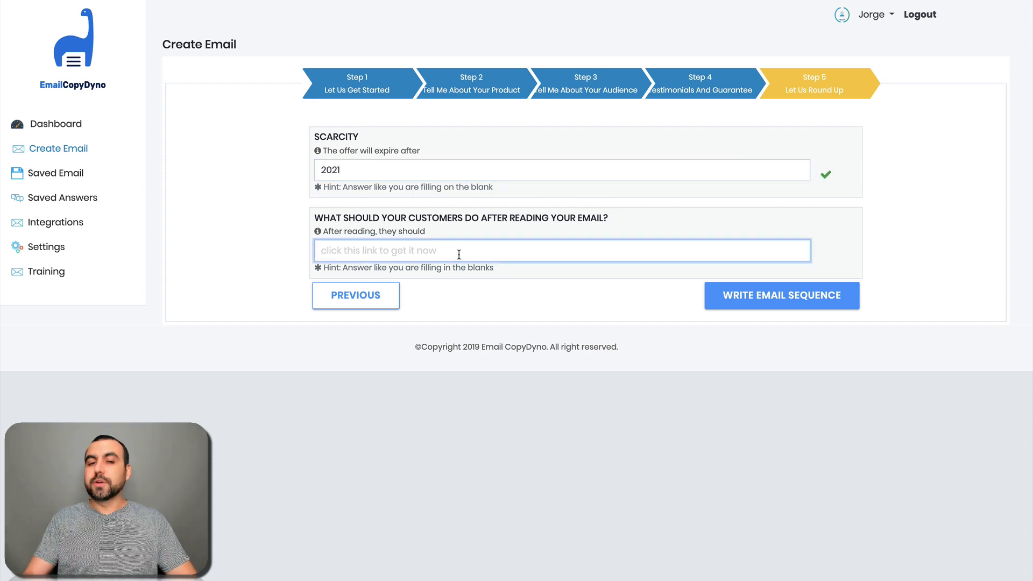
{"action": "type", "text": "Buy it"}
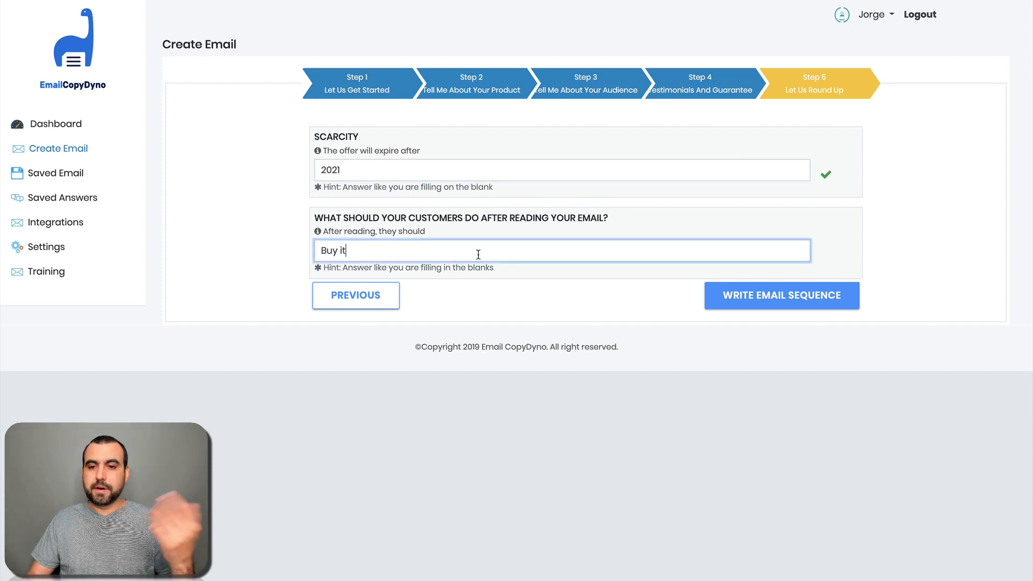
Step: Generate the email sequence from the completed form and glance over Email 1's draft
{"action": "left_click", "coordinate": [730, 290]}
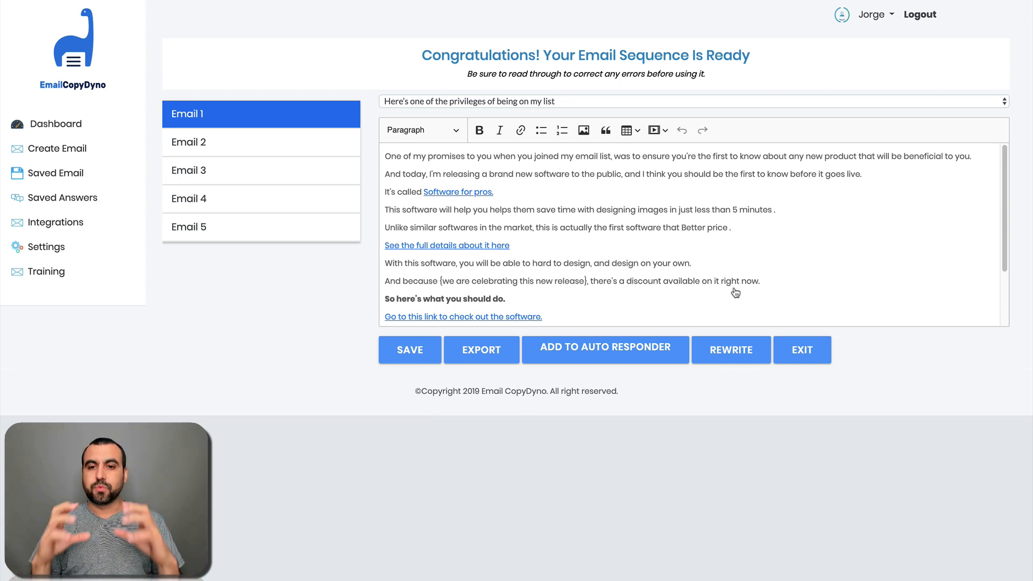
{"action": "scroll", "coordinate": [735, 293], "scroll_direction": "down", "scroll_amount": 3}
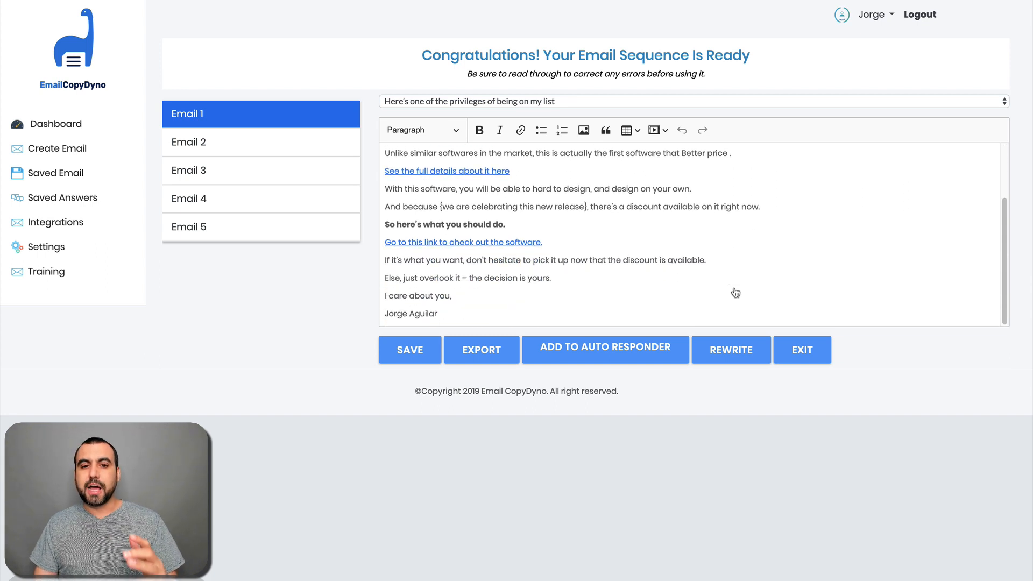
{"action": "scroll", "coordinate": [735, 292], "scroll_direction": "up", "scroll_amount": 4}
Step: Try editing Email 1's text with filler characters, then read through the rest of the email
{"action": "left_click_drag", "start_coordinate": [648, 226], "coordinate": [535, 228]}
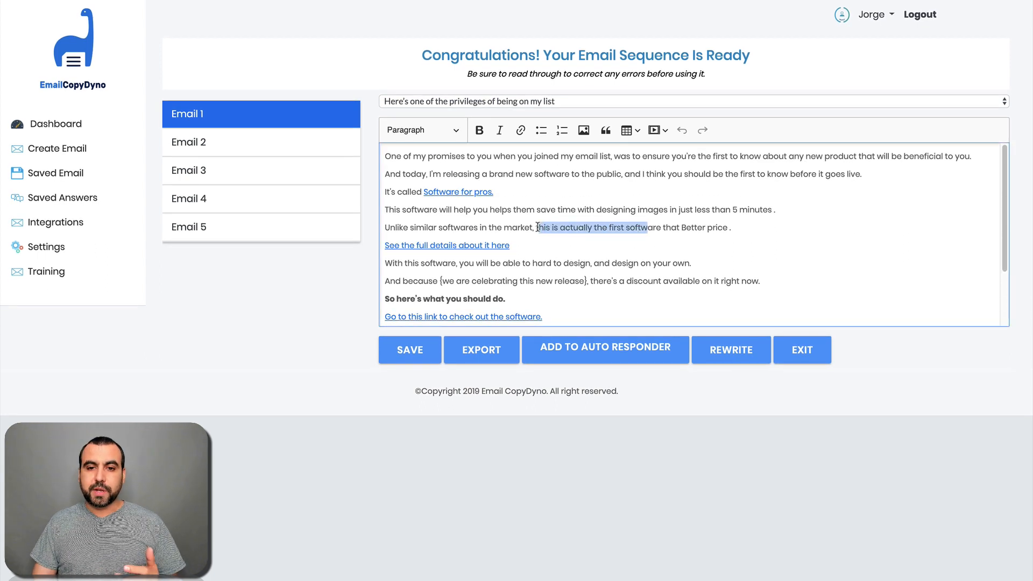
{"action": "left_click", "coordinate": [735, 222]}
{"action": "type", "text": "sdfsdfs"}
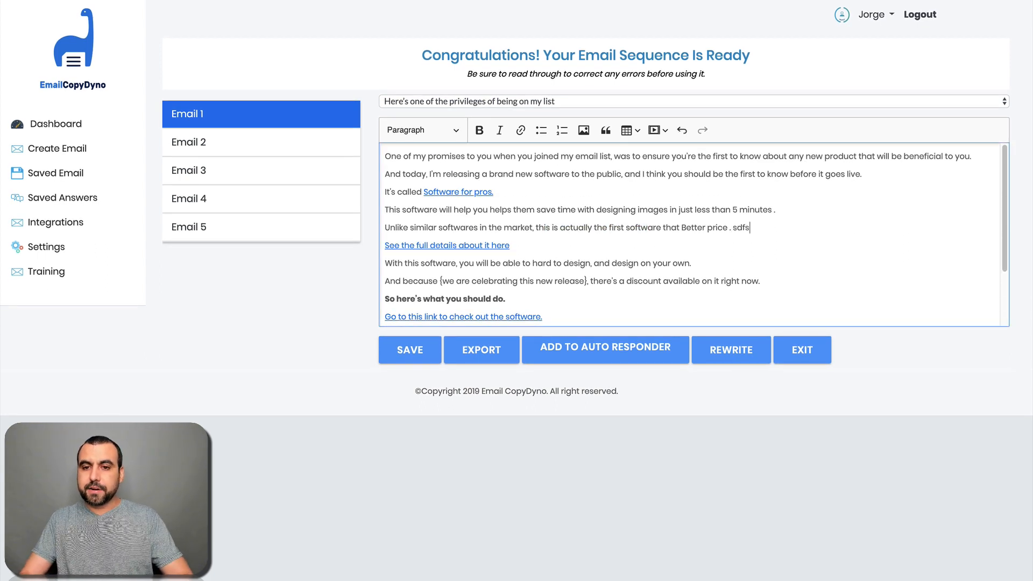
{"action": "key", "text": "BackSpace"}
{"action": "key", "text": "BackSpace"}
{"action": "key", "text": "BackSpace"}
{"action": "key", "text": "BackSpace"}
{"action": "key", "text": "BackSpace"}
{"action": "key", "text": "BackSpace"}
{"action": "key", "text": "BackSpace"}
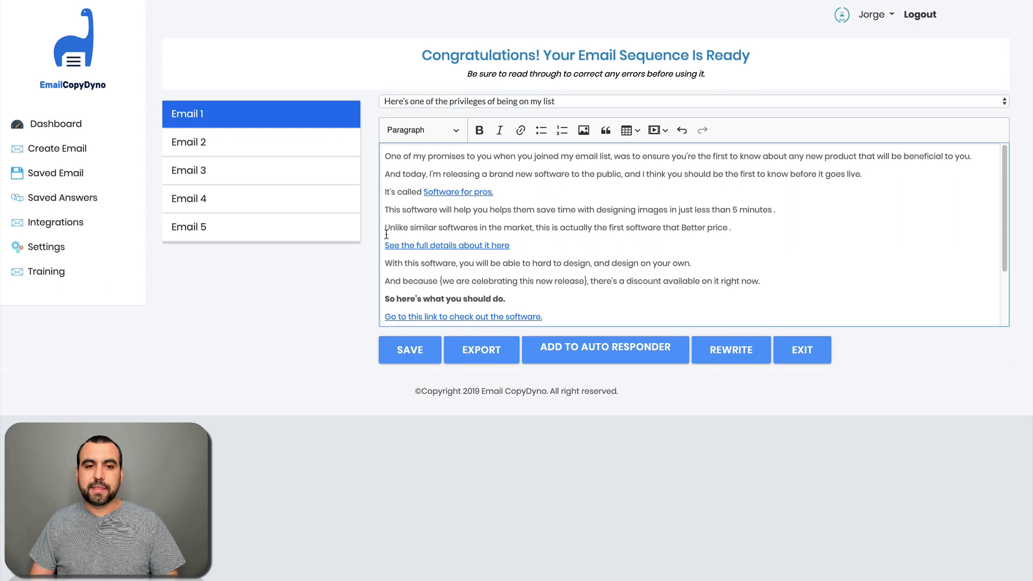
{"action": "scroll", "coordinate": [535, 286], "scroll_direction": "down", "scroll_amount": 2}
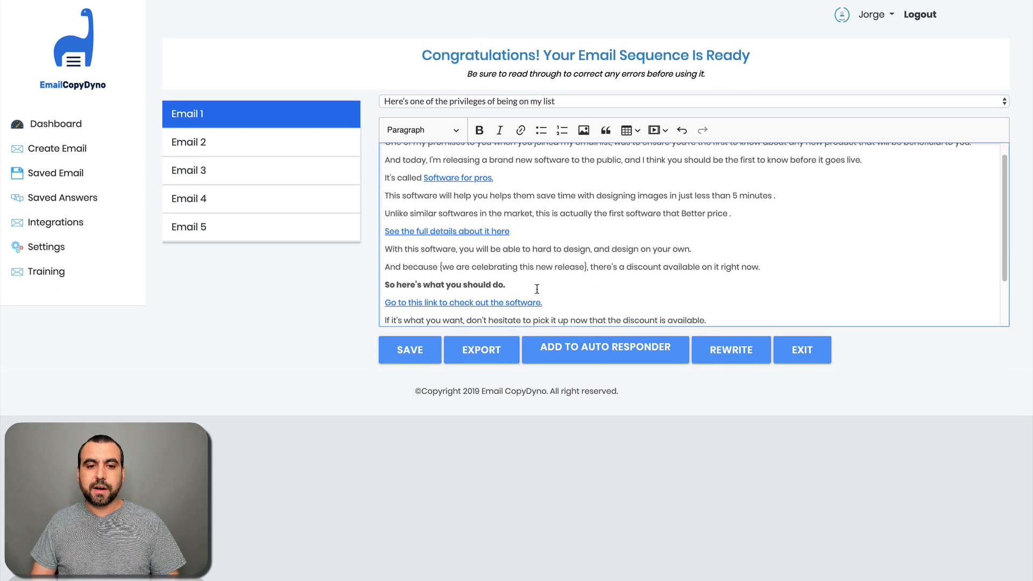
{"action": "scroll", "coordinate": [538, 289], "scroll_direction": "down", "scroll_amount": 2}
{"action": "scroll", "coordinate": [537, 289], "scroll_direction": "up", "scroll_amount": 3}
{"action": "scroll", "coordinate": [537, 289], "scroll_direction": "down", "scroll_amount": 2}
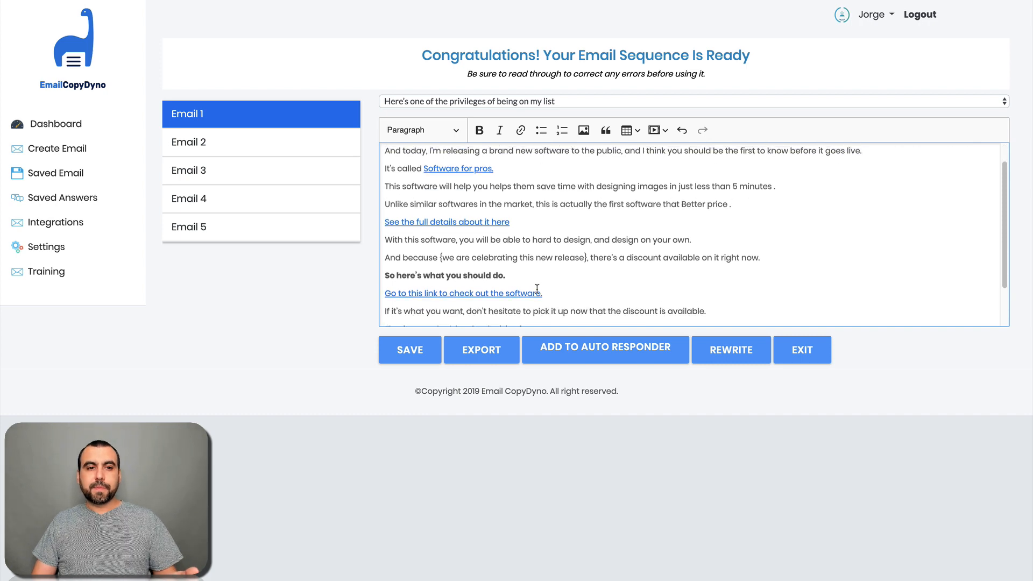
{"action": "scroll", "coordinate": [457, 291], "scroll_direction": "up", "scroll_amount": 2}
{"action": "left_click", "coordinate": [203, 144]}
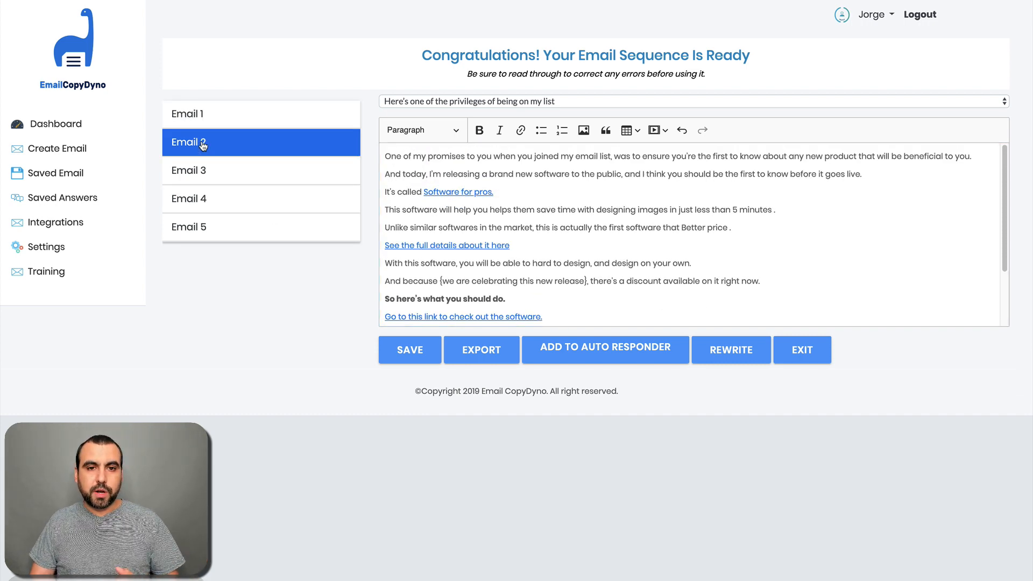
{"action": "left_click", "coordinate": [252, 170]}
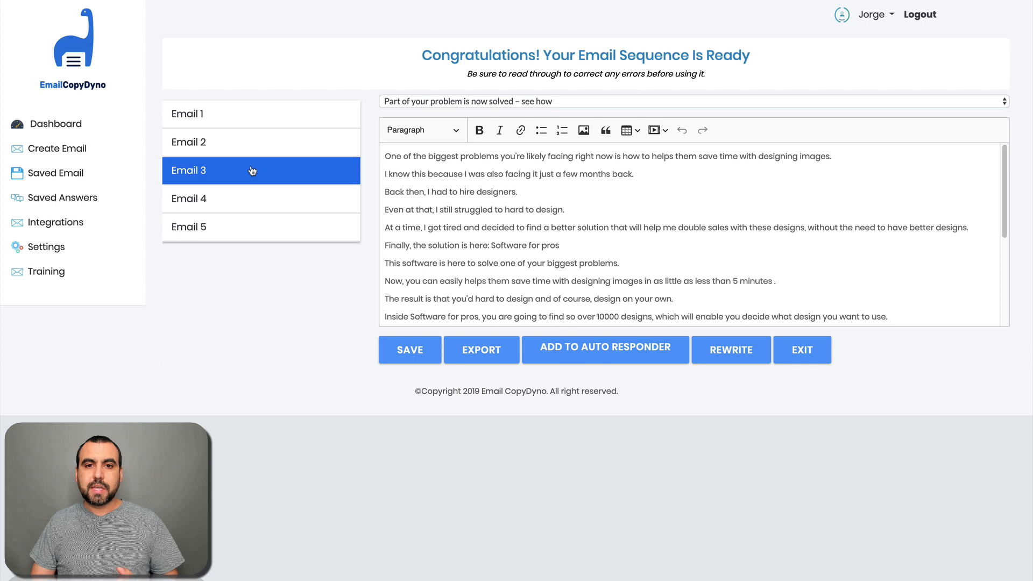
{"action": "left_click", "coordinate": [272, 209]}
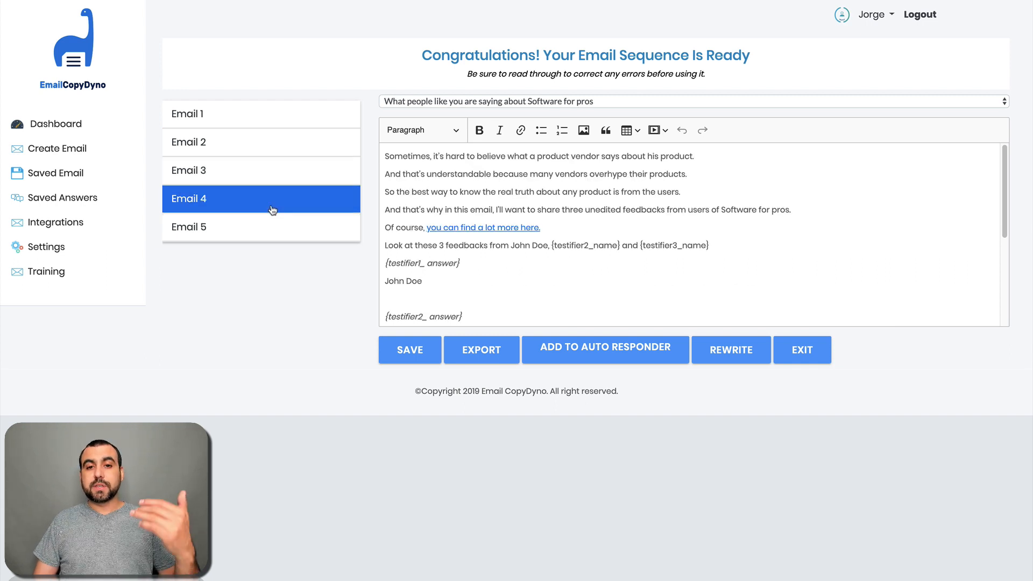
{"action": "left_click", "coordinate": [290, 239]}
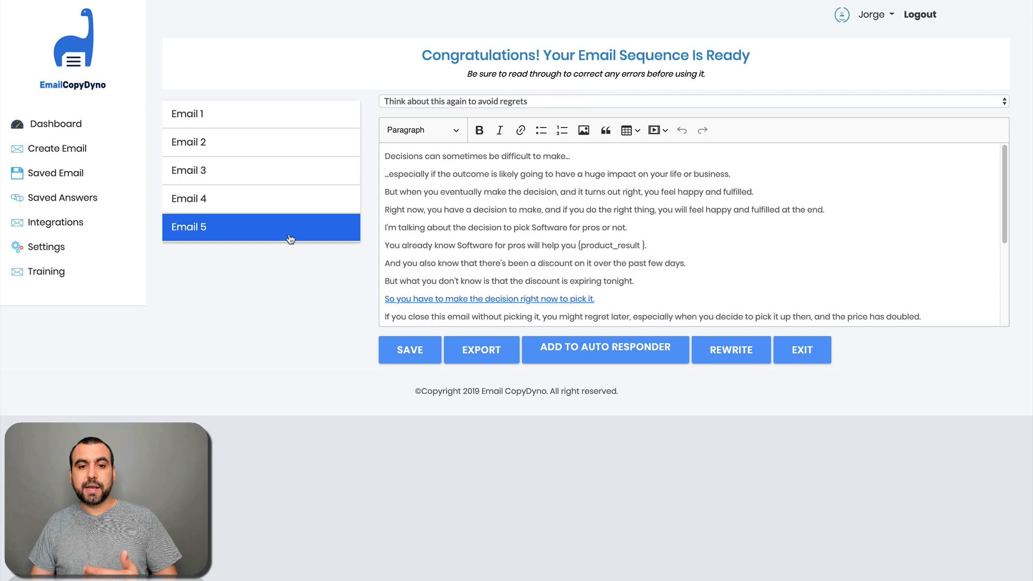
{"action": "left_click", "coordinate": [243, 122]}
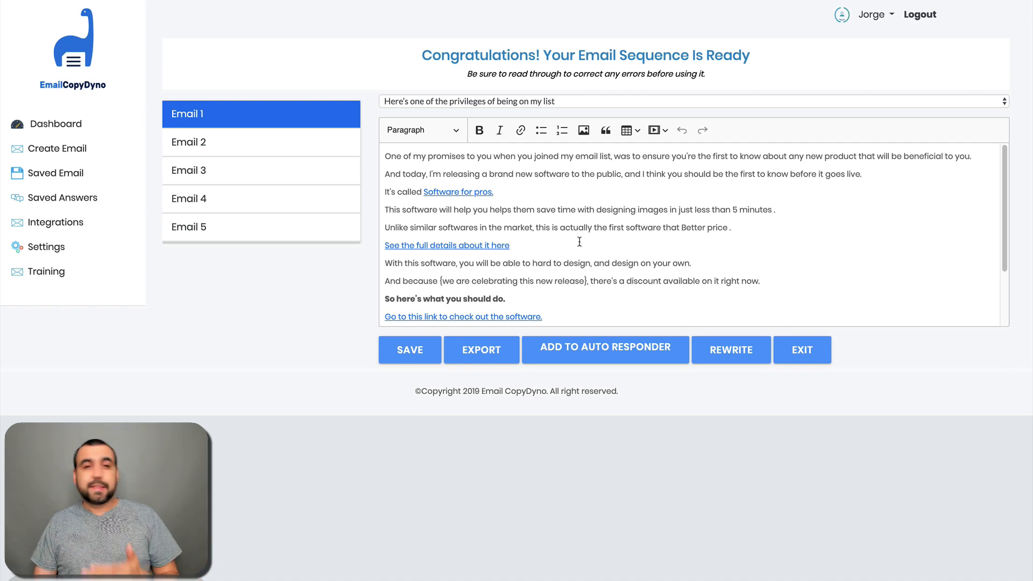
Step: Save the sequence, confirm the save, and view the Saved Email and Saved Answers lists
{"action": "left_click", "coordinate": [419, 362]}
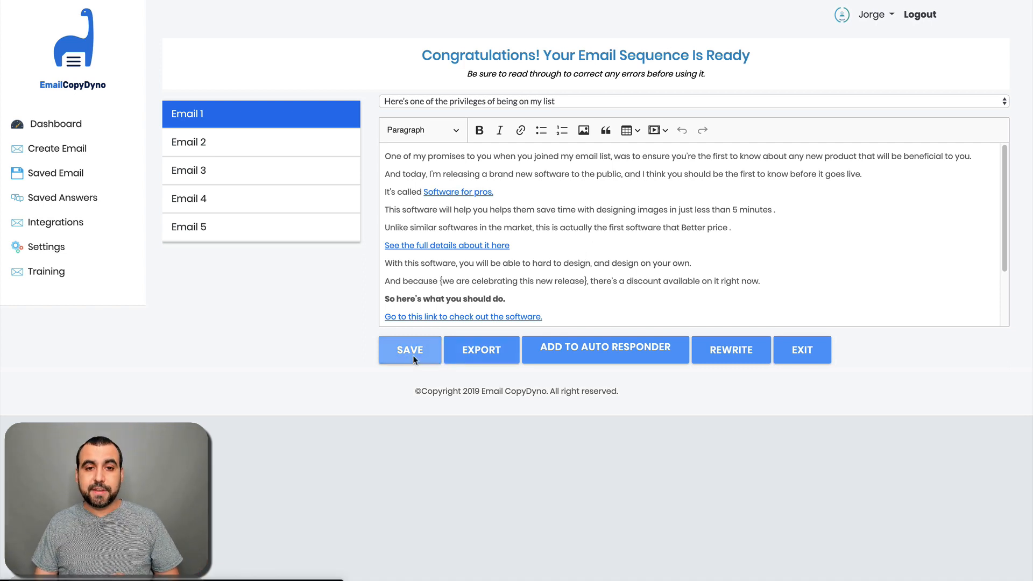
{"action": "left_click", "coordinate": [506, 344]}
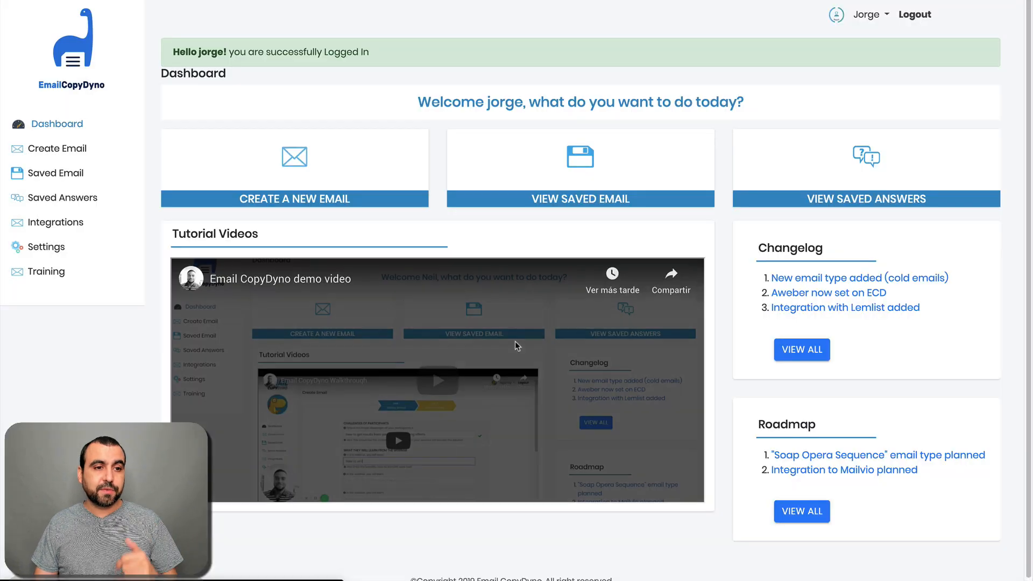
{"action": "left_click", "coordinate": [49, 176]}
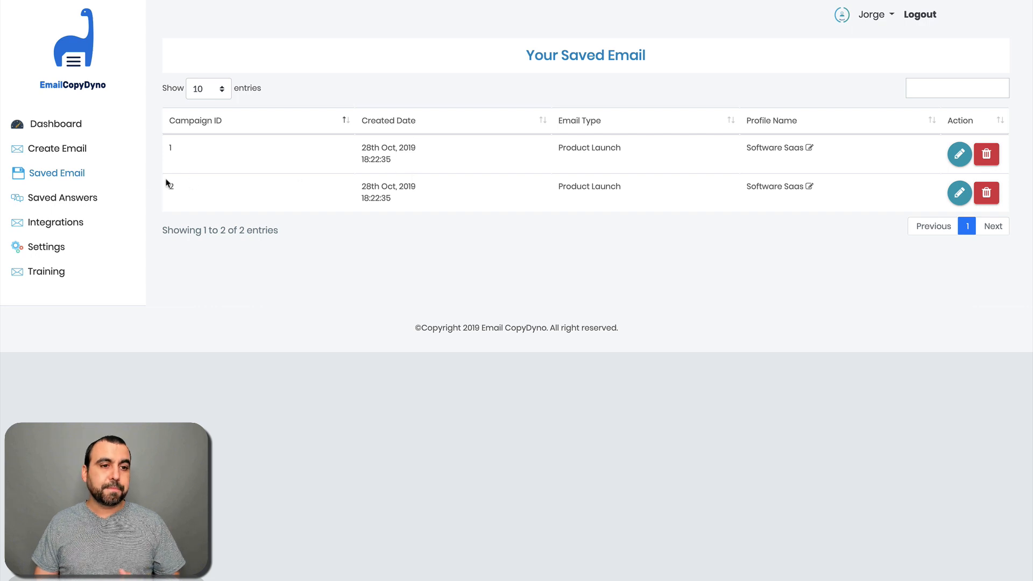
{"action": "left_click", "coordinate": [90, 200]}
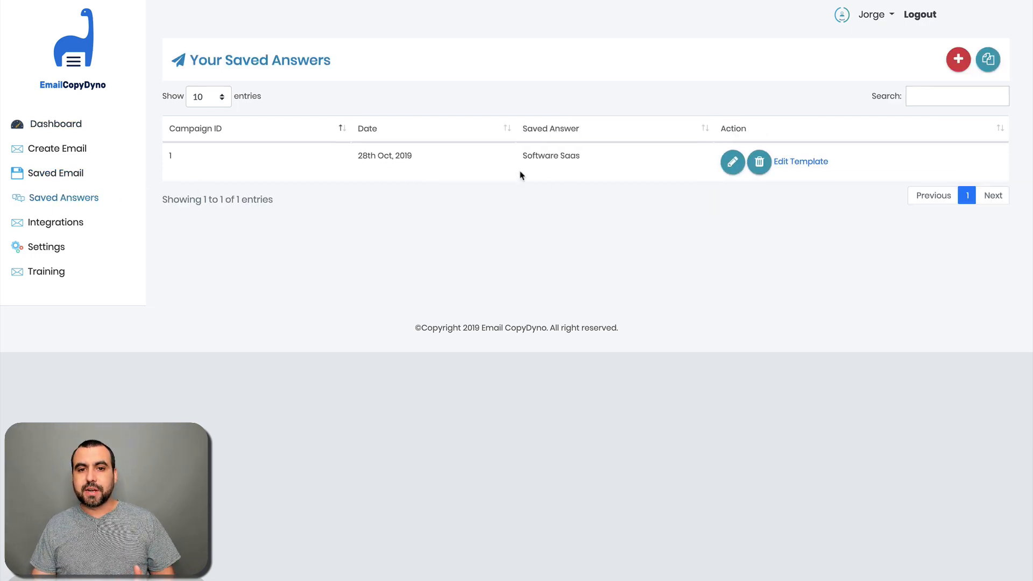
Step: Reuse the Software Saas saved answers as a template, closing the chooser without updating
{"action": "left_click", "coordinate": [732, 162]}
{"action": "left_click", "coordinate": [595, 124]}
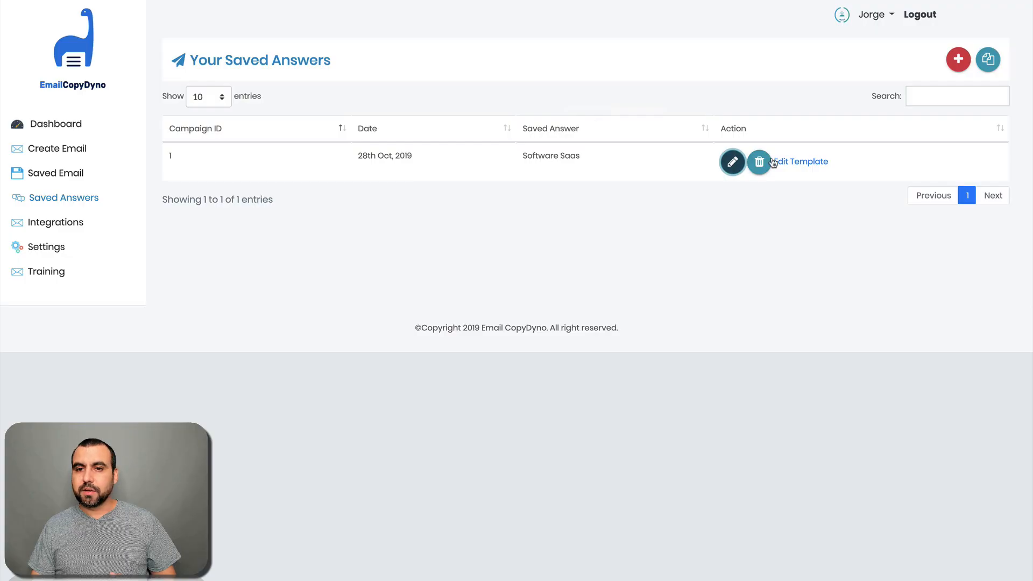
{"action": "left_click", "coordinate": [788, 161]}
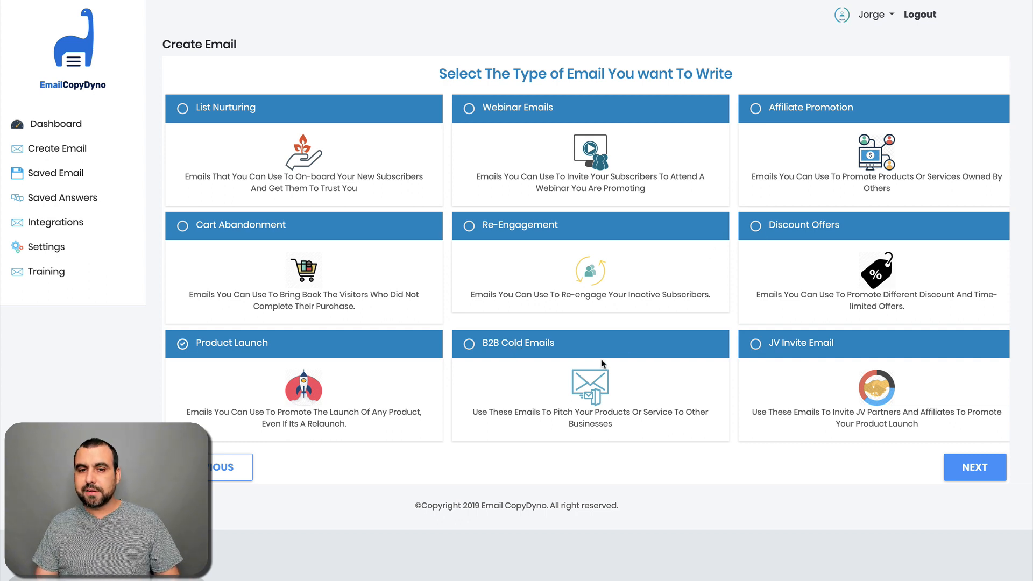
Step: Choose Webinar Emails with the Soft tone and continue to the Webinar Details form
{"action": "left_click", "coordinate": [520, 109]}
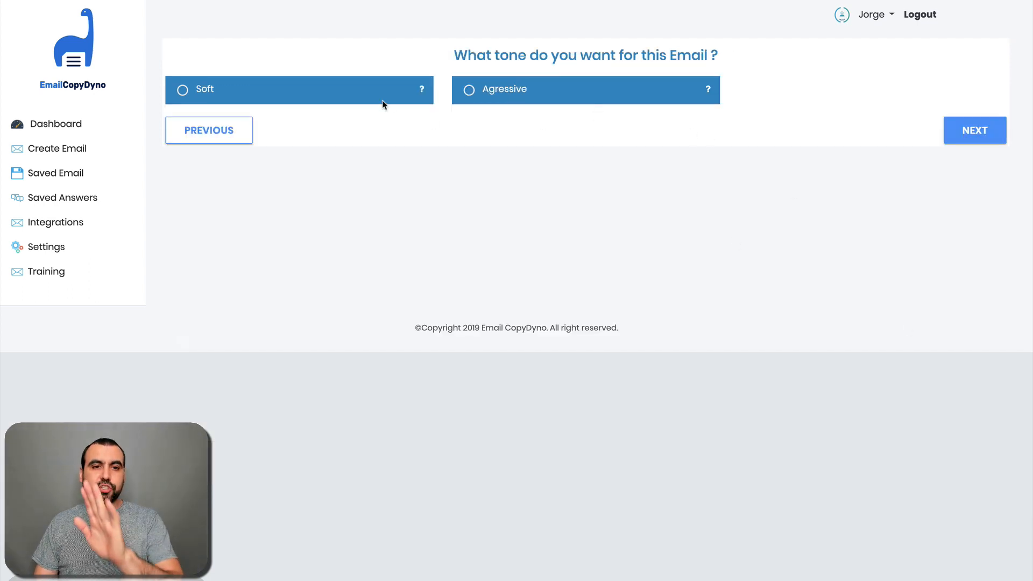
{"action": "left_click", "coordinate": [190, 97]}
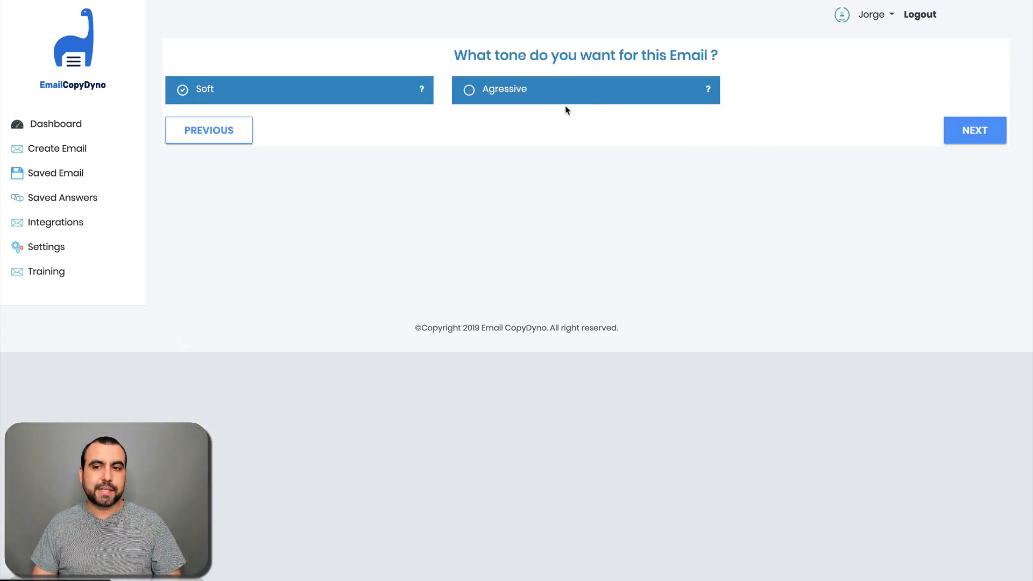
{"action": "left_click", "coordinate": [958, 140]}
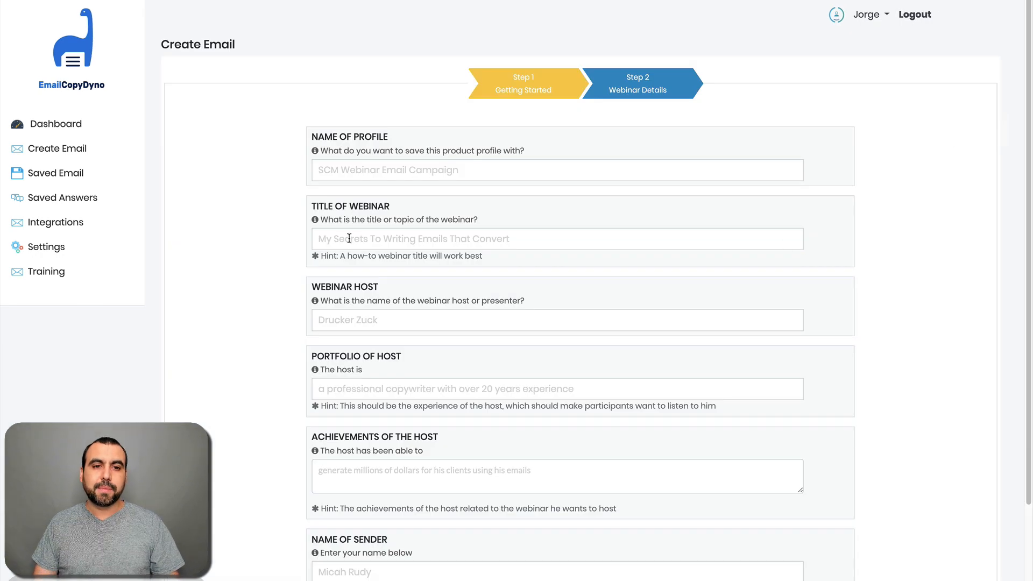
Step: Look over the empty Webinar Details form, then return to the Dashboard via the logo
{"action": "scroll", "coordinate": [508, 280], "scroll_direction": "down", "scroll_amount": 1}
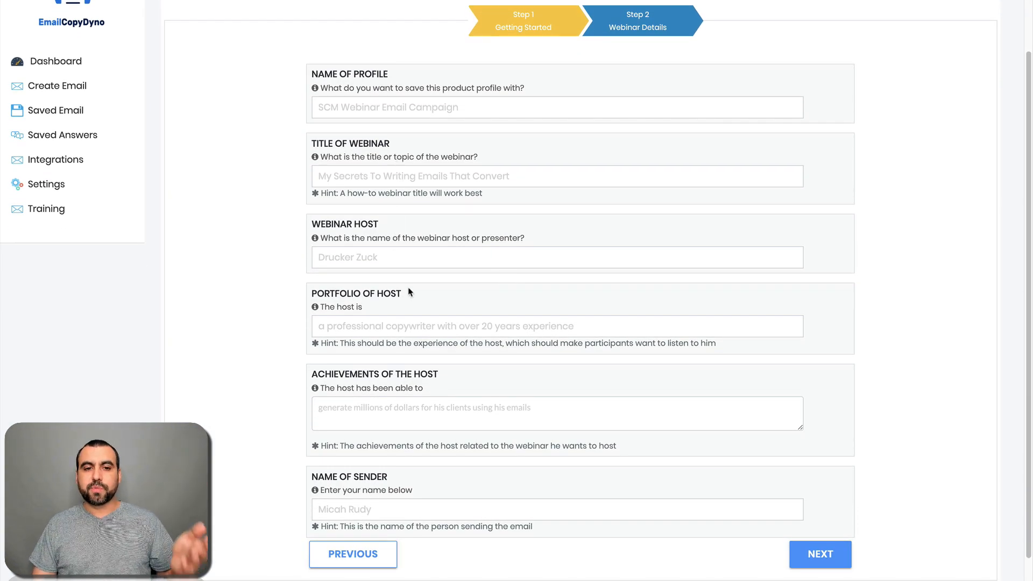
{"action": "scroll", "coordinate": [410, 297], "scroll_direction": "down", "scroll_amount": 1}
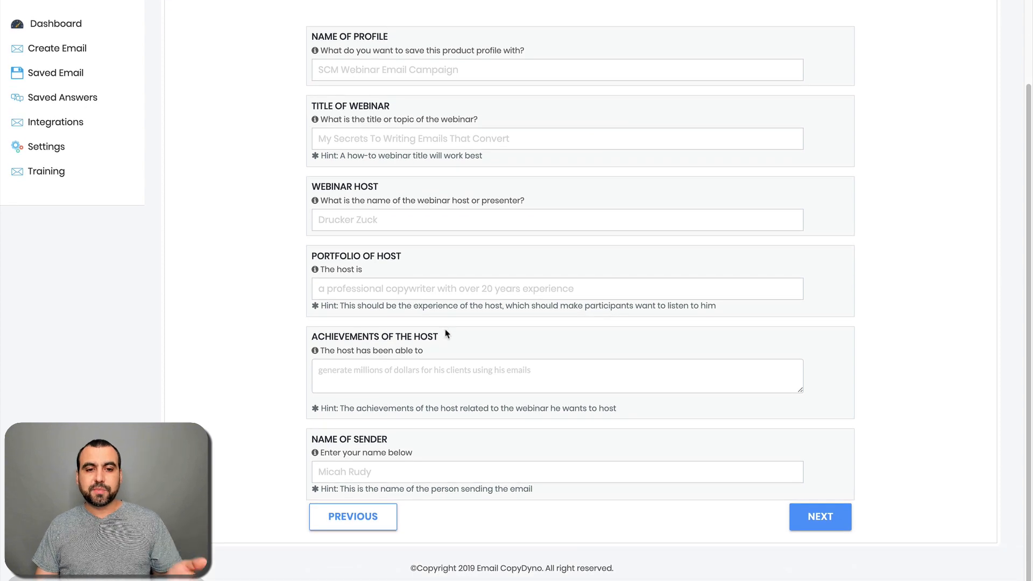
{"action": "scroll", "coordinate": [437, 441], "scroll_direction": "up", "scroll_amount": 2}
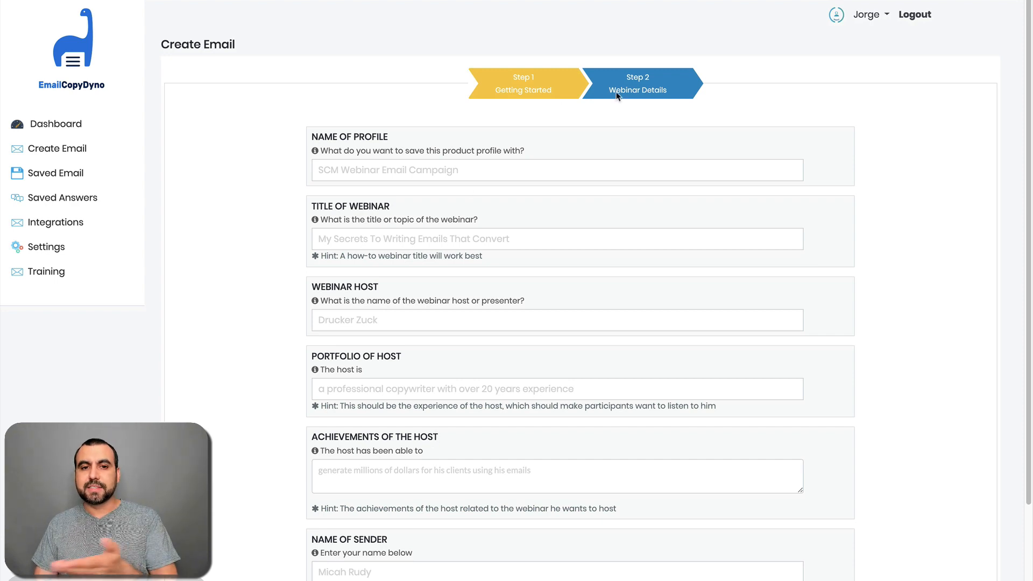
{"action": "scroll", "coordinate": [600, 235], "scroll_direction": "down", "scroll_amount": 1}
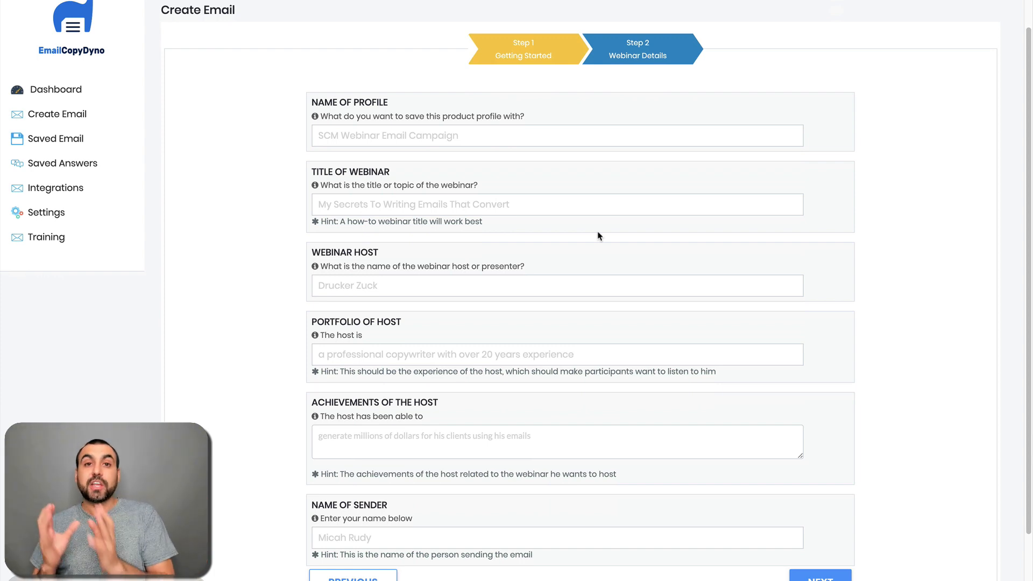
{"action": "scroll", "coordinate": [598, 233], "scroll_direction": "up", "scroll_amount": 1}
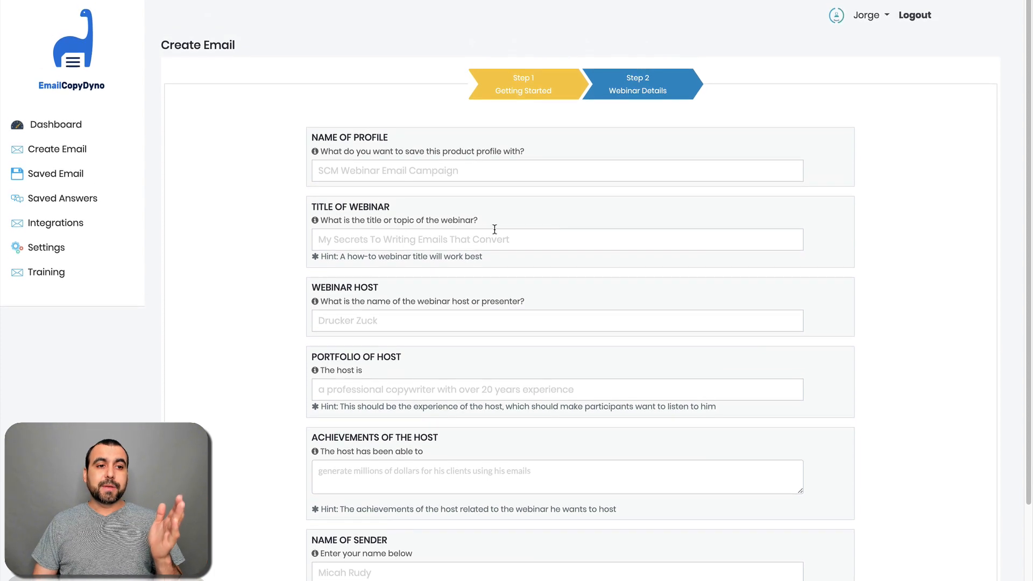
{"action": "left_click", "coordinate": [79, 67]}
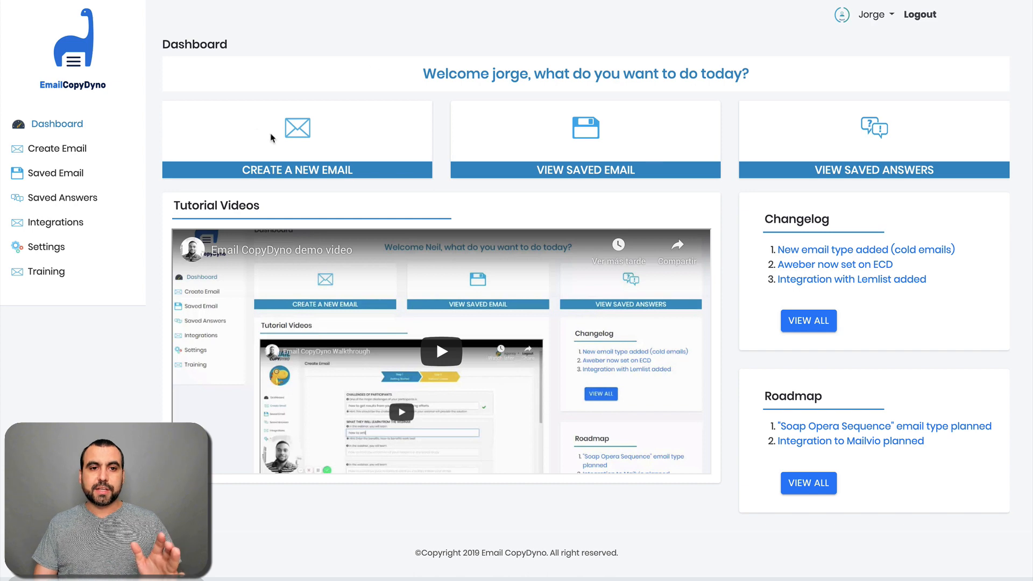
Step: Start a new email from the Dashboard, then switch to the AppSumo deal page
{"action": "left_click", "coordinate": [312, 168]}
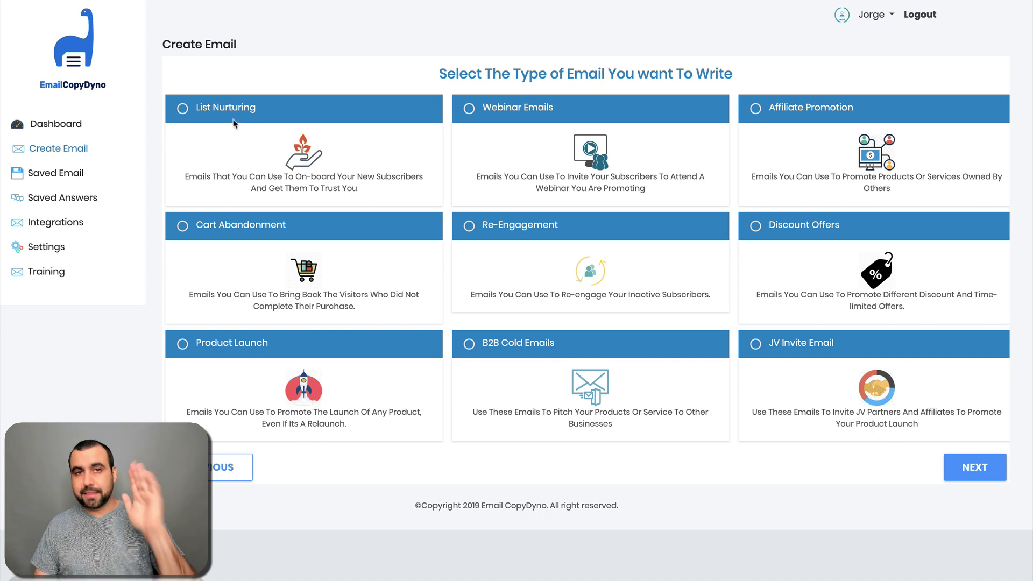
{"action": "left_click", "coordinate": [76, 0]}
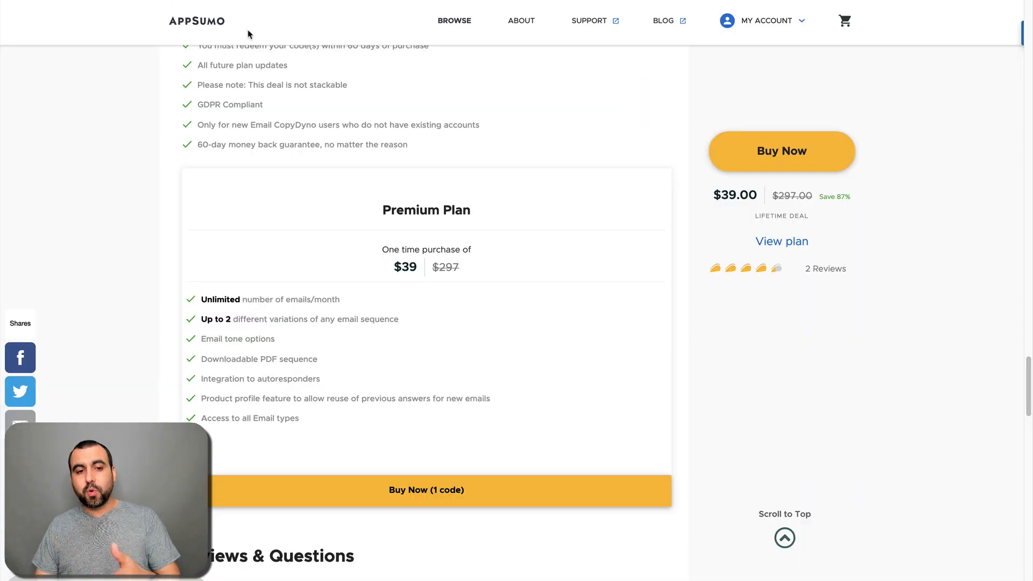
Step: Switch back to the Email CopyDyno browser tab showing the Create Email page
{"action": "left_click", "coordinate": [242, 1]}
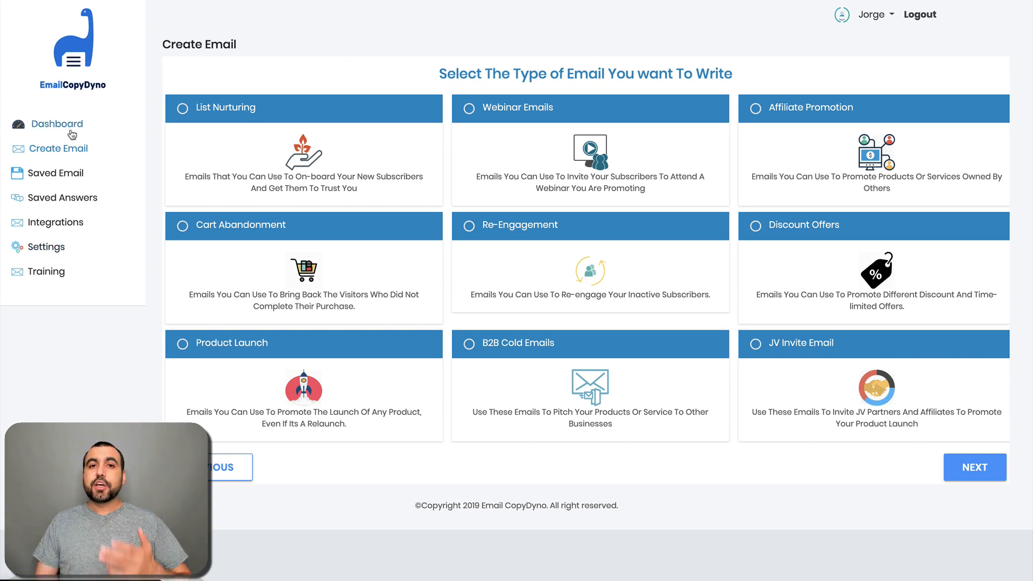
Step: Return to the Dashboard from the left sidebar
{"action": "left_click", "coordinate": [51, 124]}
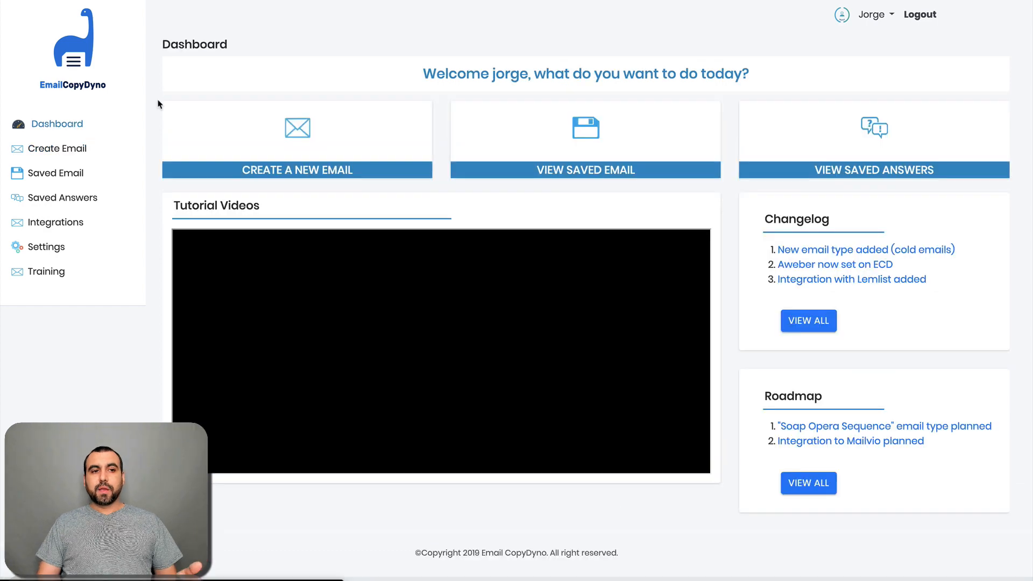